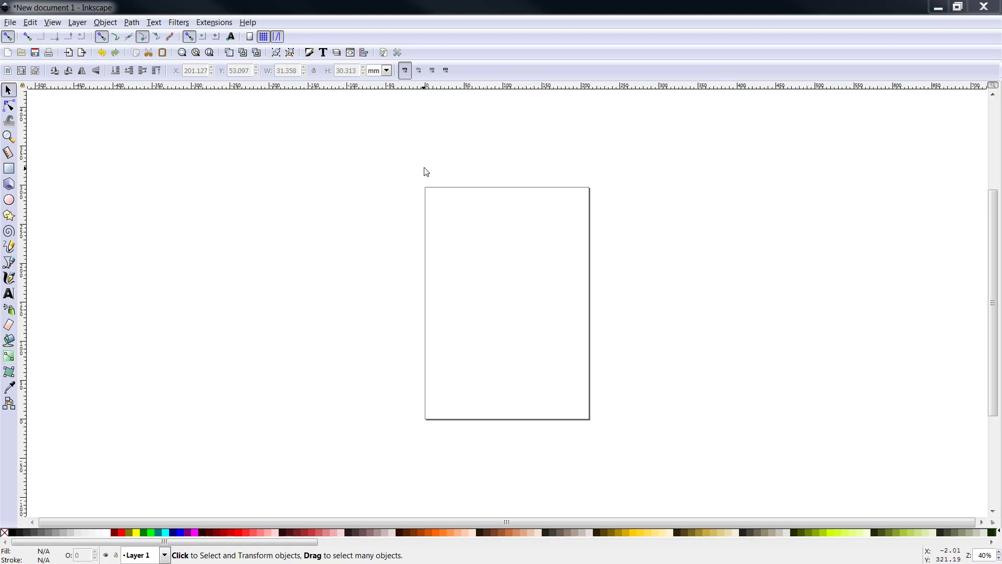
Set the document's custom page size to 6 in wide by 2 in high, using inches as the unit.
left_click(10, 23)
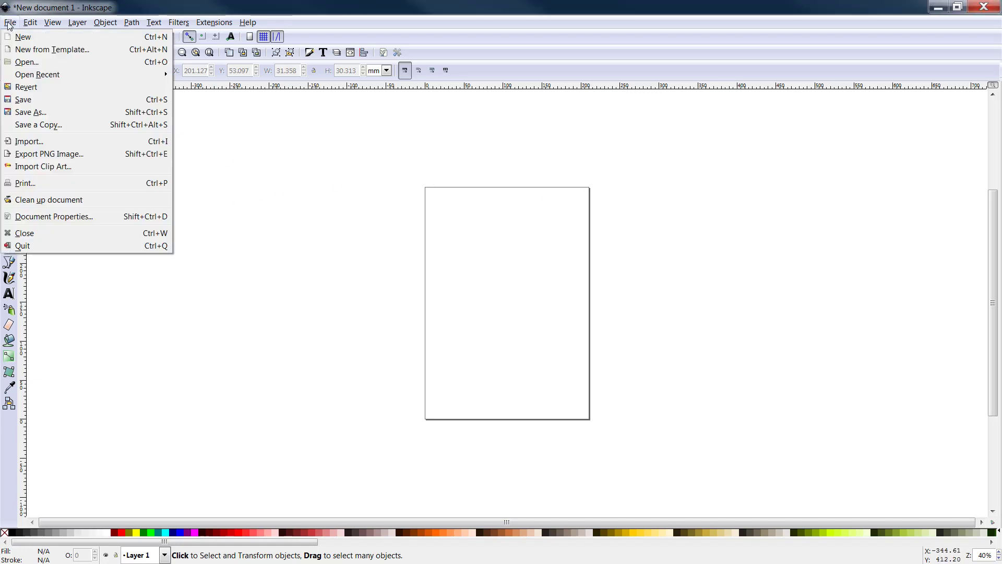
left_click(70, 222)
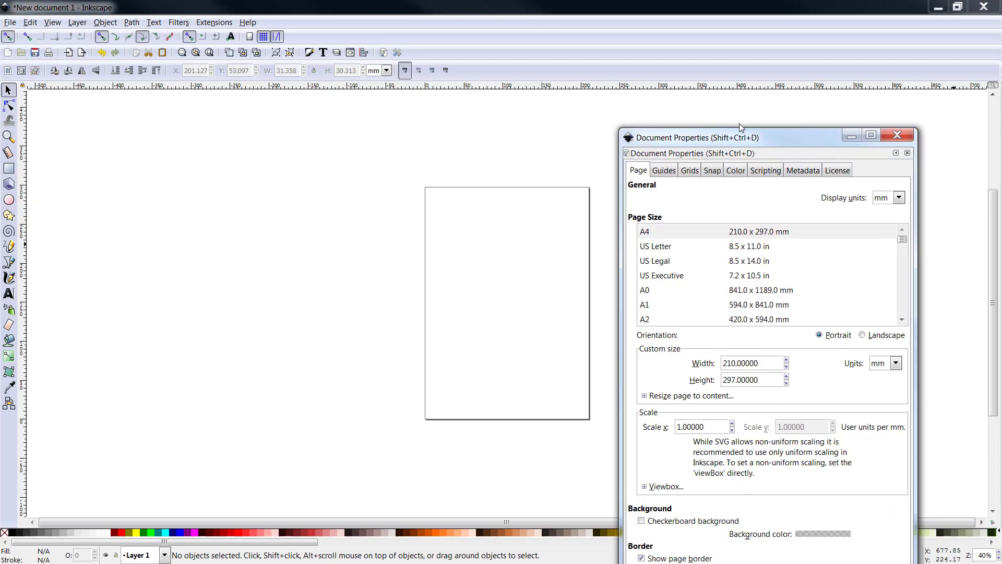
left_click_drag(739, 123, 809, 24)
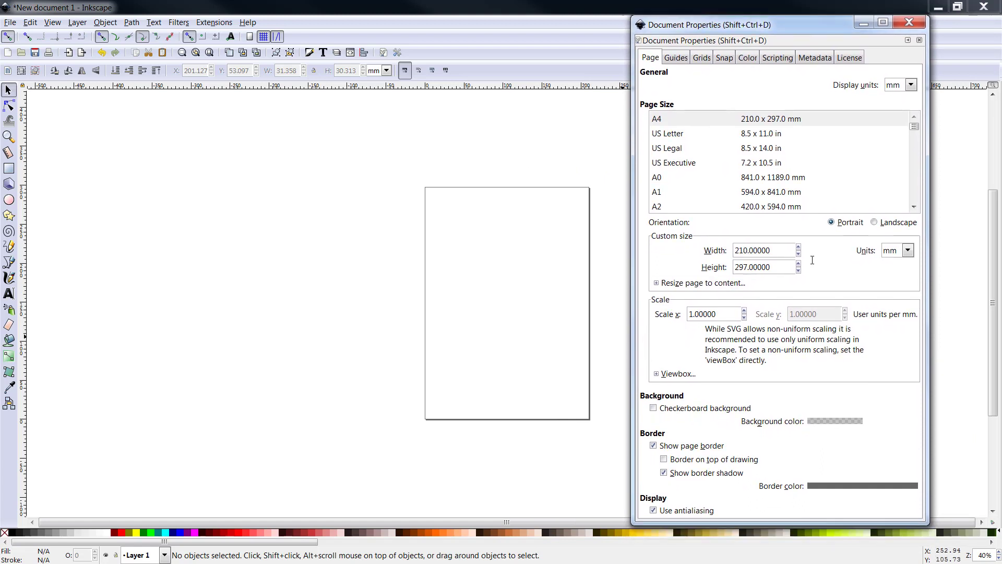
left_click(909, 252)
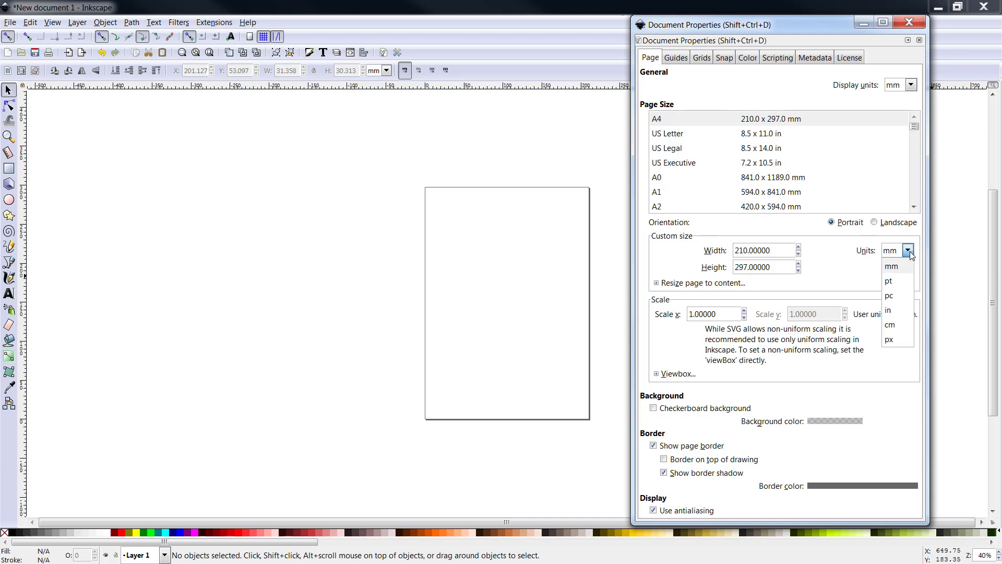
left_click(890, 314)
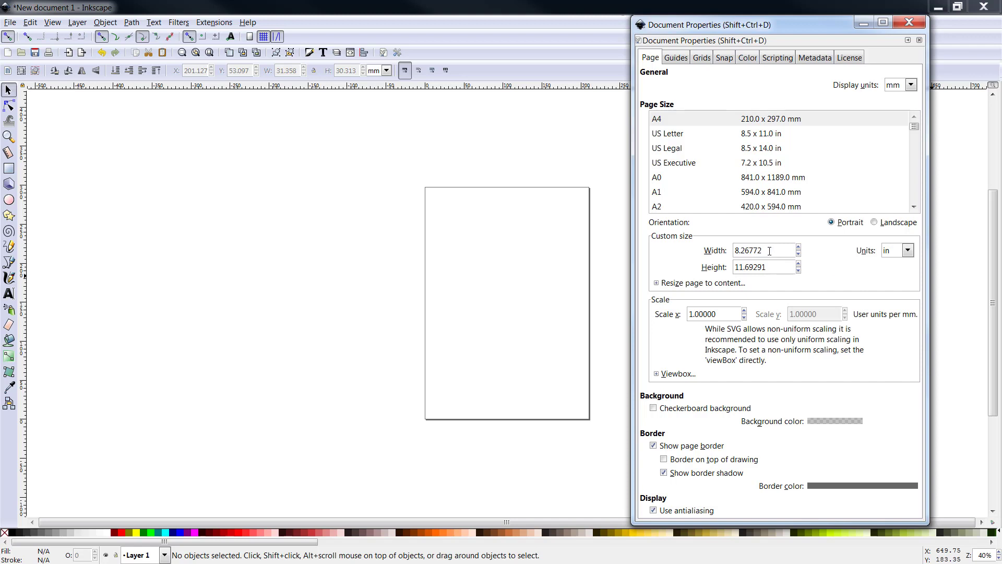
left_click_drag(767, 251, 716, 261)
type("6.0")
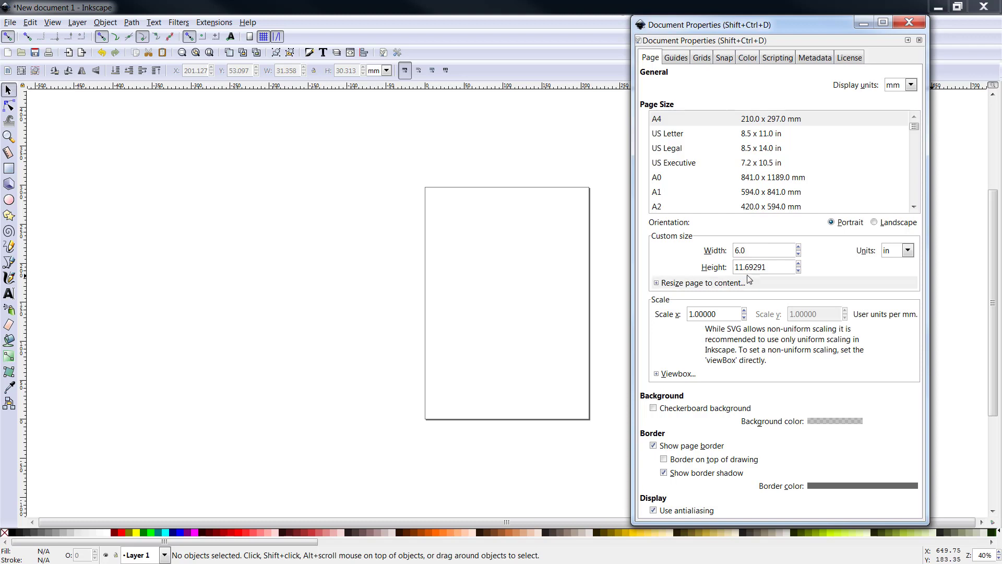
key("Tab")
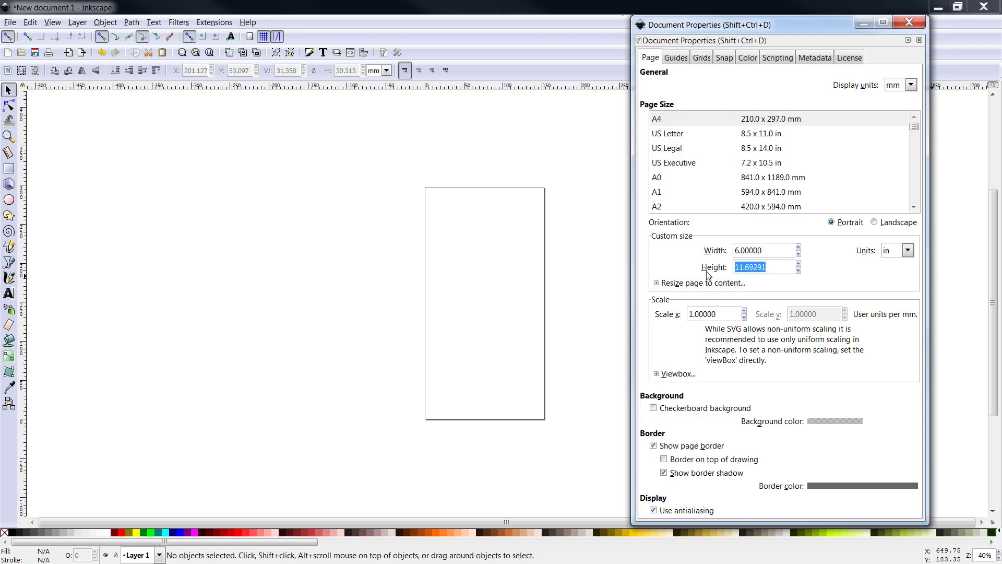
type("2.0")
key("Return")
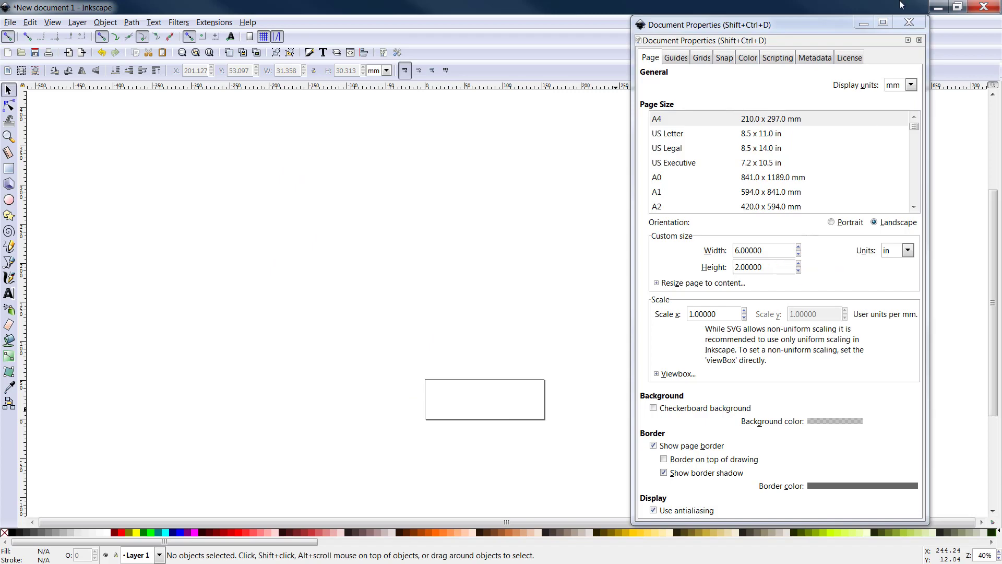
left_click(908, 22)
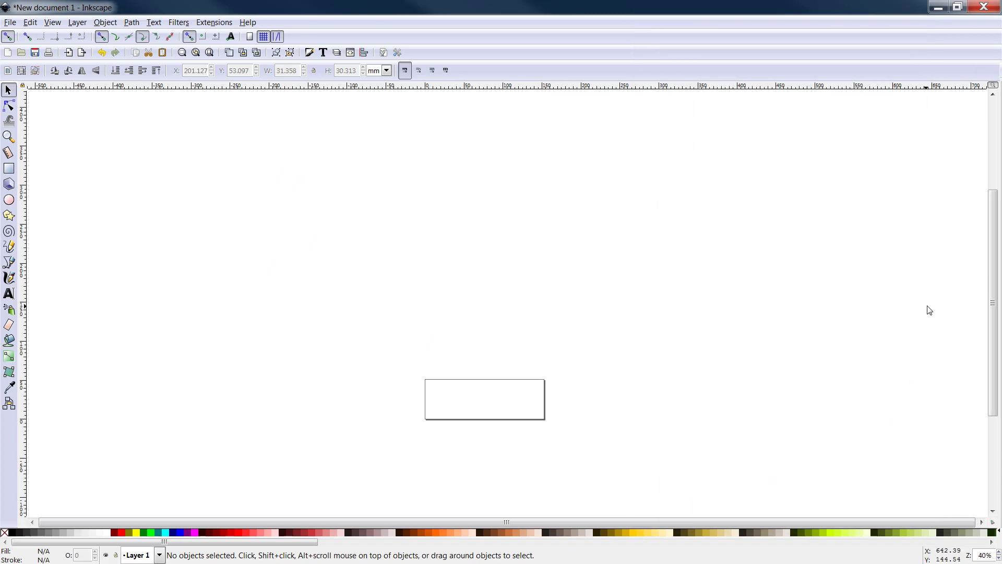
Centre the resized page in the view and check it at several zoom levels.
left_click_drag(995, 258, 997, 310)
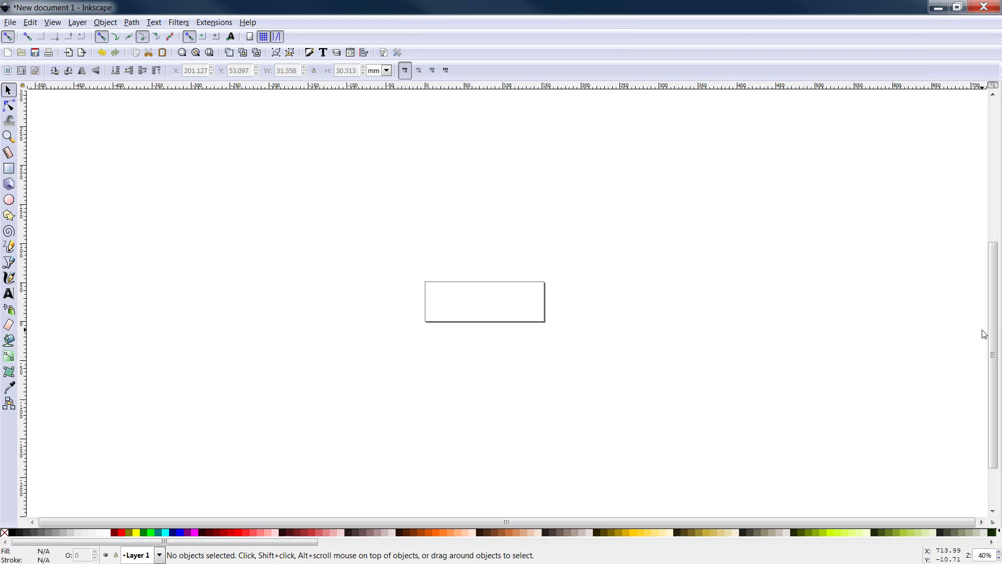
key("plus")
key("plus")
key("plus")
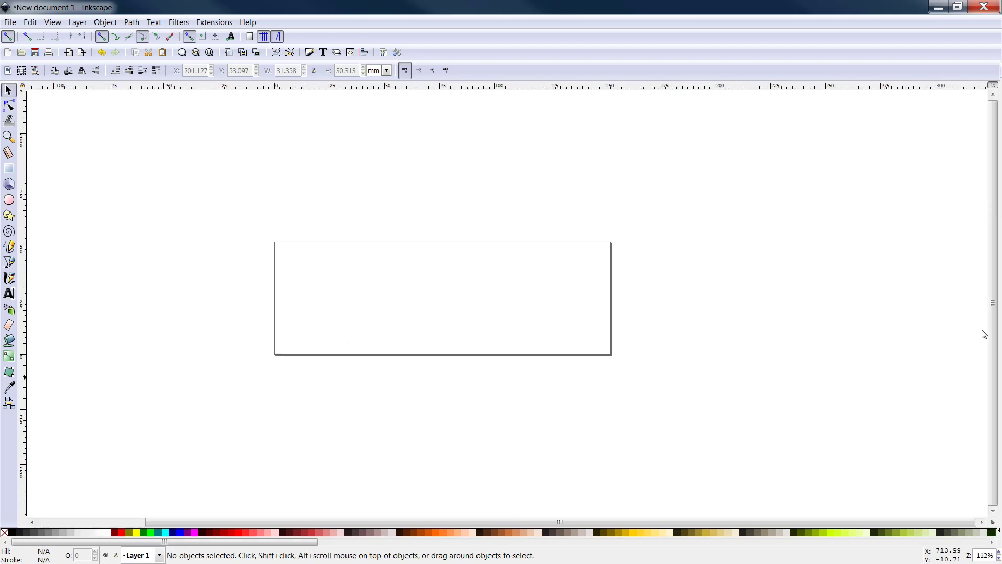
key("minus")
key("minus")
key("minus")
key("plus")
key("plus")
key("plus")
key("plus")
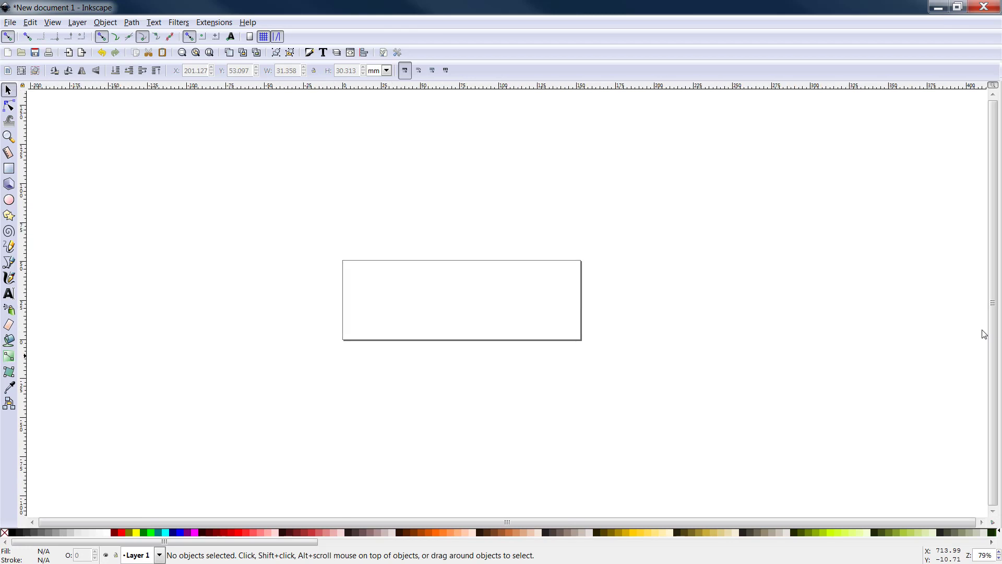
key("minus")
key("minus")
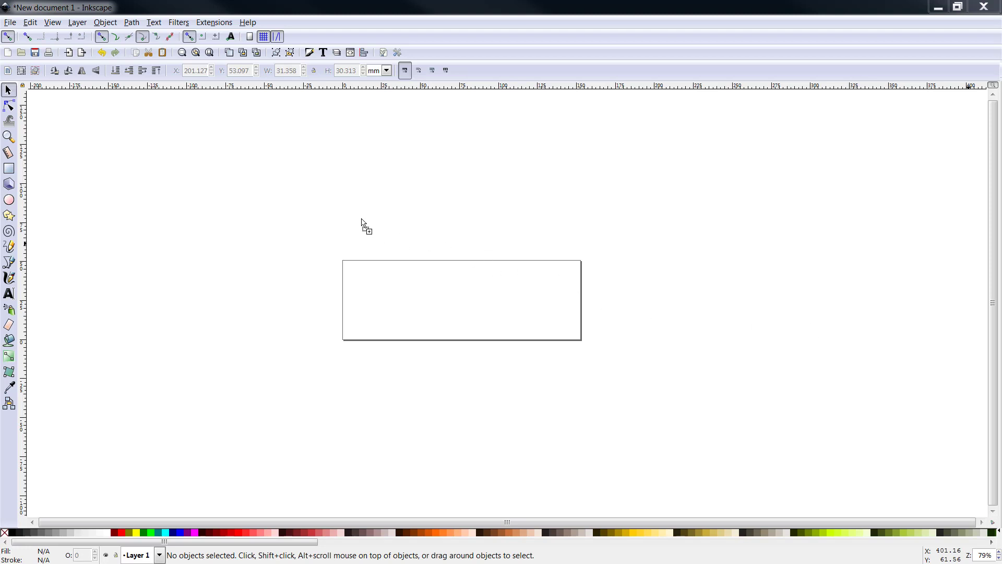
Import the hammer PNG as an embedded image and place it above the page's left part, at about X 10, Y 59 mm.
key("ctrl+v")
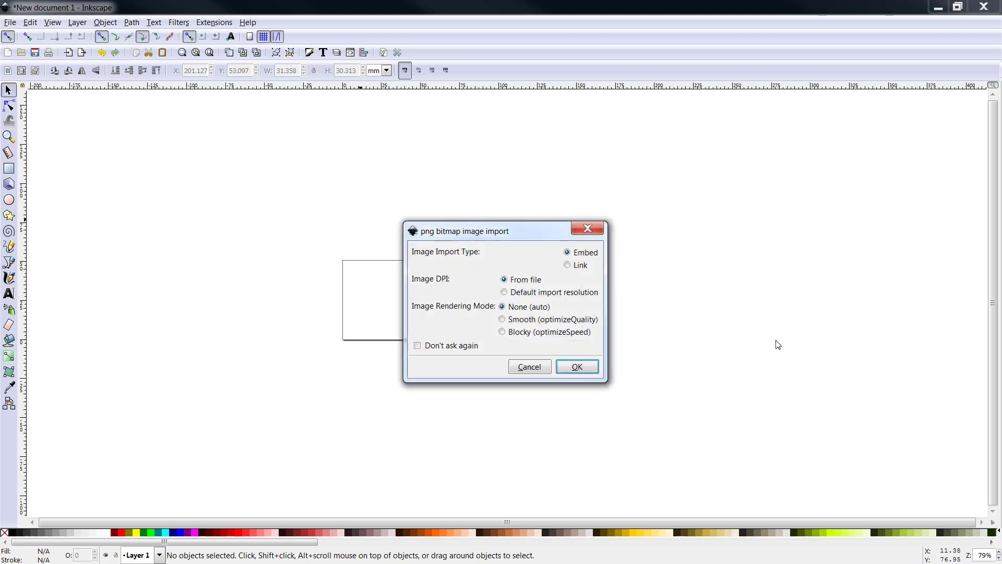
left_click(577, 367)
left_click_drag(559, 359, 375, 216)
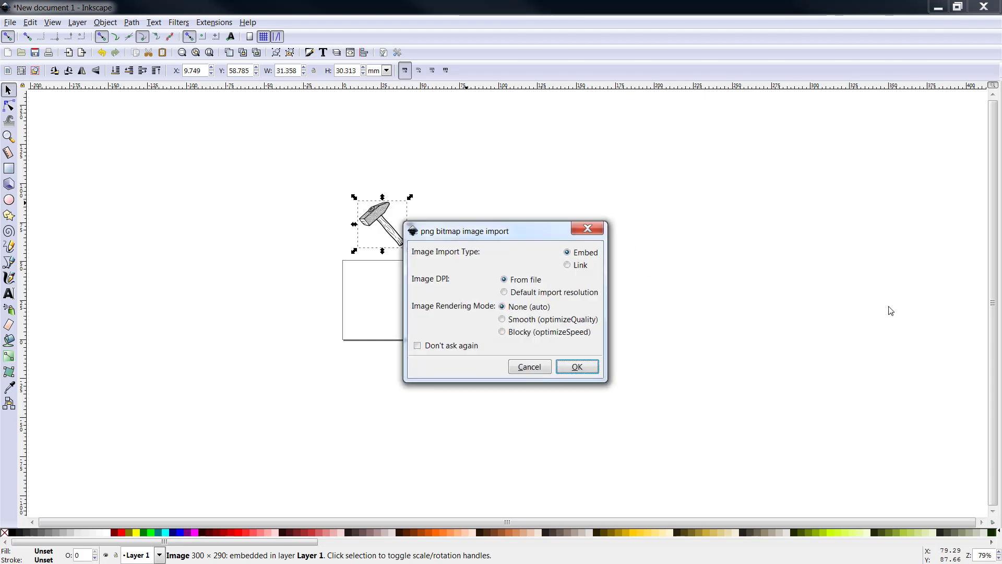
Embed the chisel PNG and move it just right of the page, to about X 165, Y -44 mm.
left_click(576, 366)
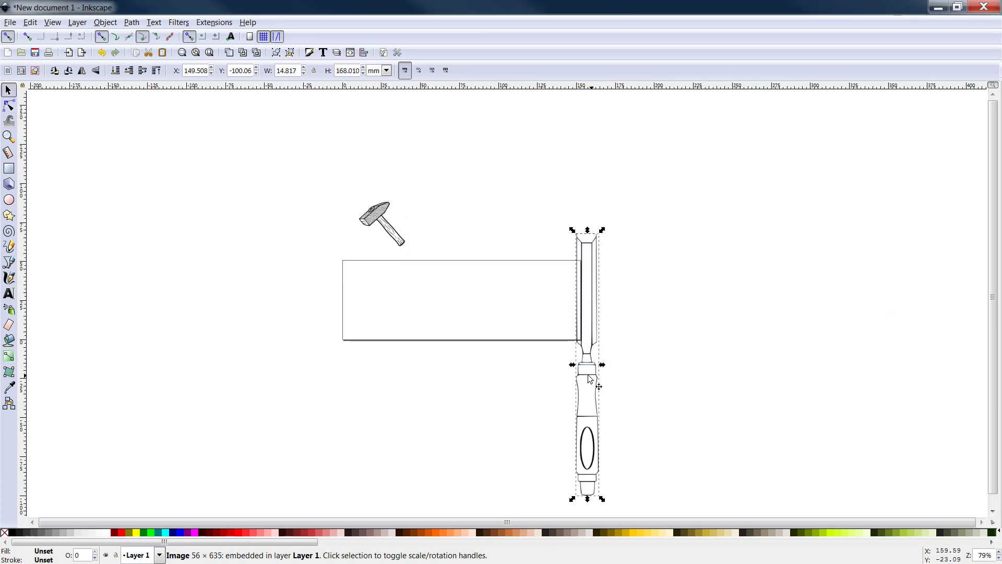
left_click_drag(594, 374, 633, 294)
left_click(840, 348)
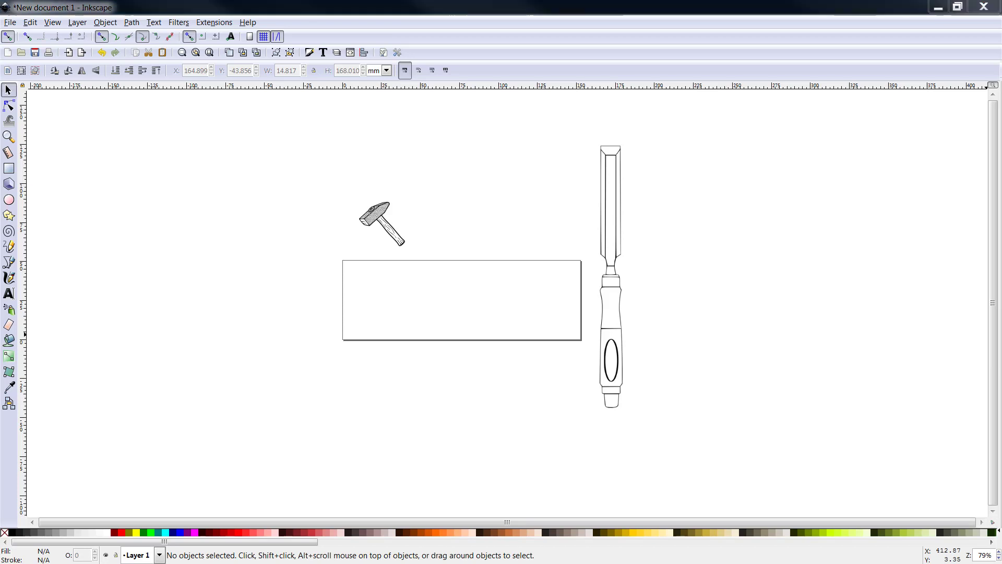
Import the circular ring PNG as an embedded image and place it right of the chisel, at about X 199, Y 45 mm.
left_click_drag(466, 312, 523, 194)
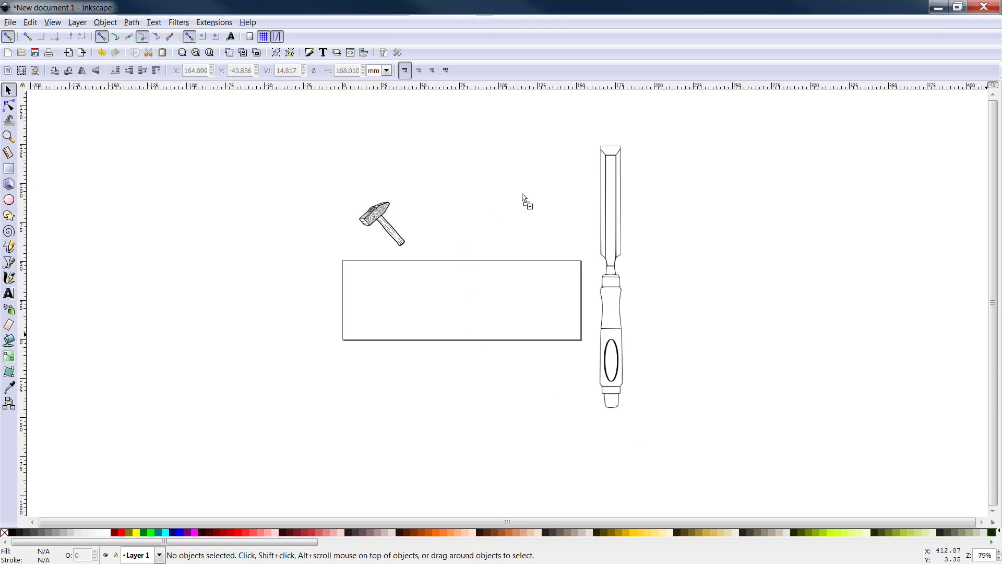
left_click(576, 367)
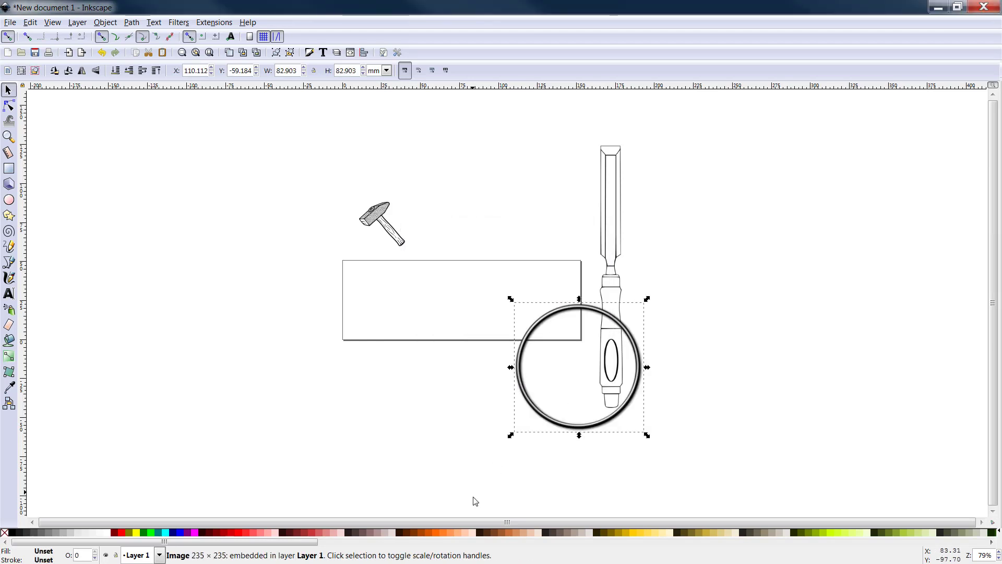
left_click_drag(568, 308, 703, 146)
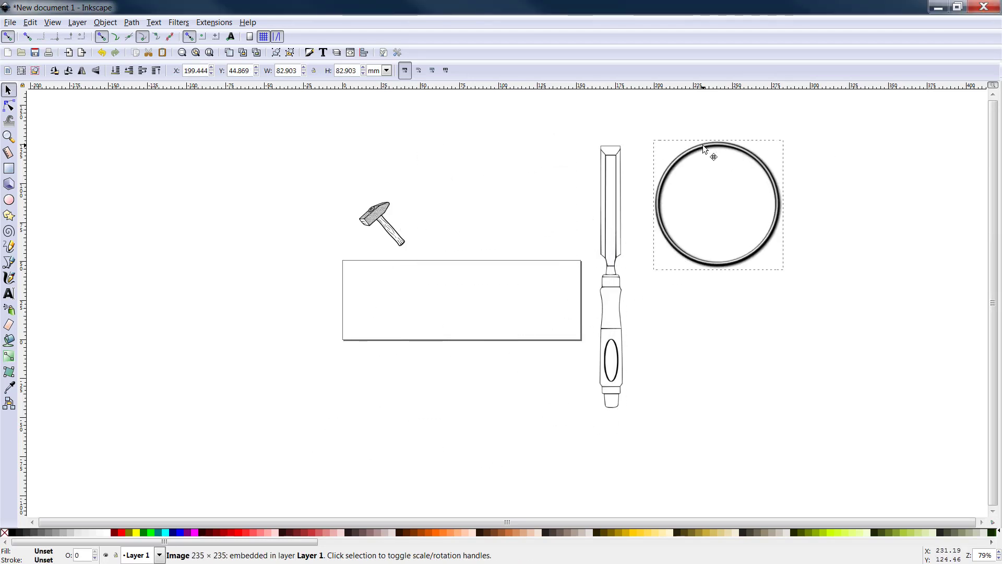
Move the hammer image to open space above the page's upper-left corner, at about X -34, Y 95 mm.
left_click(386, 221)
left_click_drag(386, 221, 722, 343)
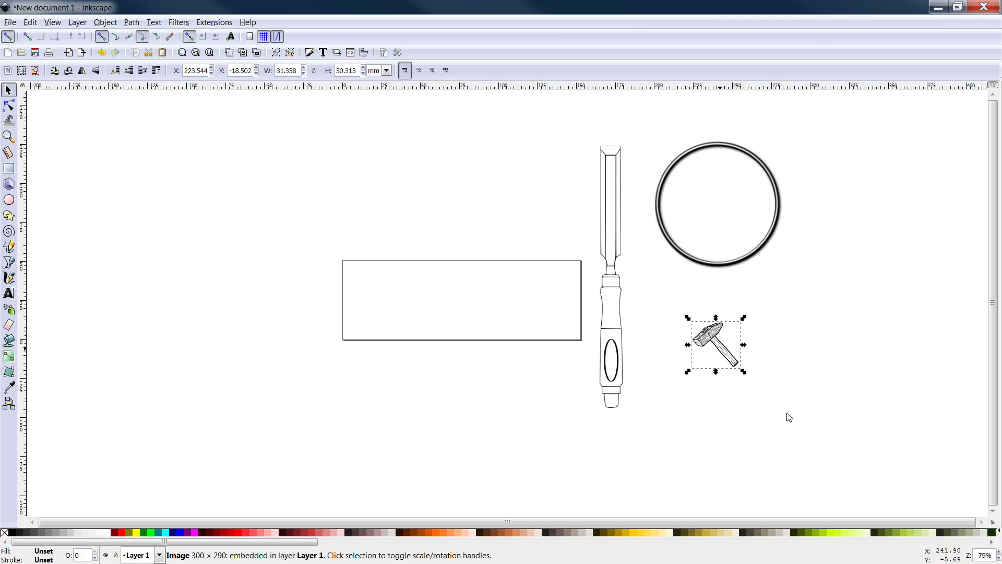
left_click_drag(722, 340, 320, 162)
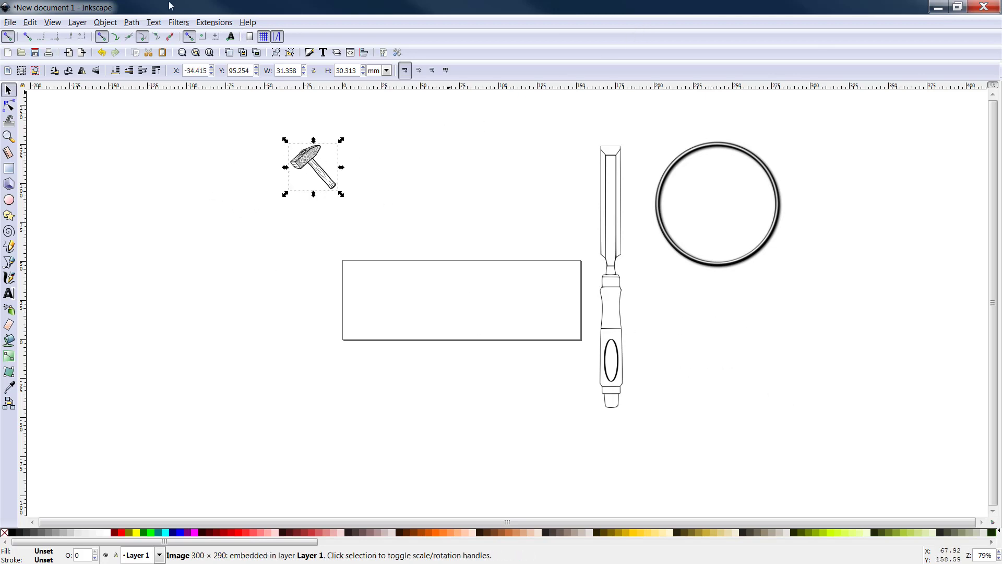
Trace the hammer bitmap into a vector path with a single brightness cutoff scan at threshold 0.450.
left_click(131, 22)
mouse_move(214, 22)
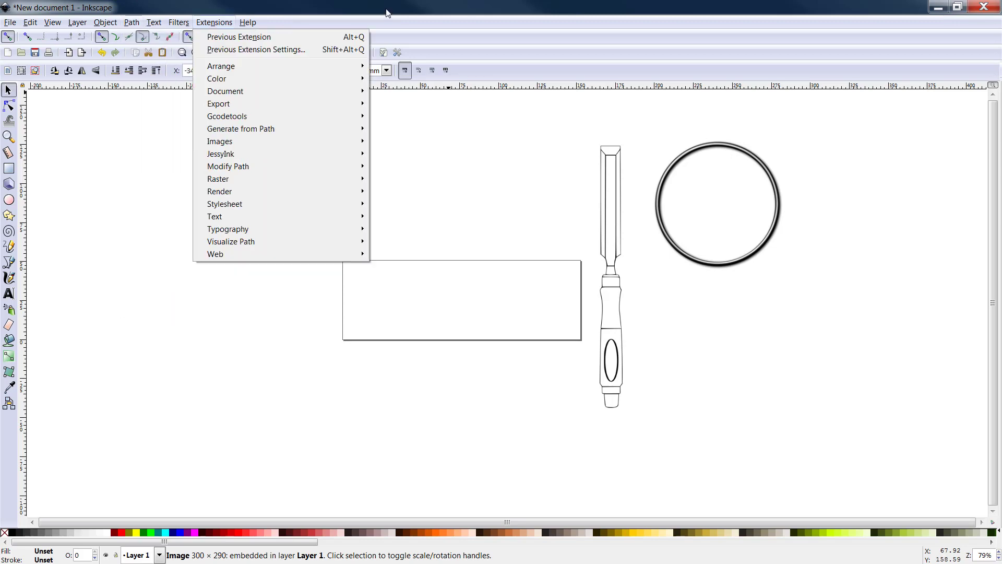
mouse_move(130, 23)
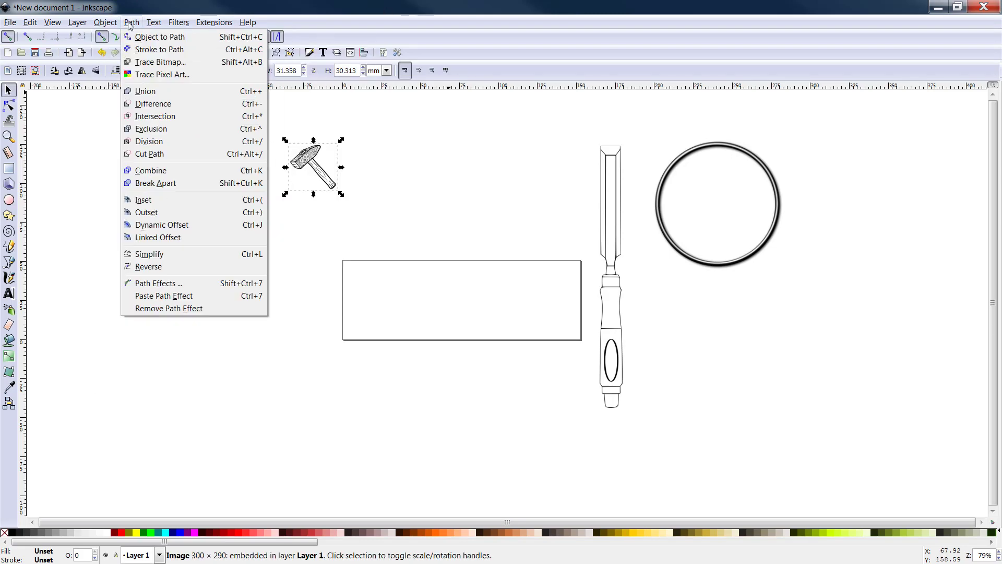
left_click(134, 64)
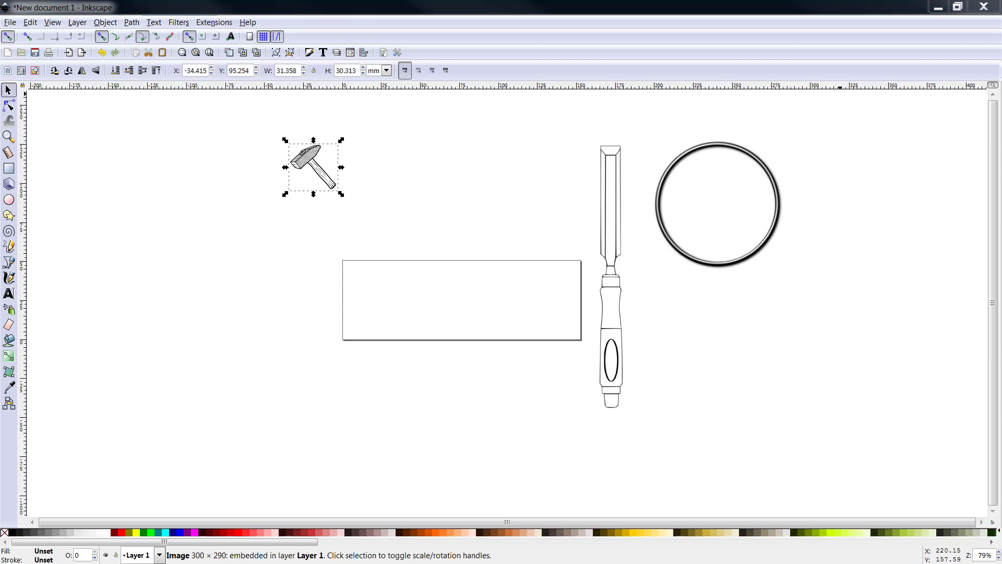
mouse_move(704, 124)
left_mouse_down()
mouse_move(826, 64)
mouse_move(875, 65)
left_mouse_up()
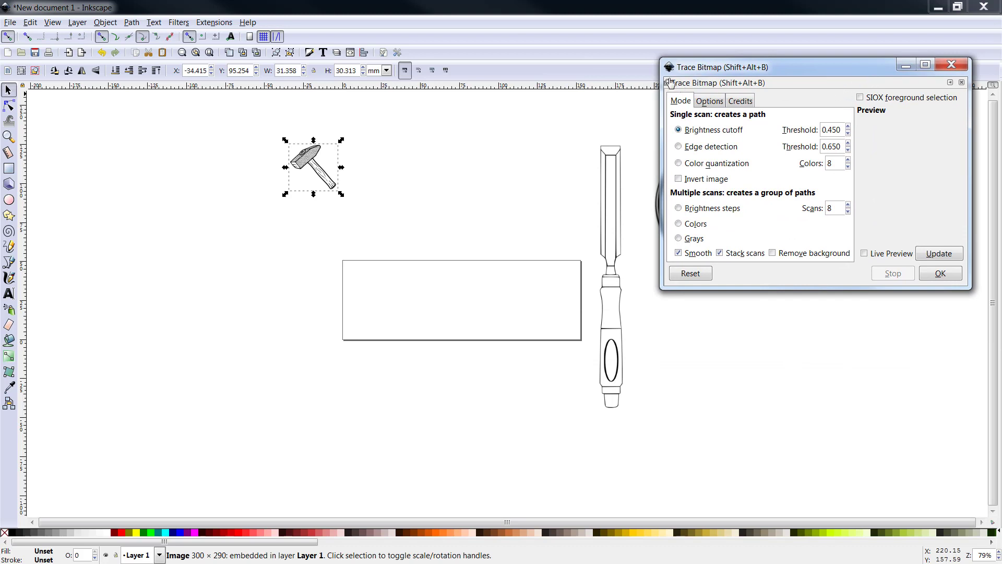
left_click(941, 274)
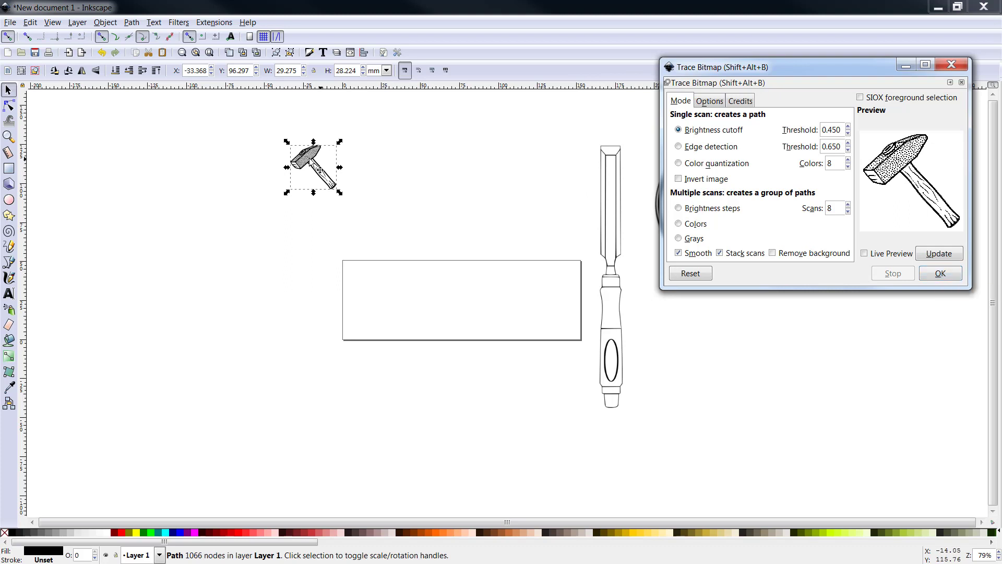
Move the traced hammer path to the right of the original image, to about X -15, Y 95 mm, and close the tracing settings.
left_click_drag(326, 169, 344, 174)
left_click_drag(373, 164, 350, 171)
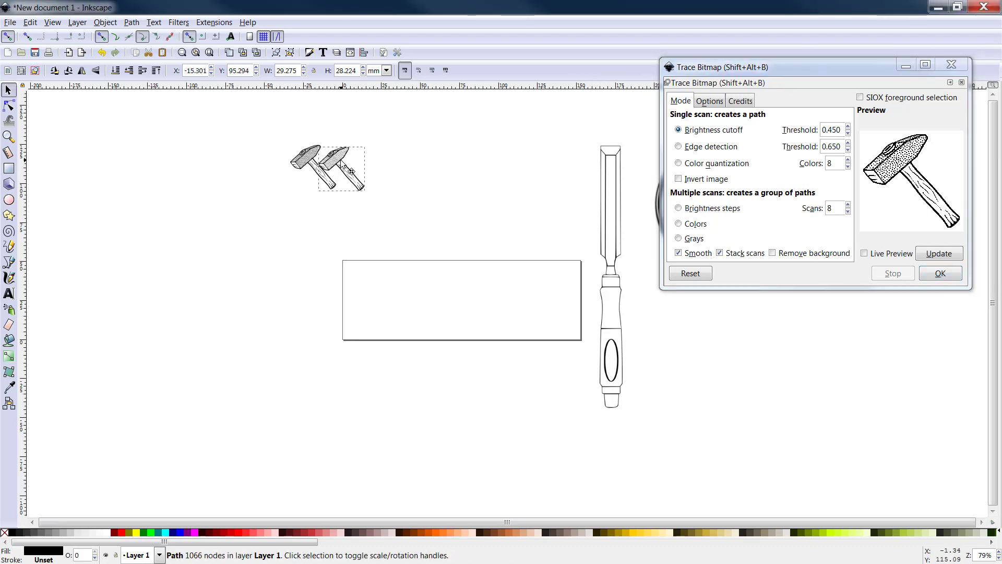
left_click(951, 64)
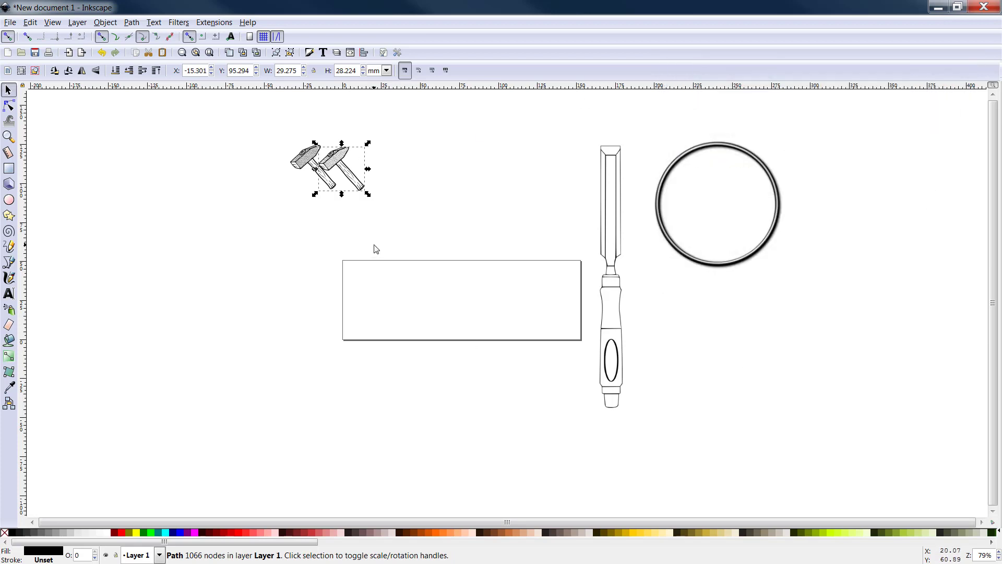
Compare the edges and dot pattern of the original hammer bitmap with the traced path at high zoom.
key("plus")
key("plus")
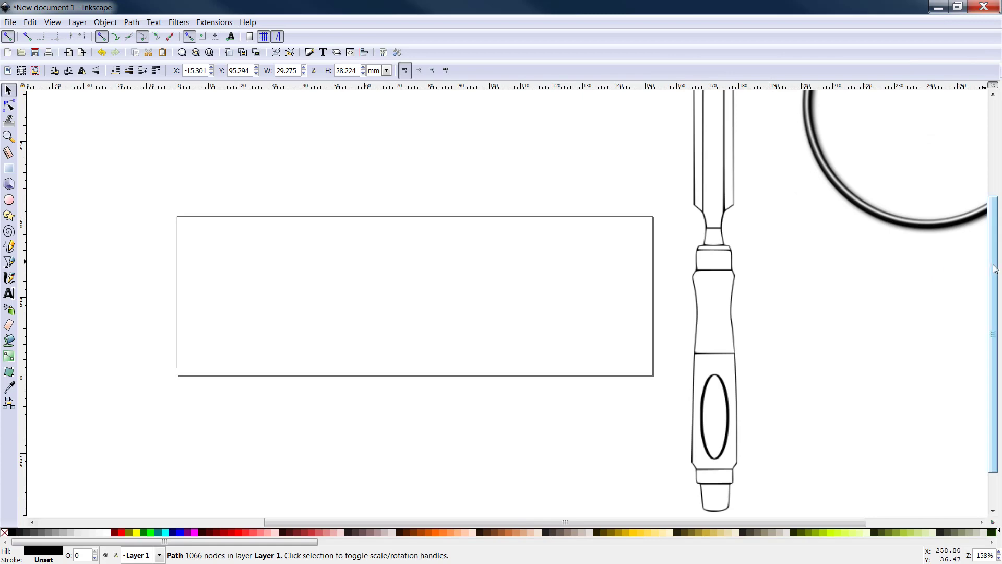
left_click_drag(995, 269, 993, 202)
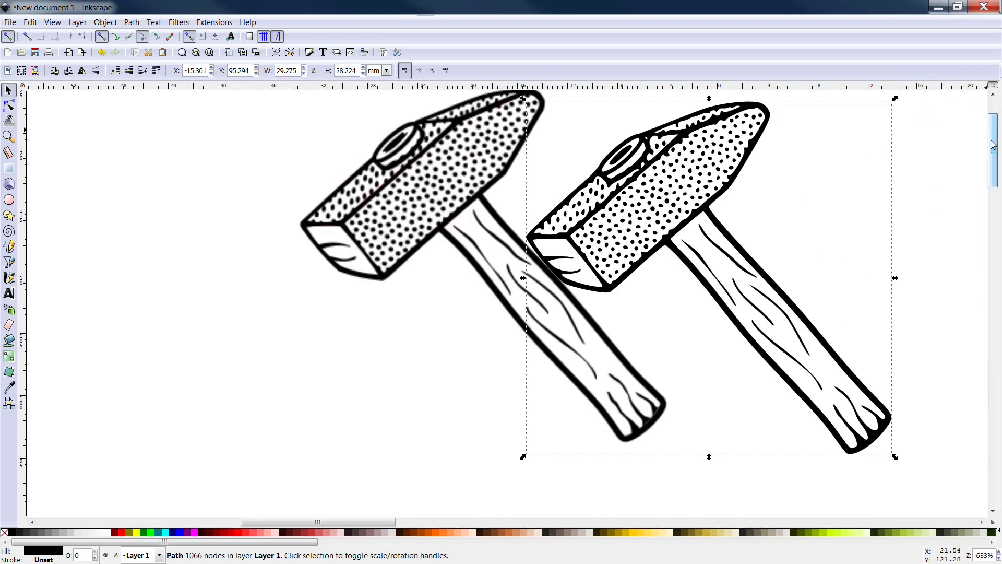
left_click_drag(992, 147, 991, 107)
key("plus")
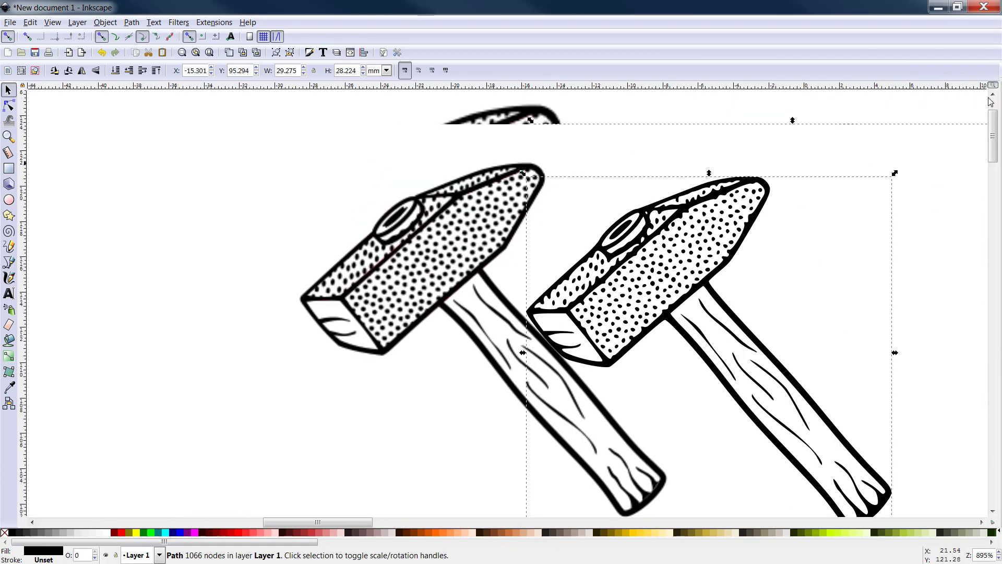
left_click_drag(993, 143, 993, 134)
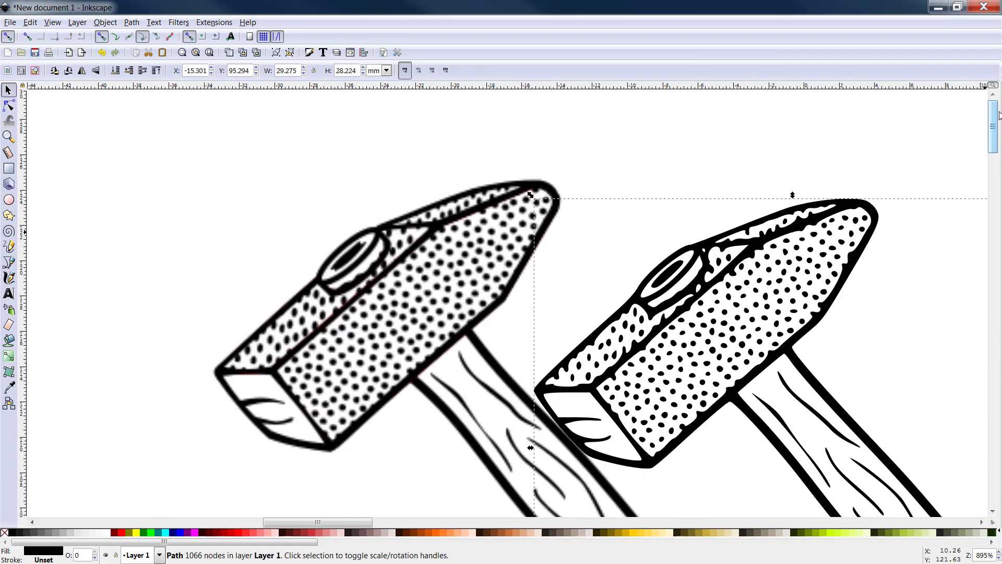
key("plus")
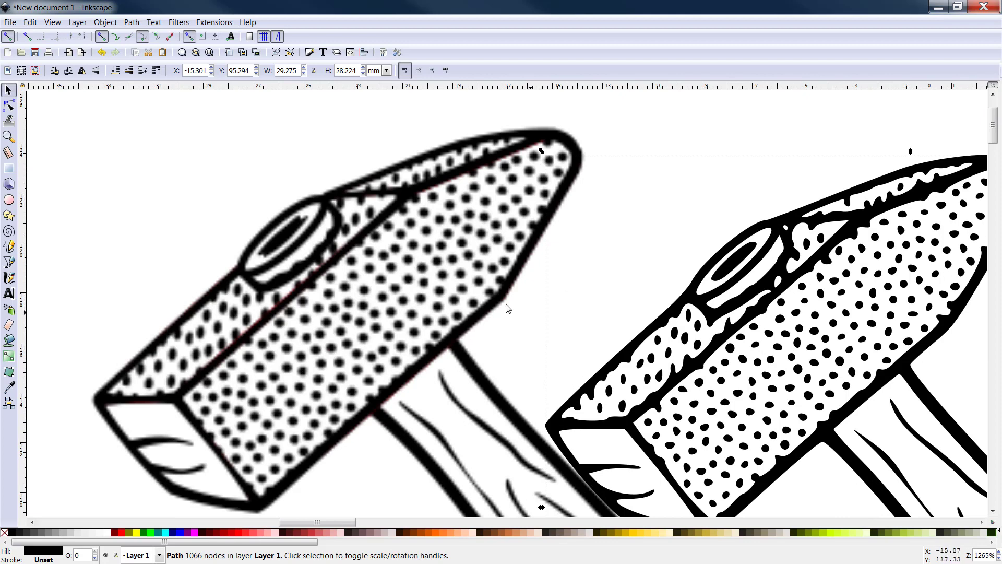
left_click(373, 281)
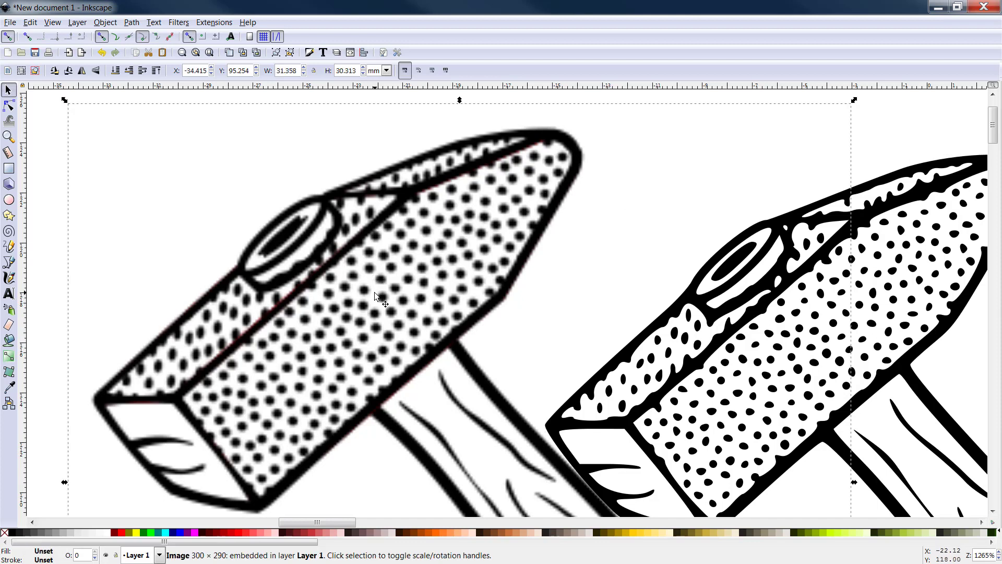
Delete the original hammer bitmap and move the traced hammer path just above the page's upper-left area, at about X 12, Y 58 mm.
key("Delete")
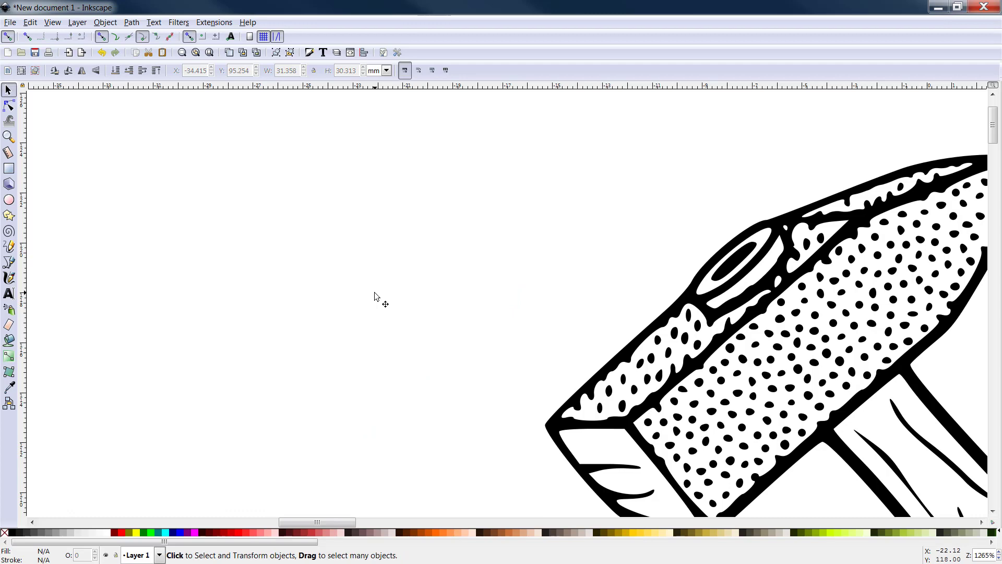
key("minus")
key("minus")
key("minus")
key("minus")
key("minus")
key("minus")
key("minus")
key("minus")
key("minus")
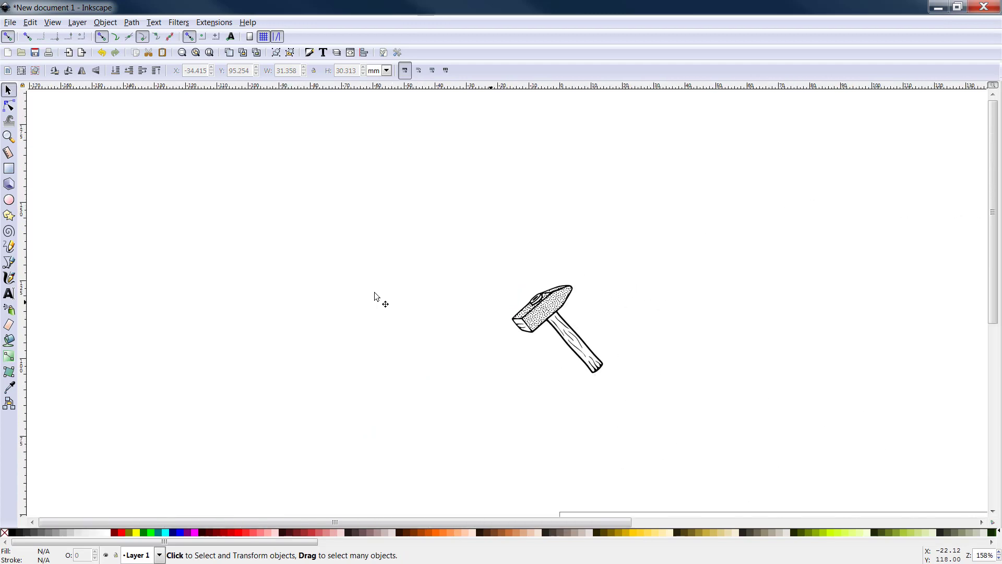
left_click(522, 316)
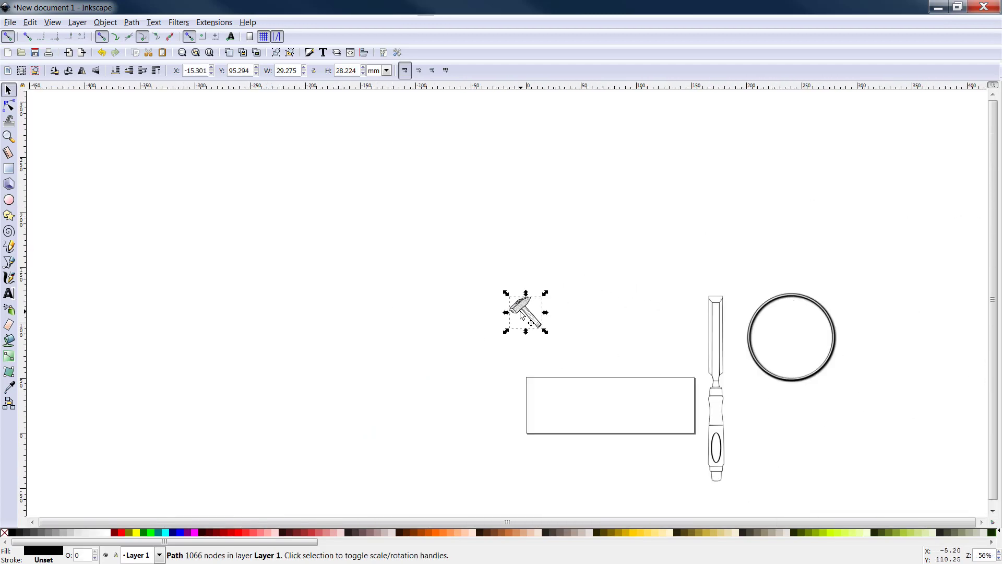
left_click_drag(522, 317, 552, 354)
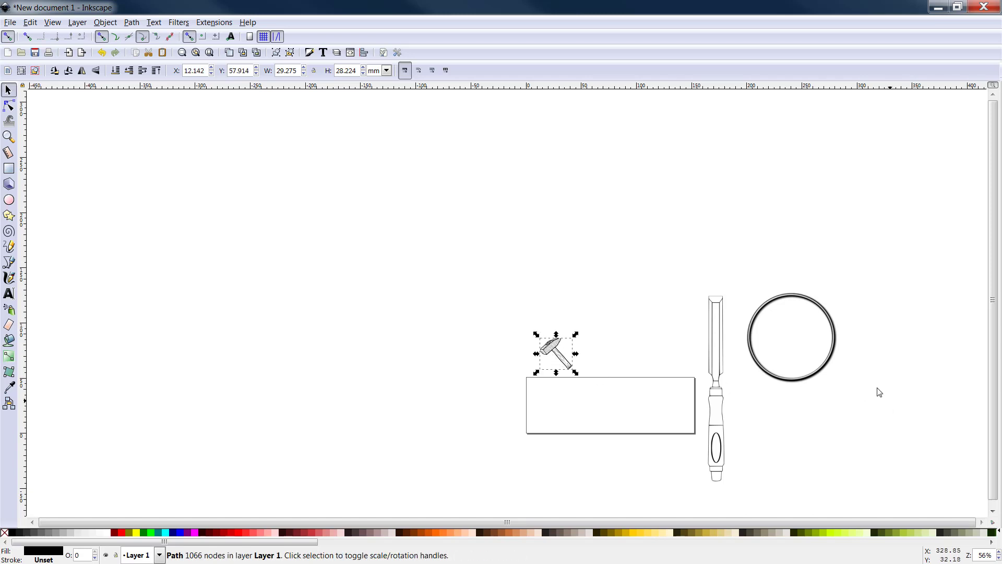
Move the ring image to open space above and left of the page, at about X -74, Y 129 mm.
left_click(805, 383)
left_click(805, 384)
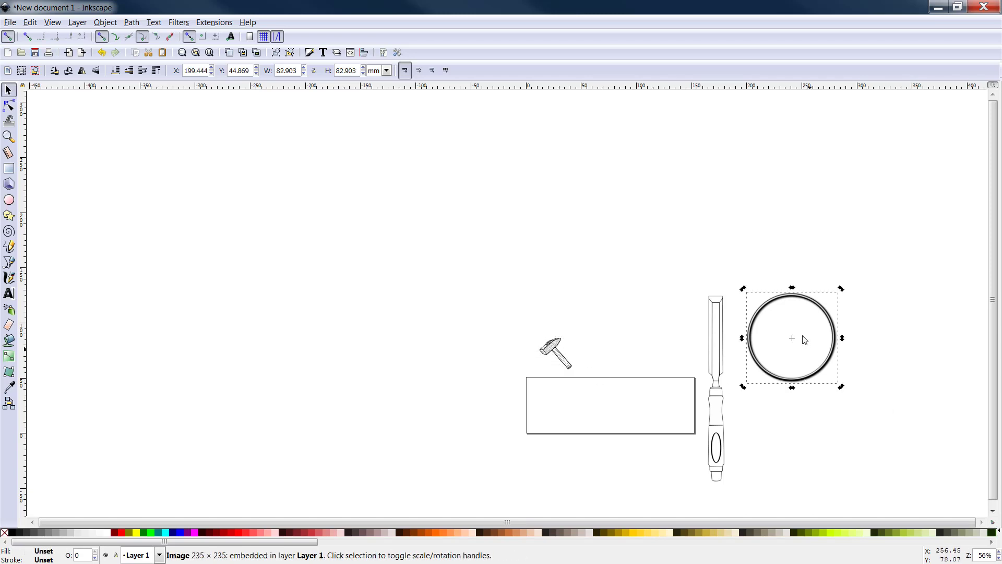
left_click_drag(801, 340, 741, 206)
left_click_drag(833, 360, 533, 271)
left_click(831, 367)
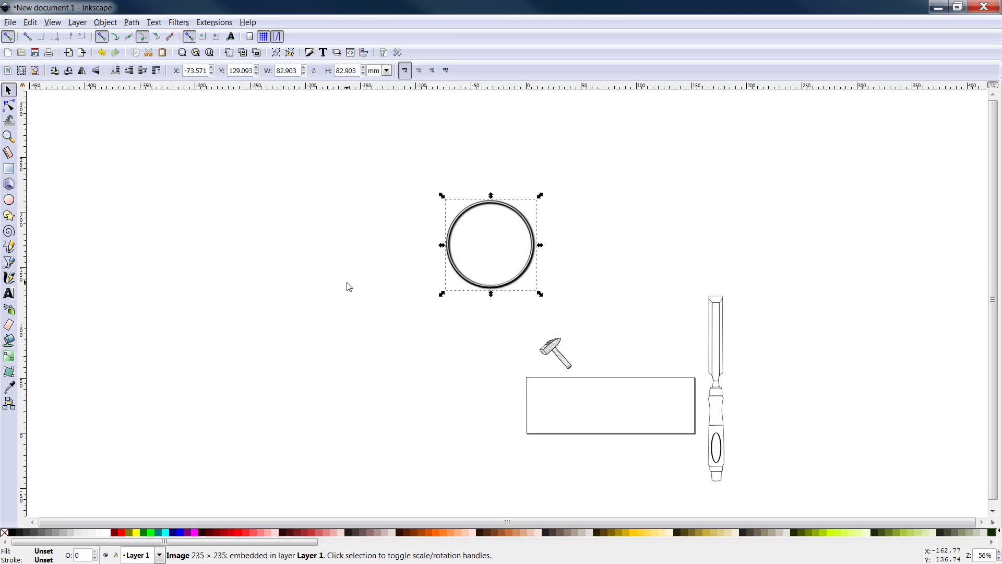
Trace the ring bitmap into a vector path with a single brightness cutoff scan at threshold 0.450.
left_click(140, 22)
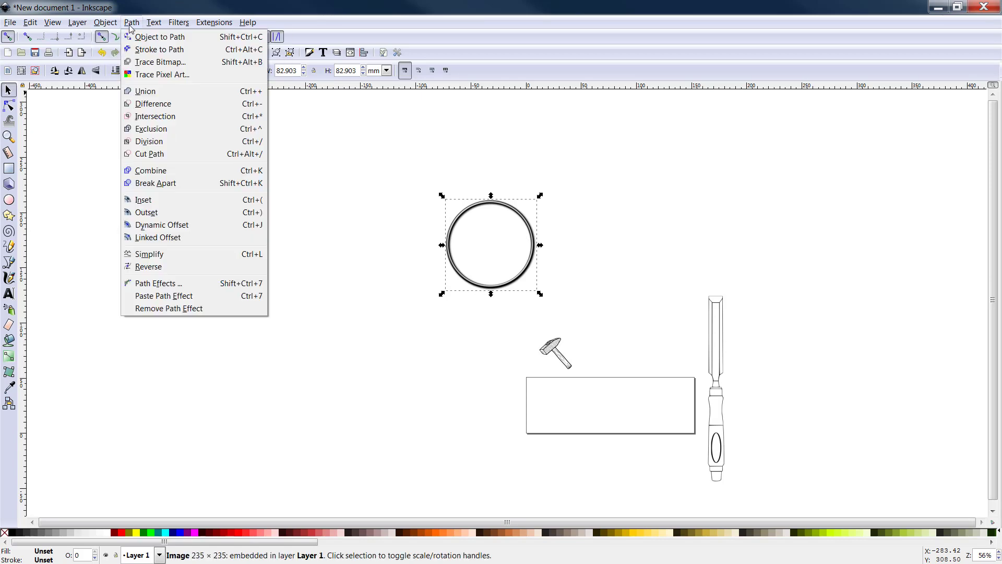
left_click(151, 62)
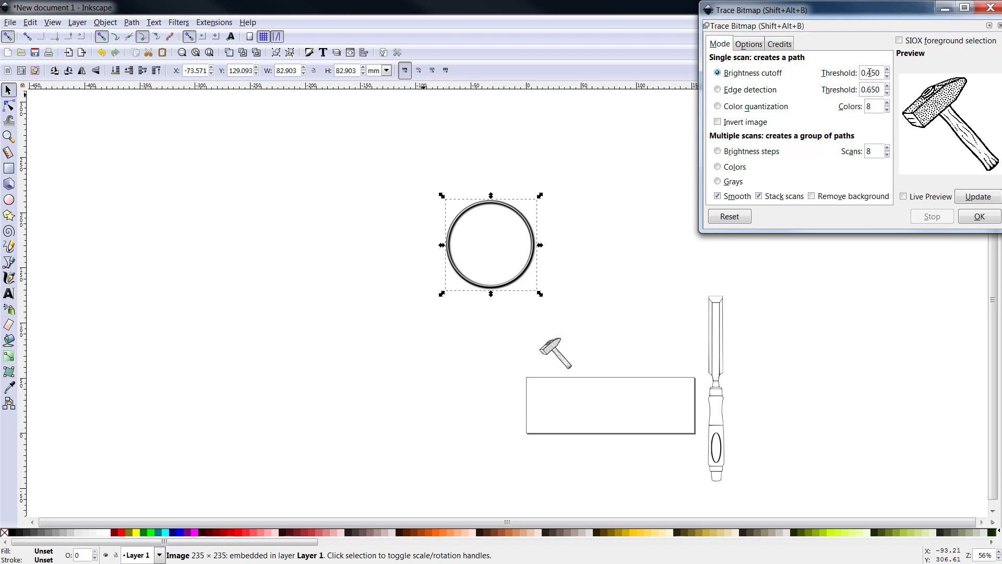
left_click(980, 217)
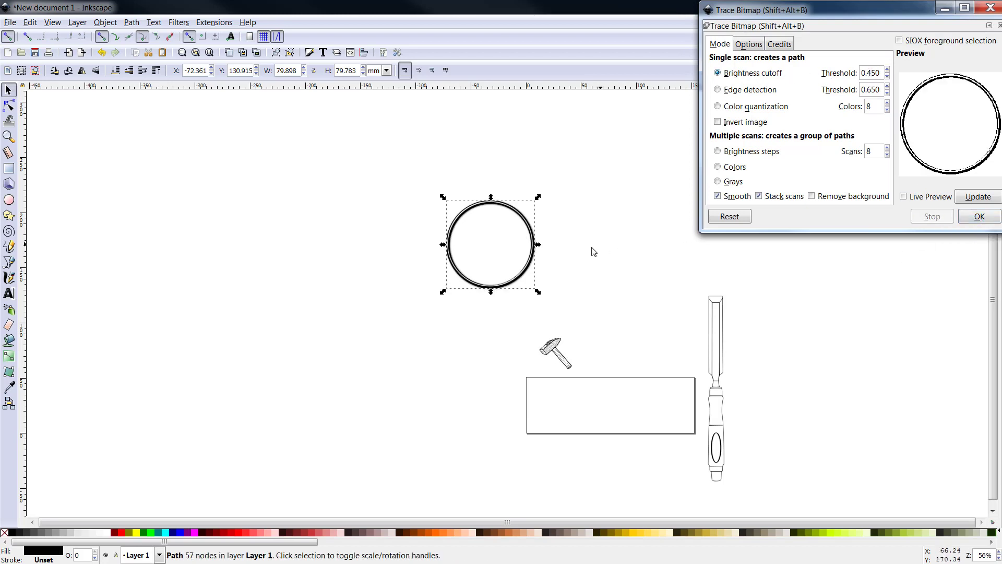
Move the traced ring path right beside the original ring image, at about X 9, Y 130 mm, and close the tracing settings.
left_click(530, 255)
left_click_drag(530, 256, 632, 256)
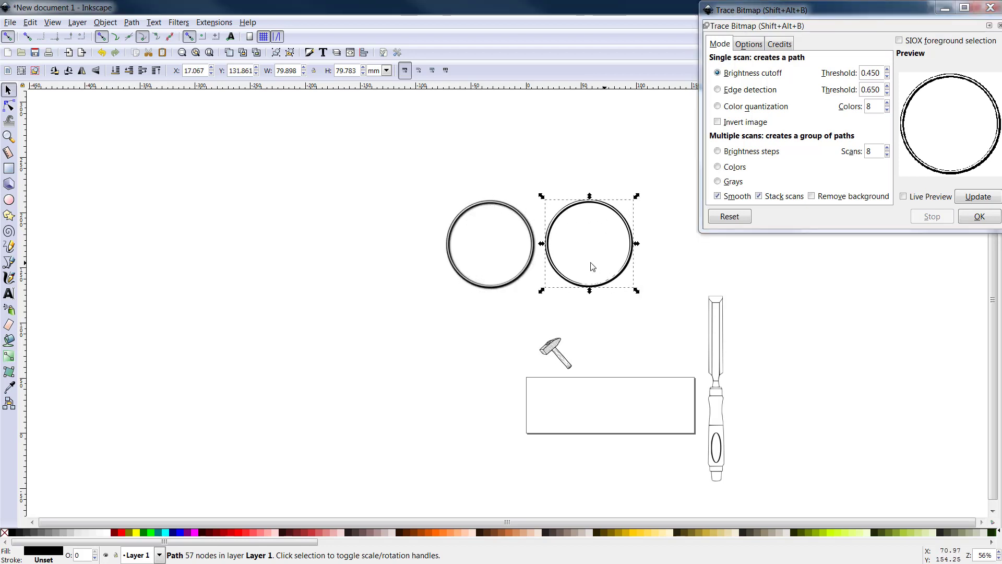
left_click_drag(548, 249, 537, 253)
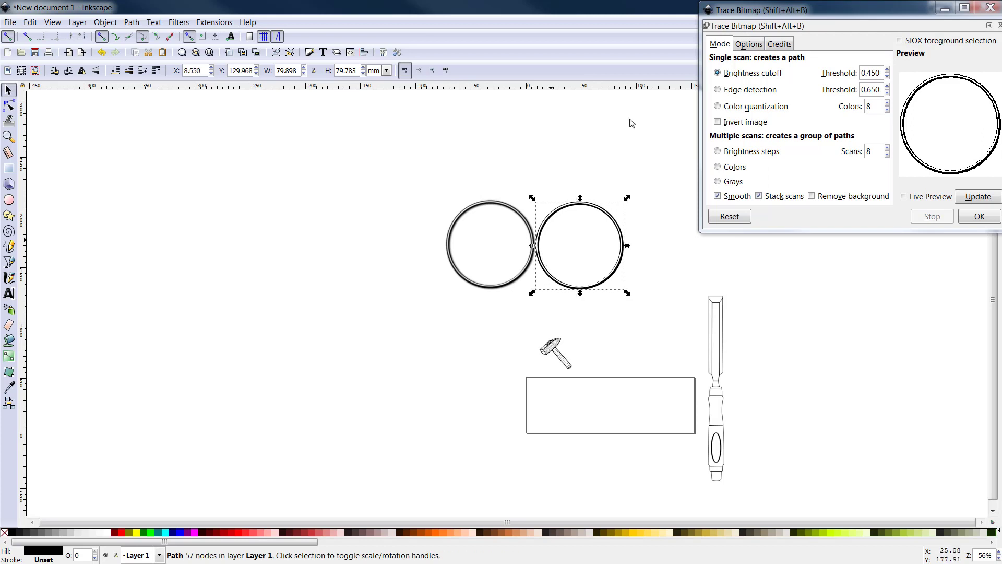
left_click(990, 6)
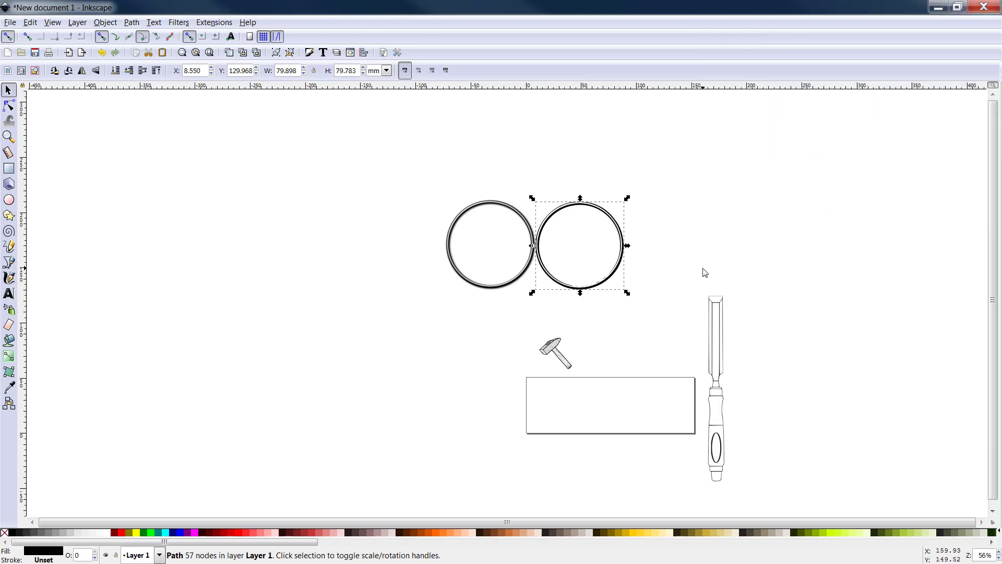
Compare the blurred ring bitmap with its traced path up close and delete the original ring bitmap.
key("plus")
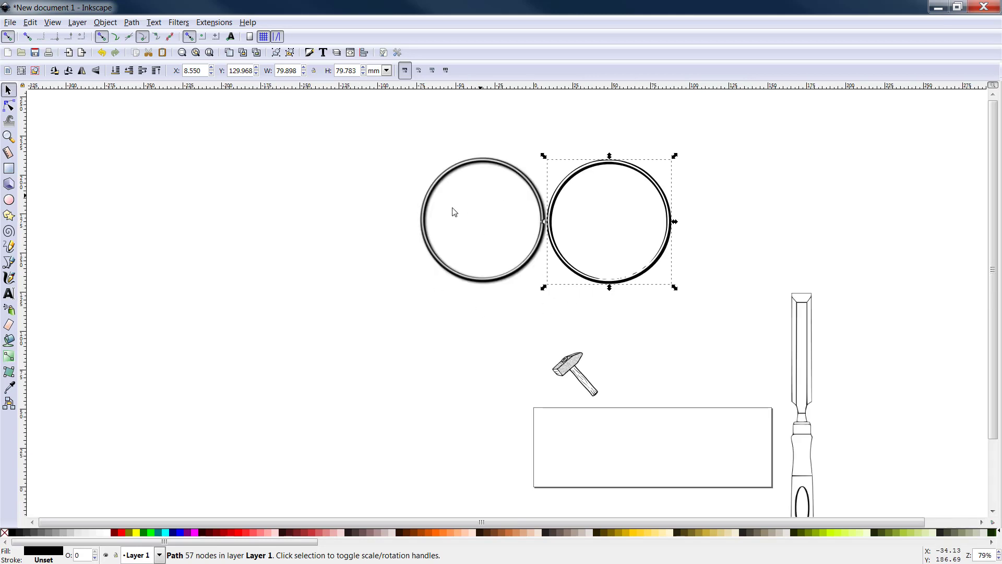
key("plus")
key("plus")
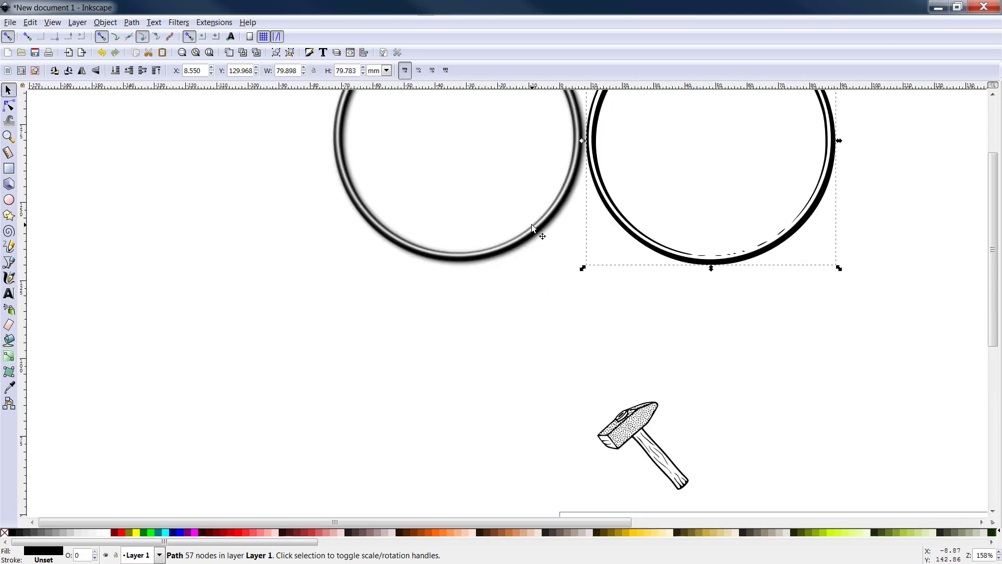
left_click(543, 241)
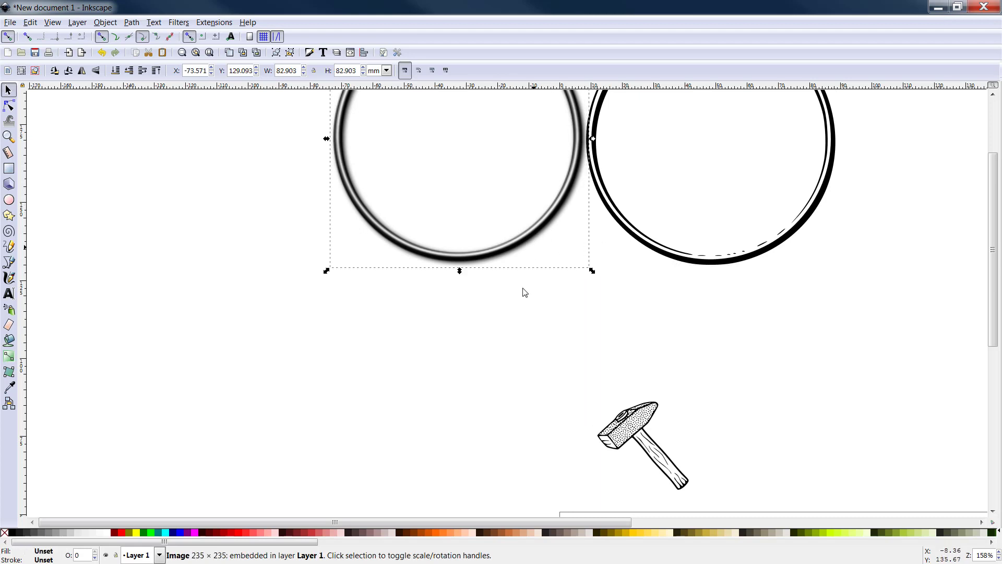
key("Delete")
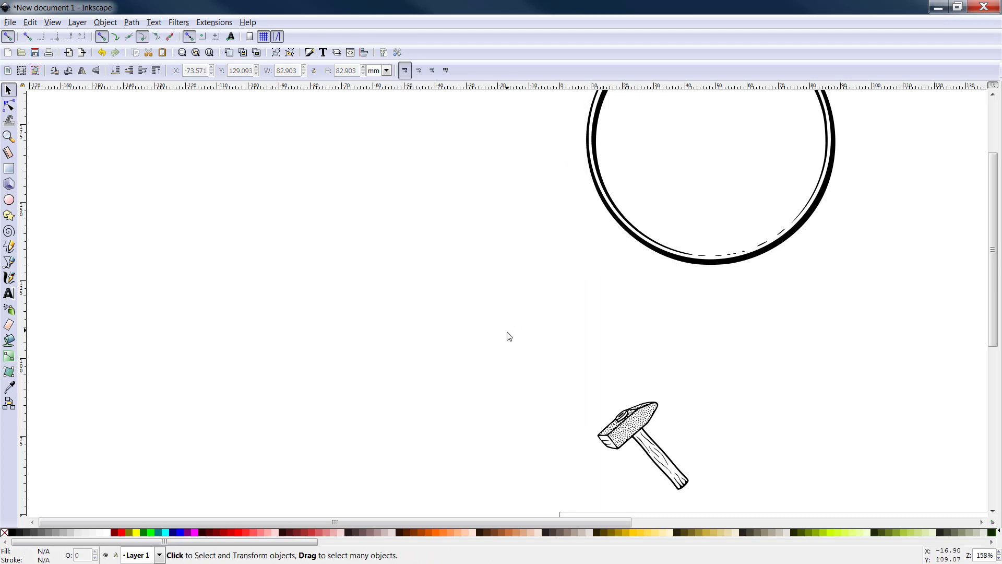
left_click_drag(994, 285, 994, 218)
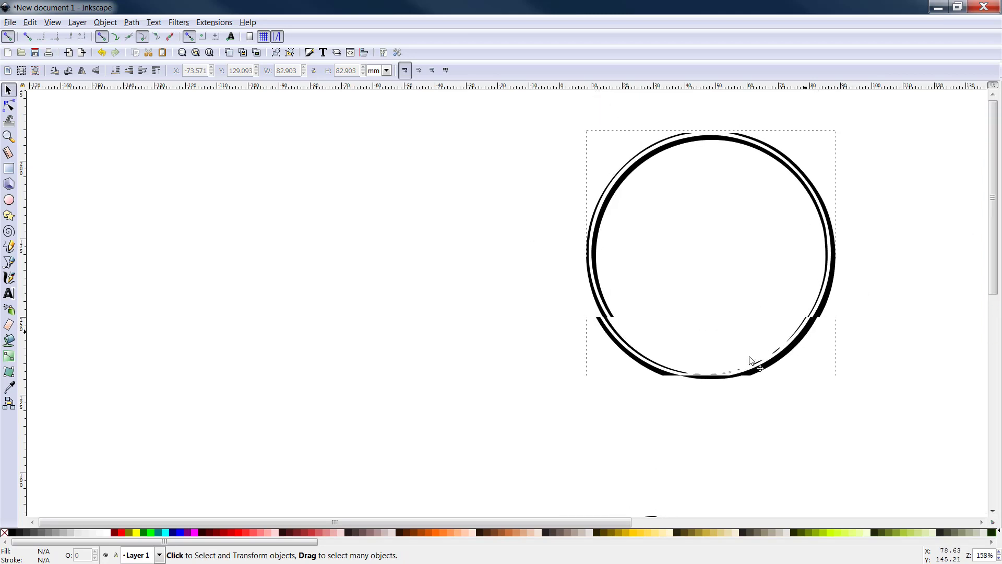
scroll(306, 293, "down", 2)
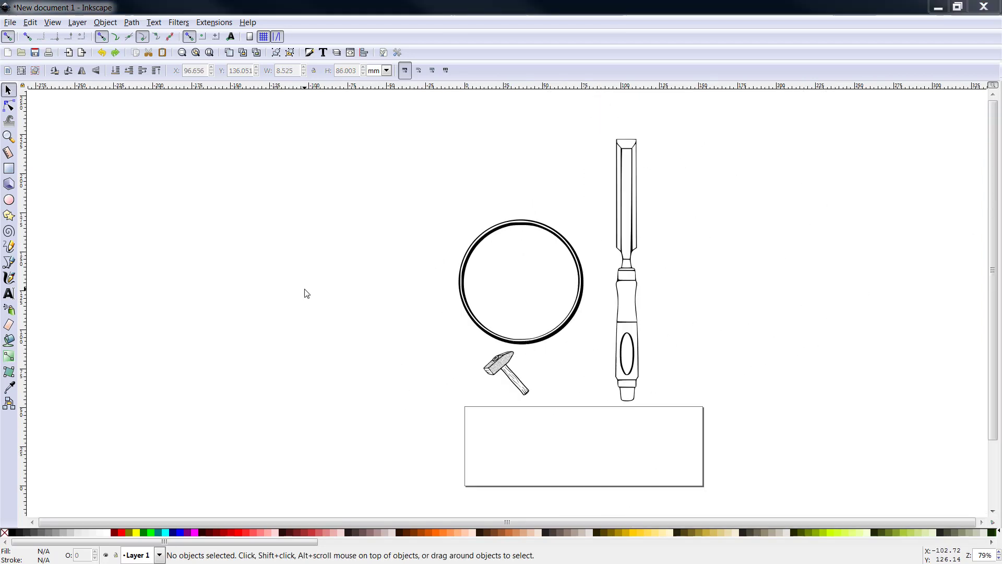
Move the traced chisel path to the right of the ring, at about X 97, Y 61 mm.
left_click(634, 245)
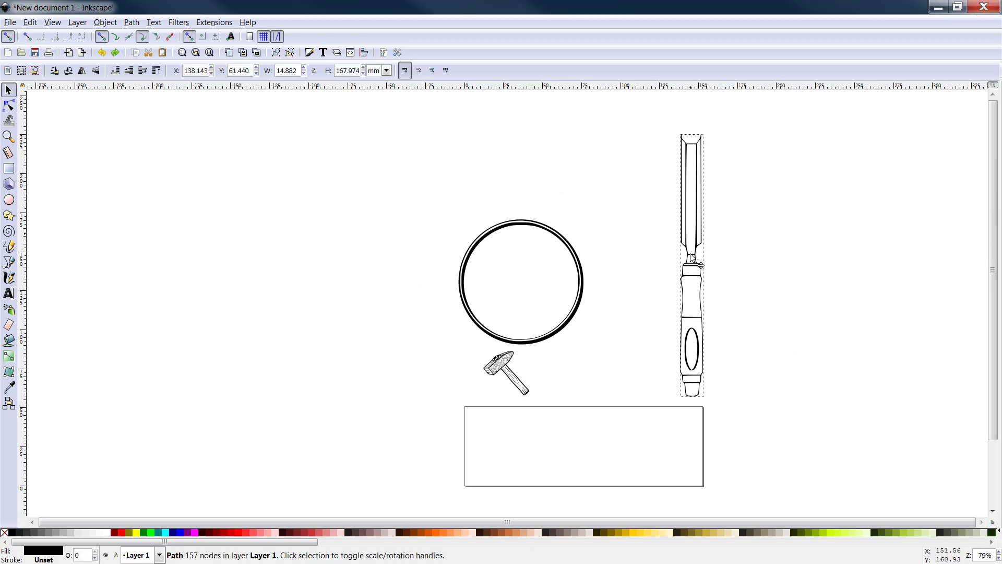
left_click_drag(635, 245, 637, 235)
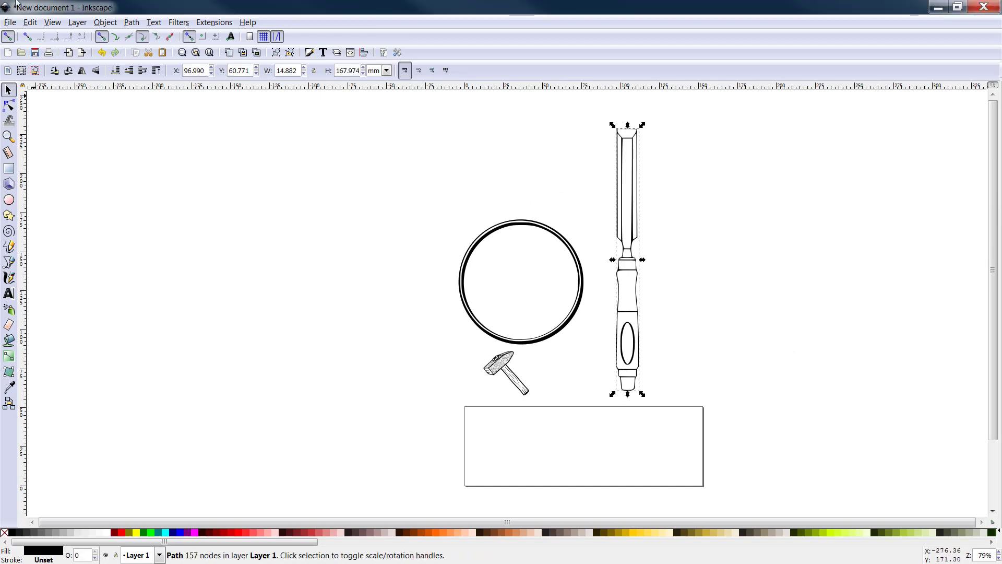
Review the bitmap tracing settings for the chisel with a brightness cutoff threshold of 0.450, and close them without tracing.
left_click(132, 22)
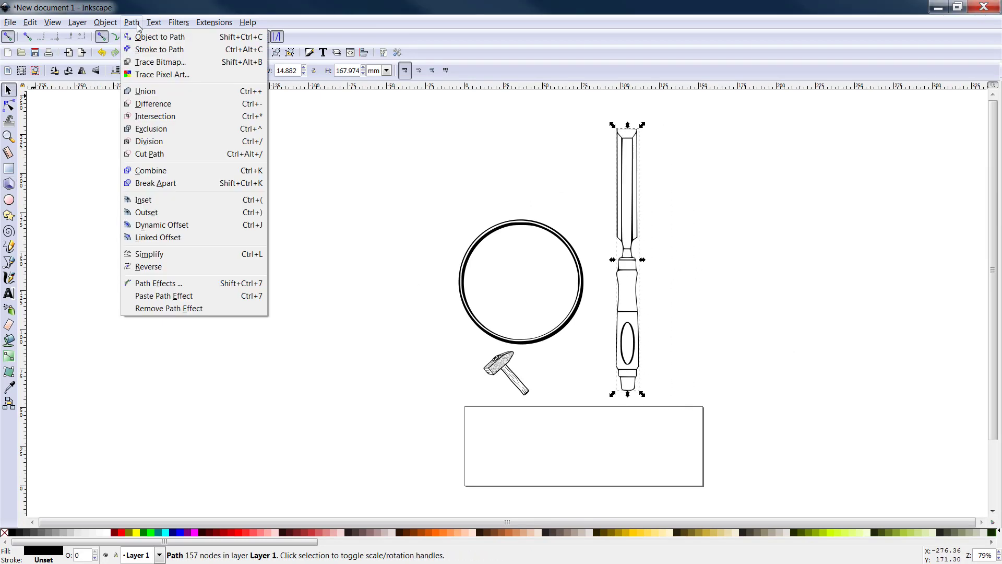
left_click(157, 63)
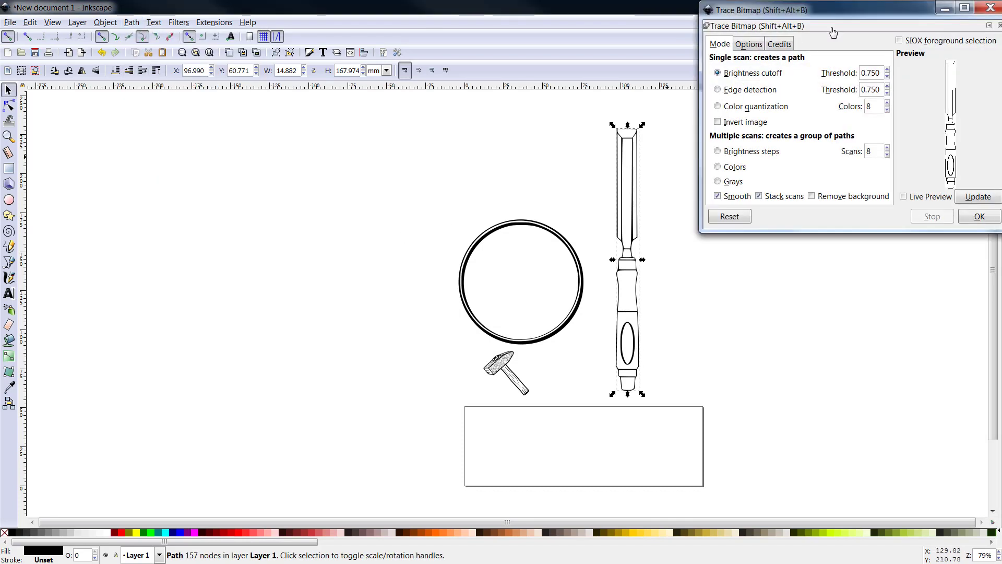
mouse_move(834, 16)
left_mouse_down()
mouse_move(796, 23)
mouse_move(801, 51)
left_mouse_up()
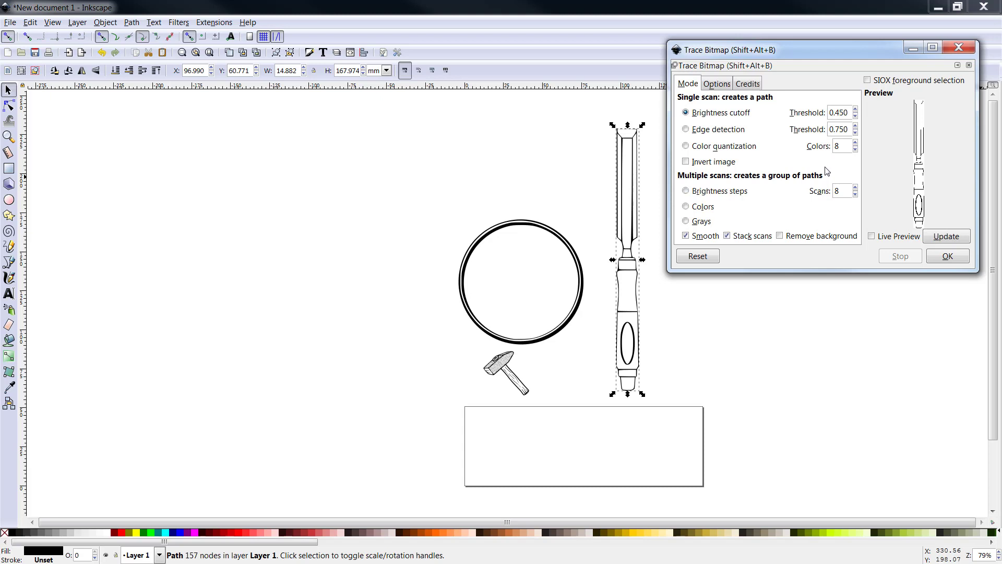
left_click(960, 48)
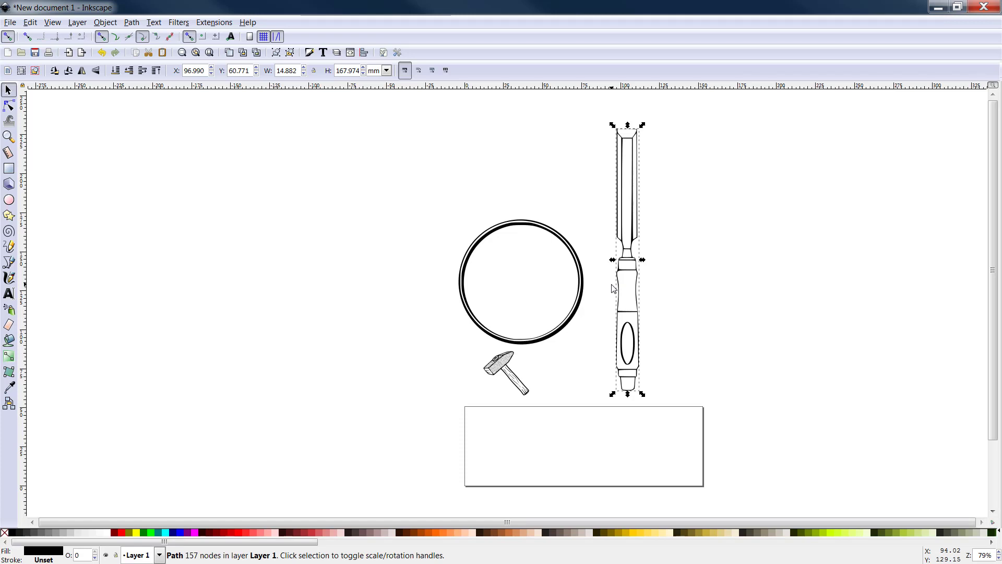
left_click(720, 282)
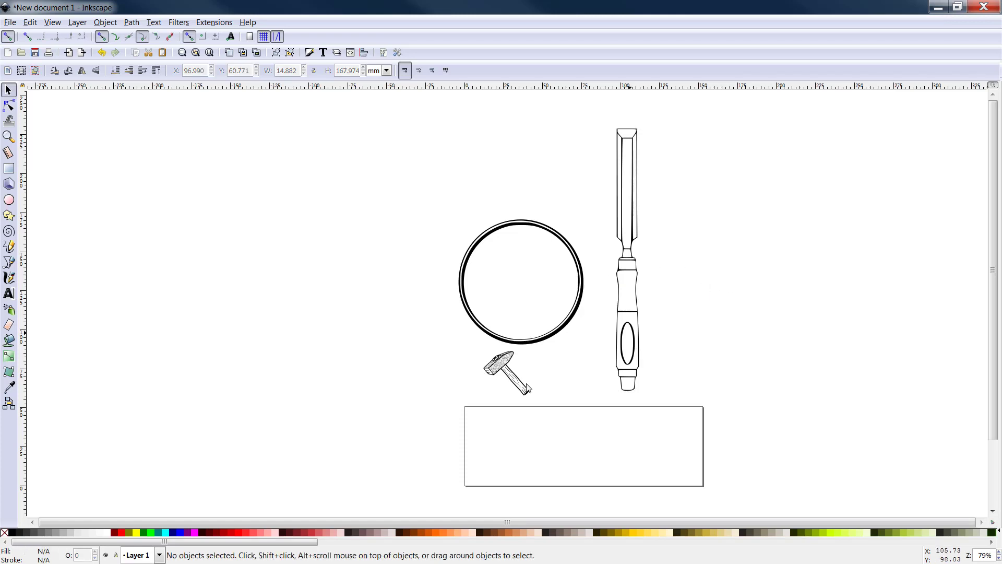
Move the ring path to the page's left end and resize it to about 67 × 51 mm to span the page height.
left_click(567, 328)
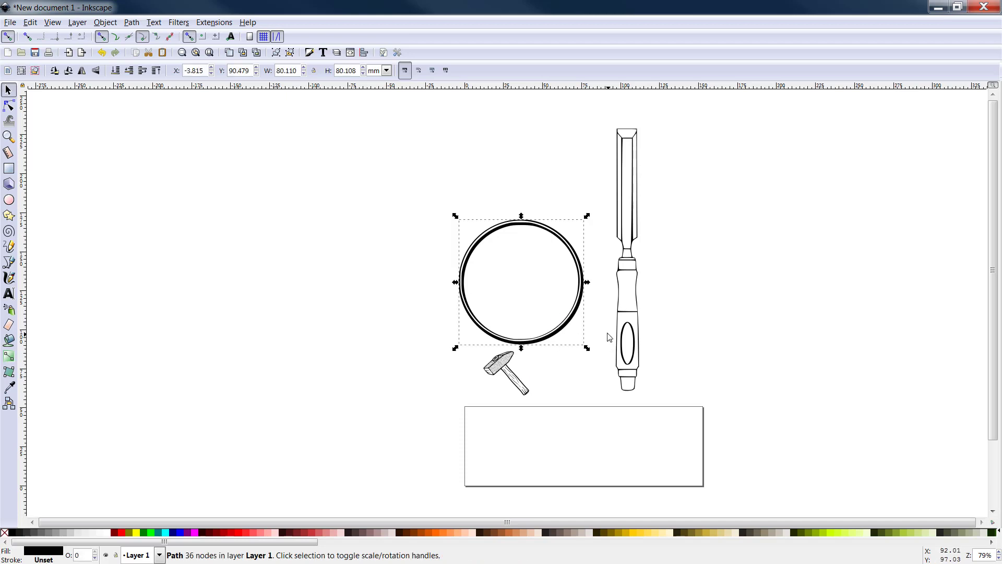
left_click_drag(544, 222, 574, 404)
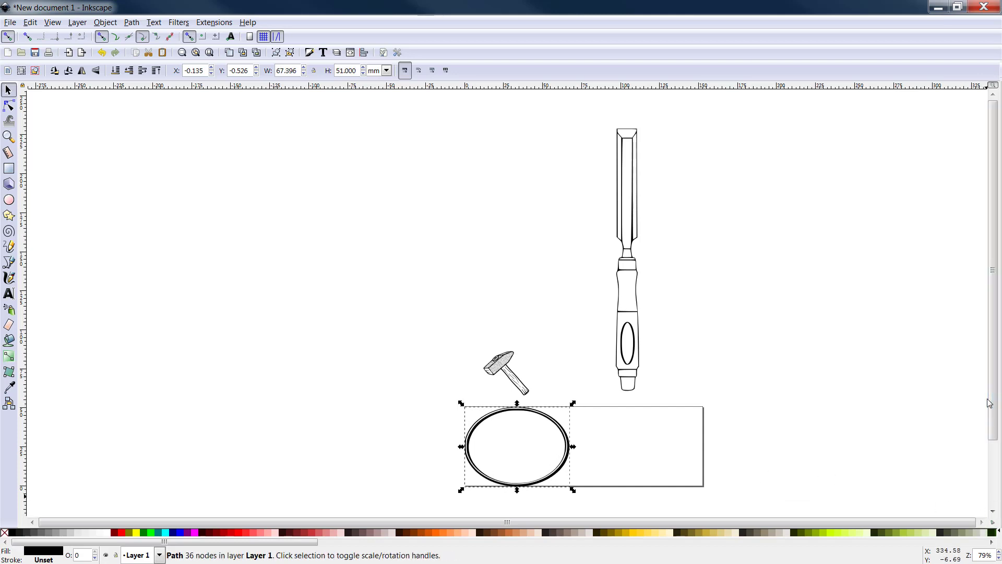
Narrow the ring path to about 58 mm wide, keeping its left edge on the page's left border.
scroll(994, 401, "down", 4)
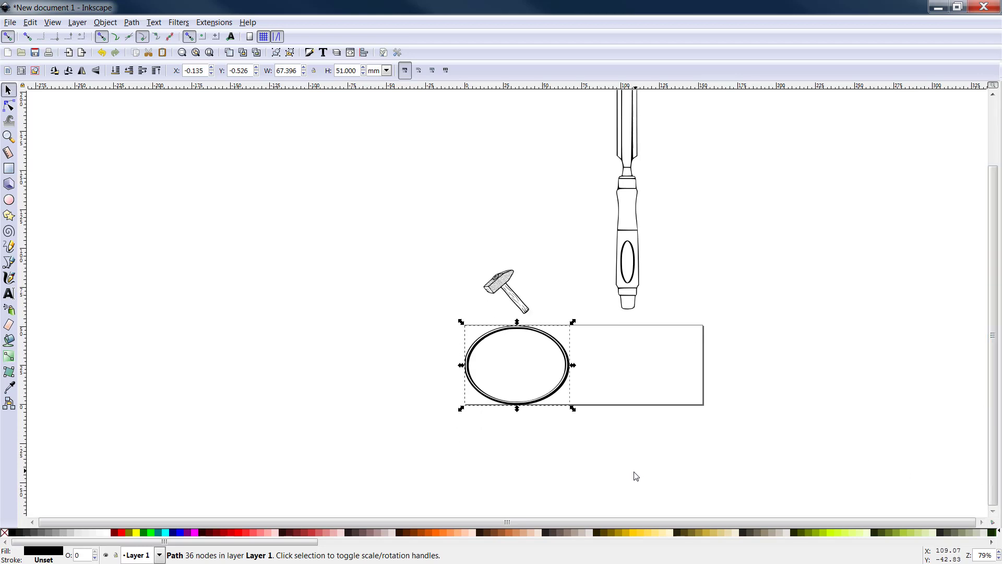
key("plus")
key("plus")
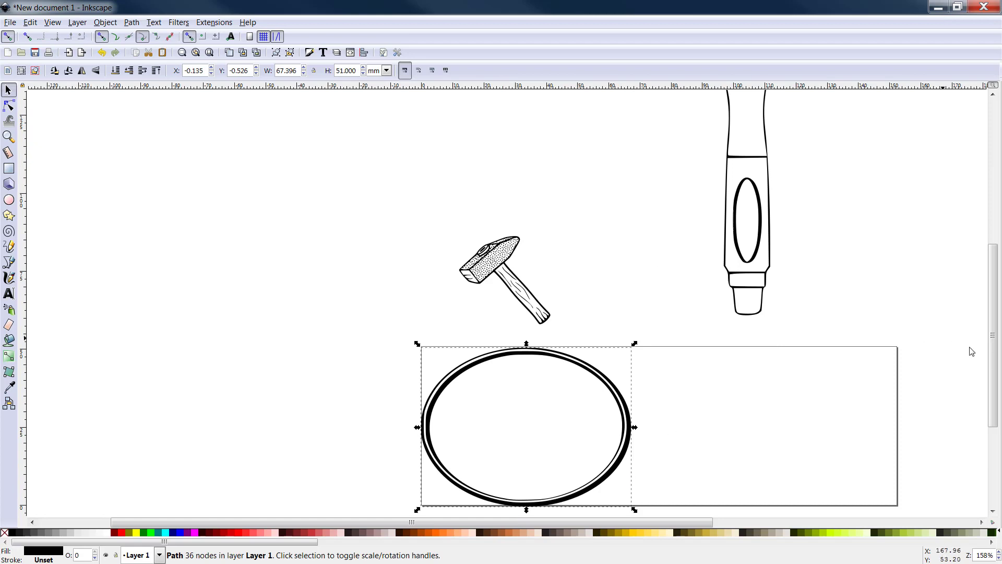
scroll(995, 383, "down", 1)
scroll(996, 384, "down", 5)
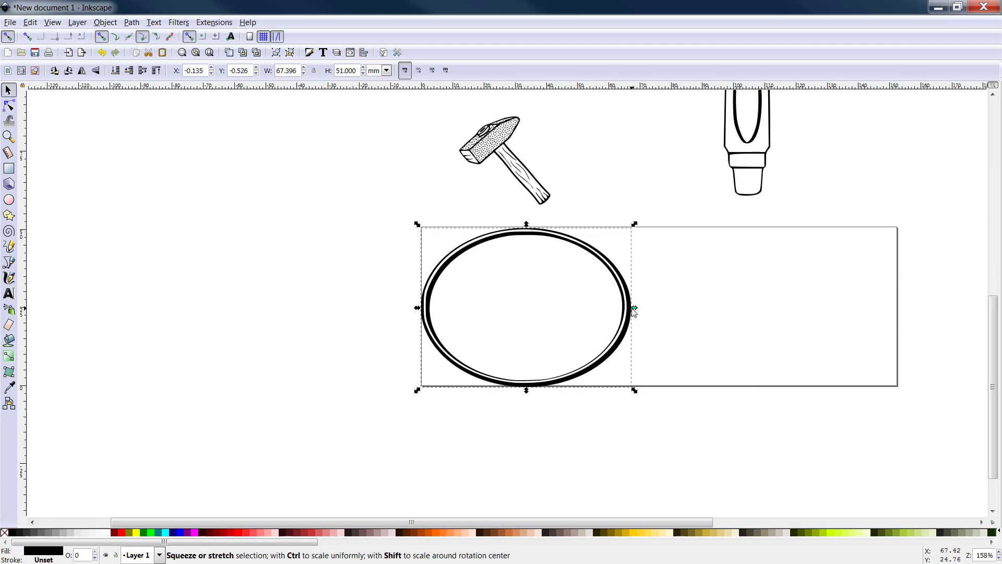
left_click_drag(635, 309, 604, 309)
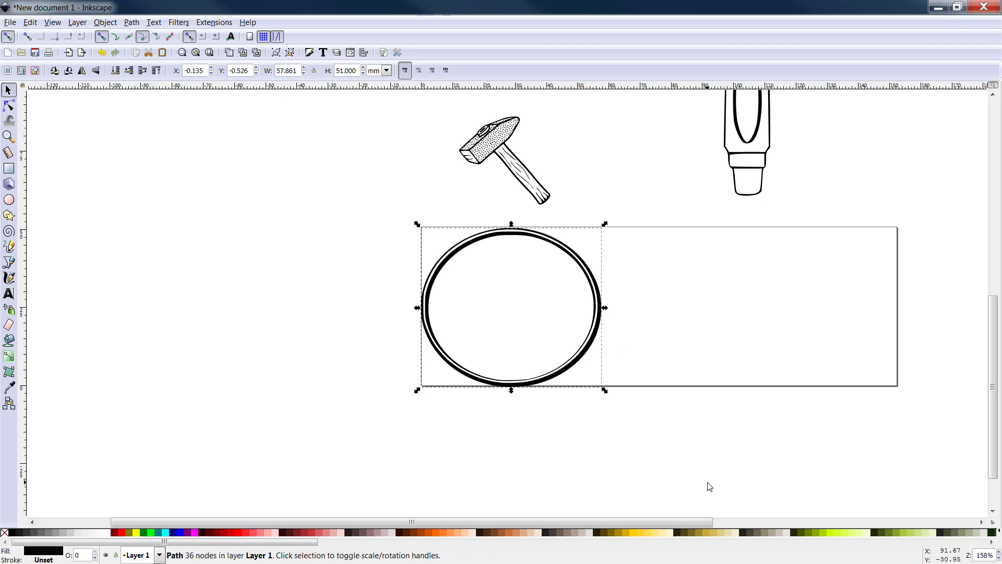
left_click(670, 457)
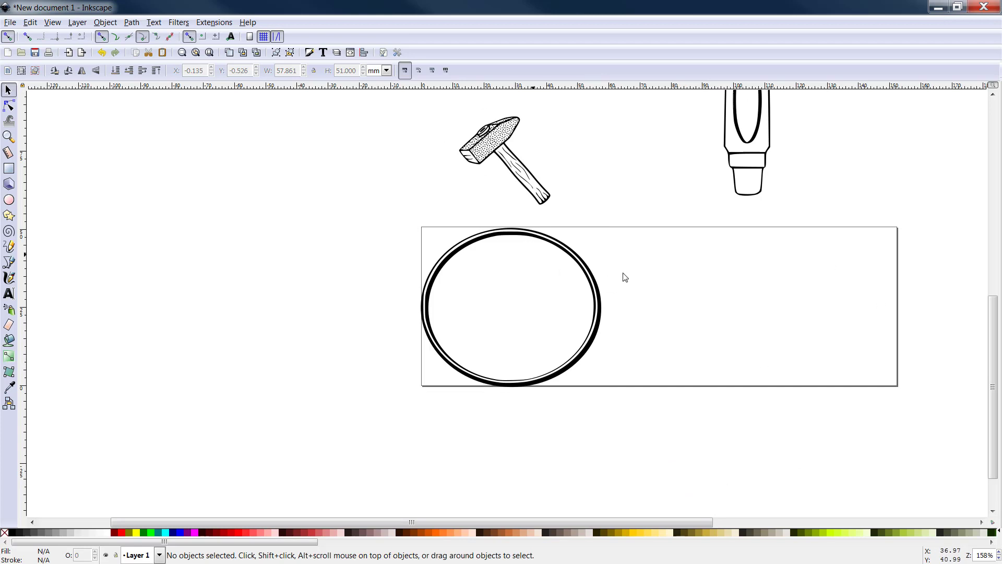
Flip the traced hammer path horizontally.
left_click(485, 149)
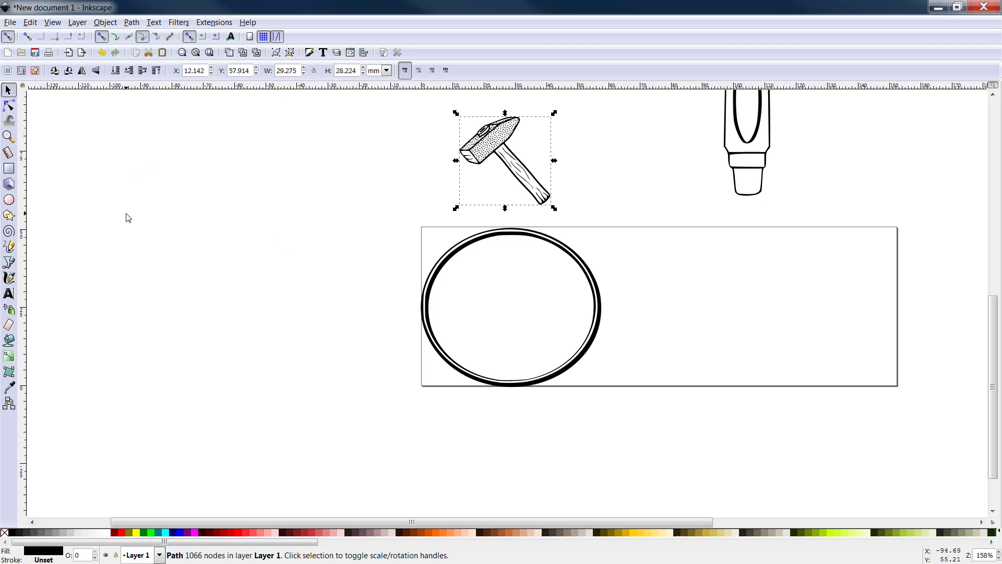
left_click(106, 23)
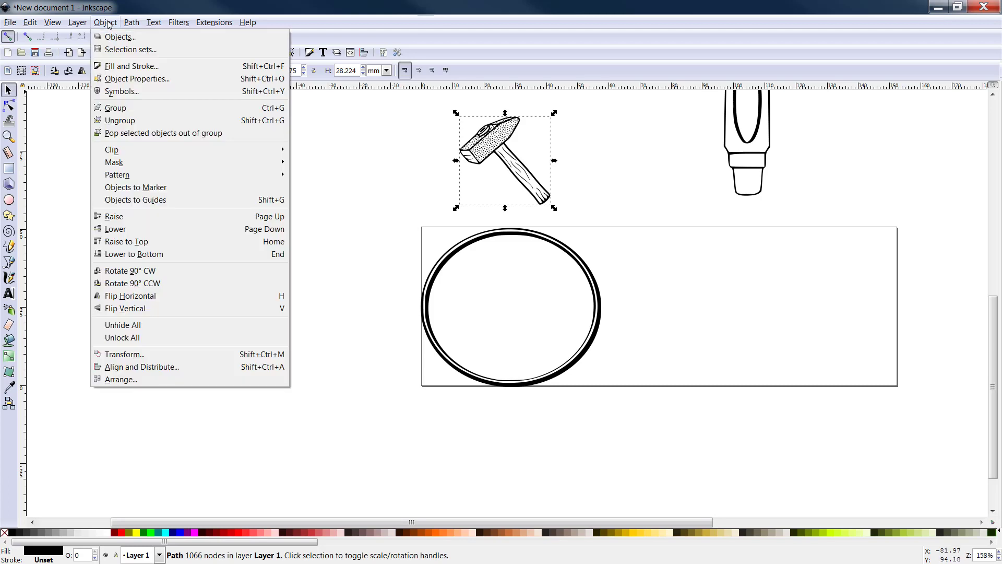
left_click(129, 296)
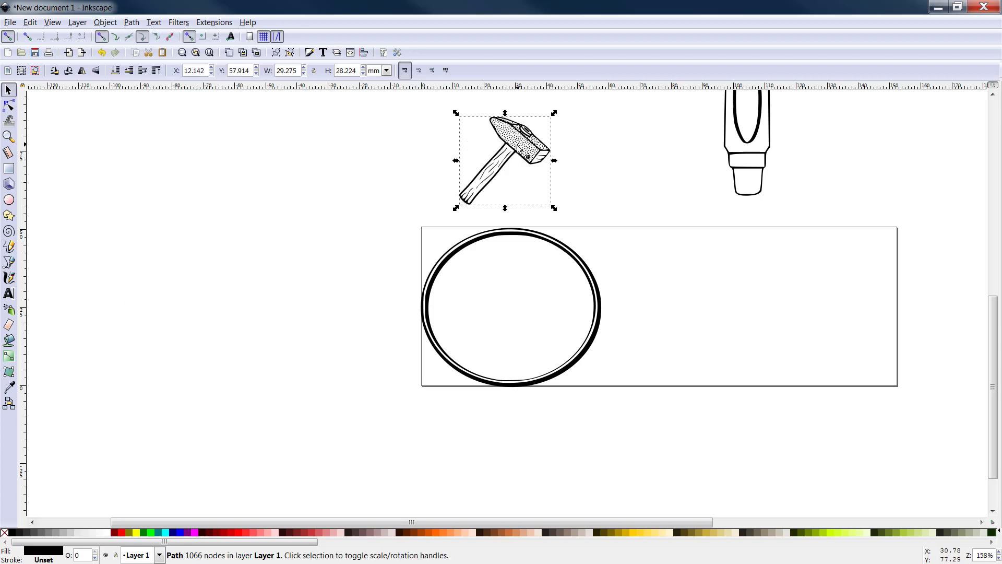
Move the hammer path inside the ring and enlarge it to about 40 × 38 mm.
left_click_drag(520, 151, 515, 318)
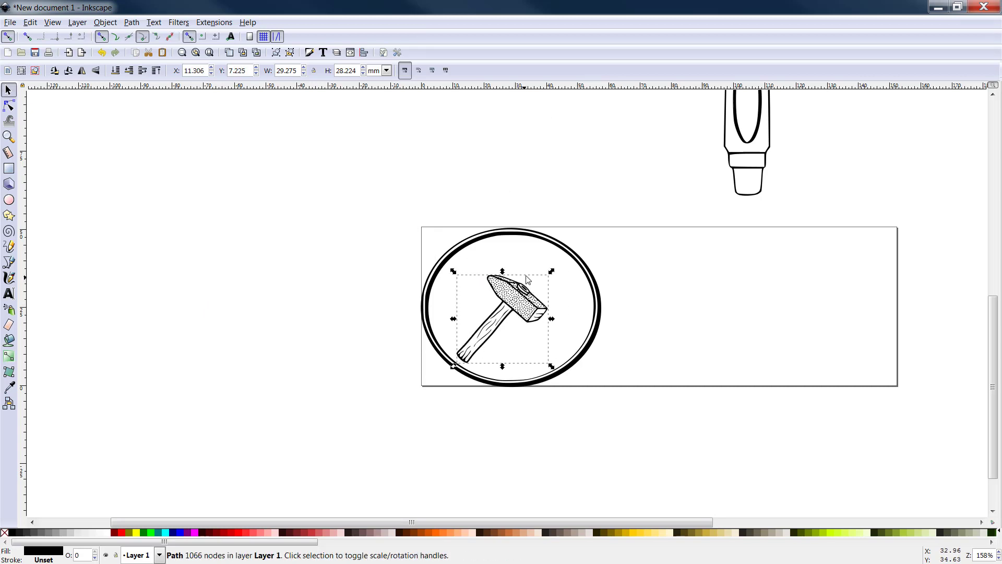
left_click_drag(551, 271, 580, 243)
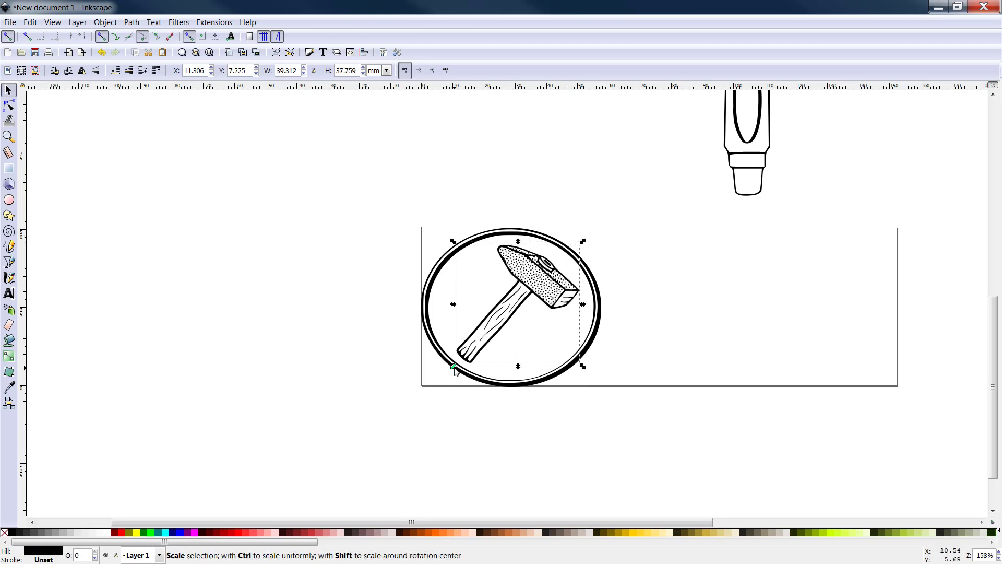
left_click_drag(453, 369, 450, 371)
left_click(516, 347)
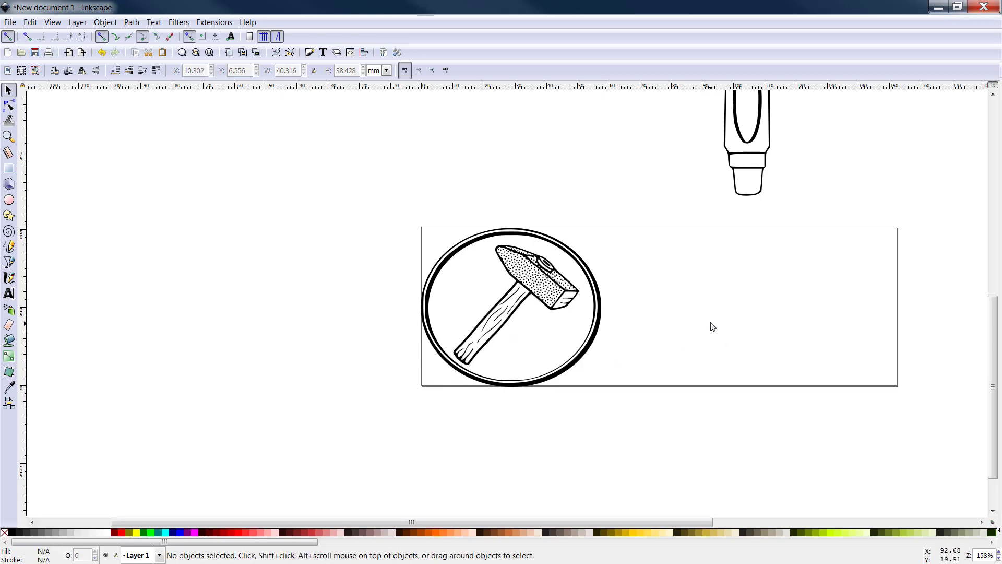
Examine the full length of the chisel path above the page in relation to the ring and hammer.
scroll(713, 327, "down", 3)
scroll(712, 326, "up", 10)
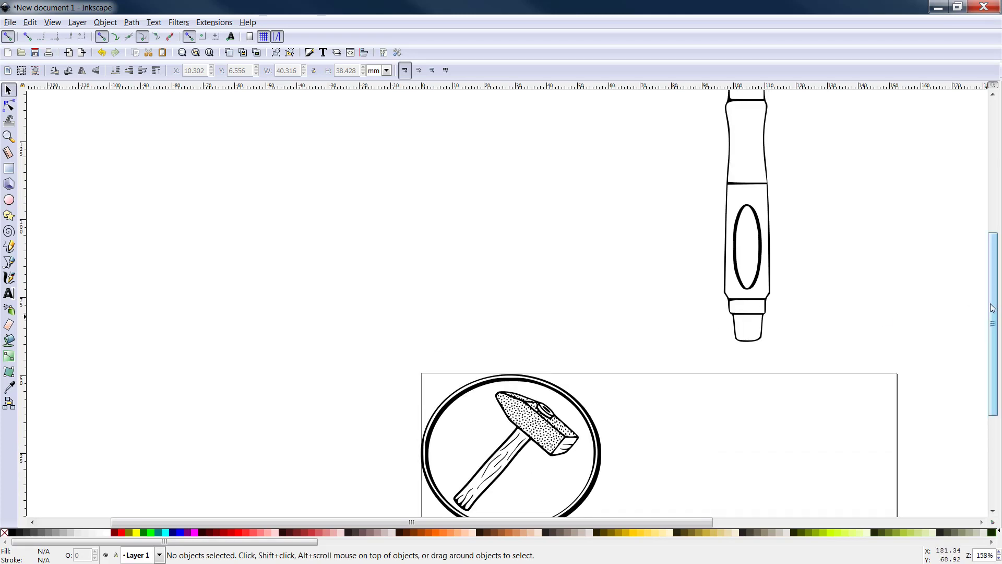
left_click_drag(992, 321, 935, 224)
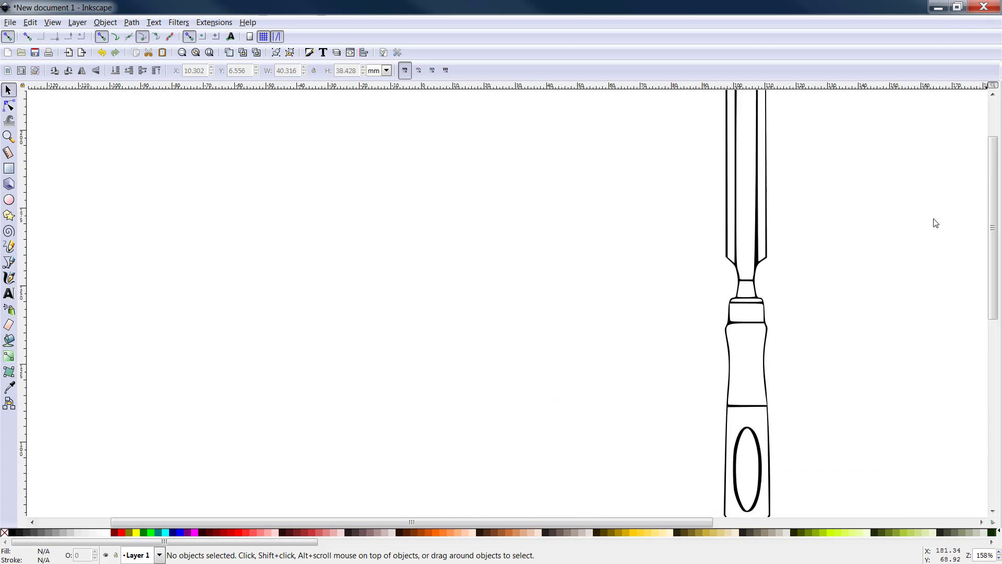
left_click(758, 265)
scroll(771, 284, "down", 5)
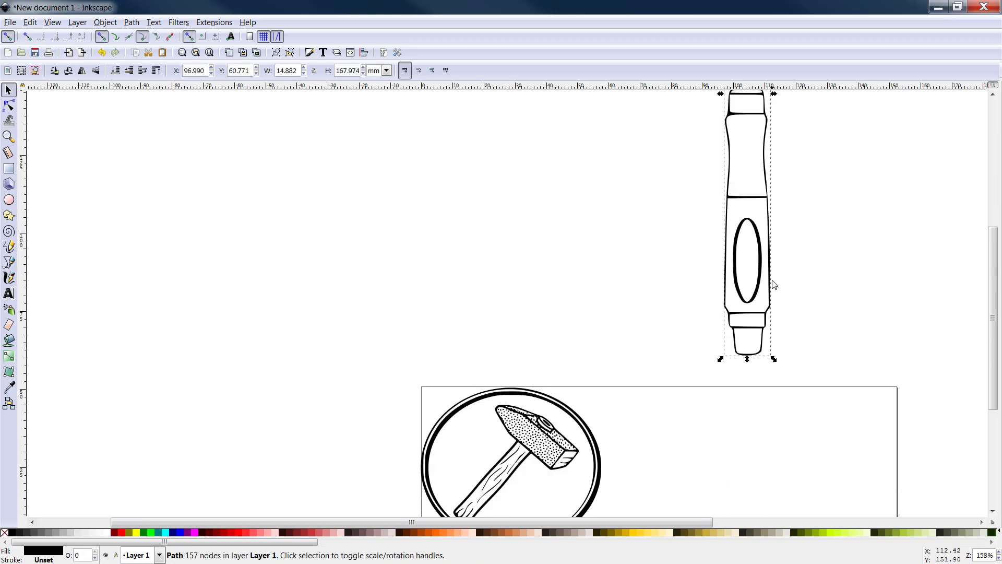
scroll(774, 284, "up", 2)
scroll(774, 285, "up", 12)
scroll(773, 276, "down", 11)
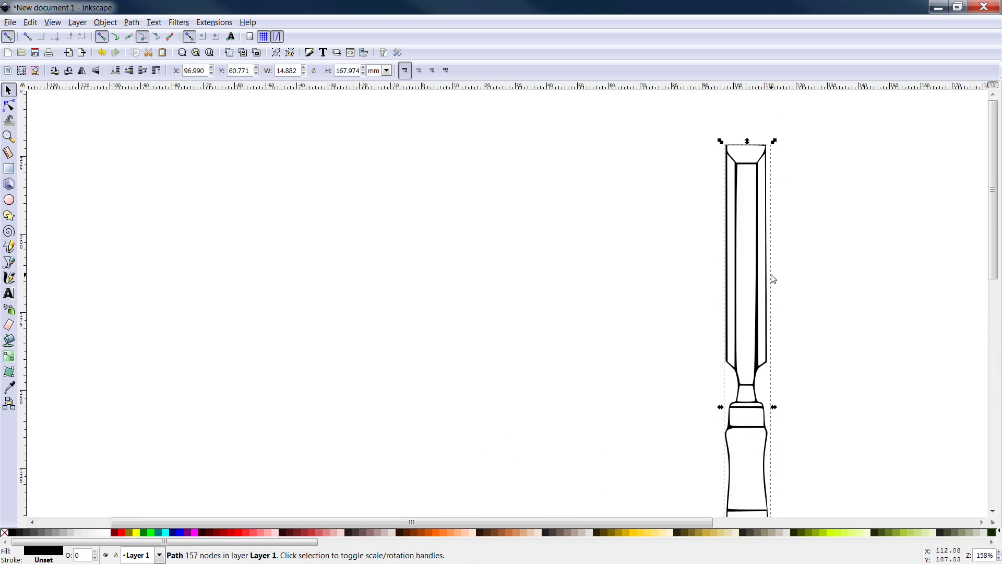
key("minus")
key("minus")
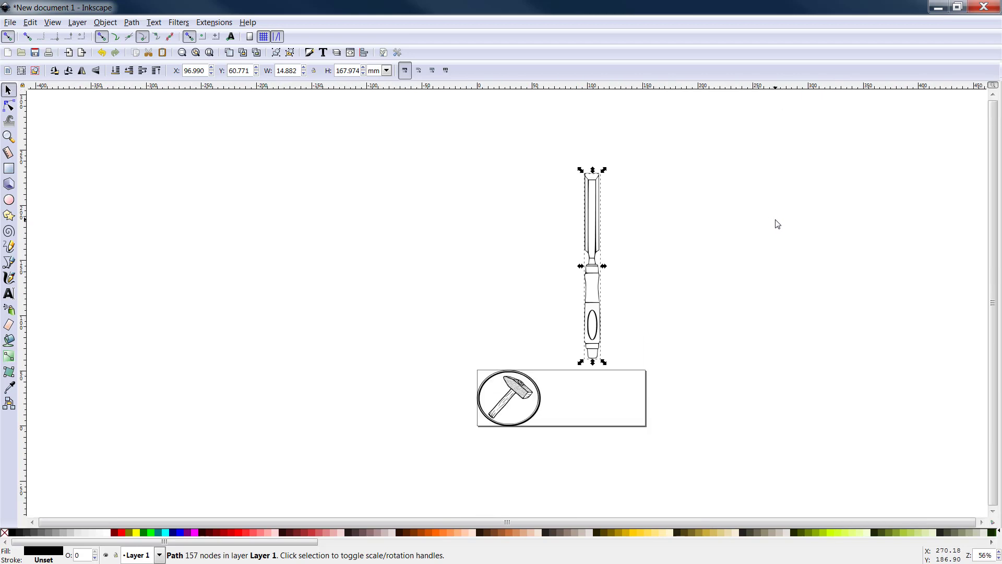
Try to rotate the chisel path slightly, and undo the rotation.
left_click(730, 292)
left_click(598, 273)
left_click(513, 387)
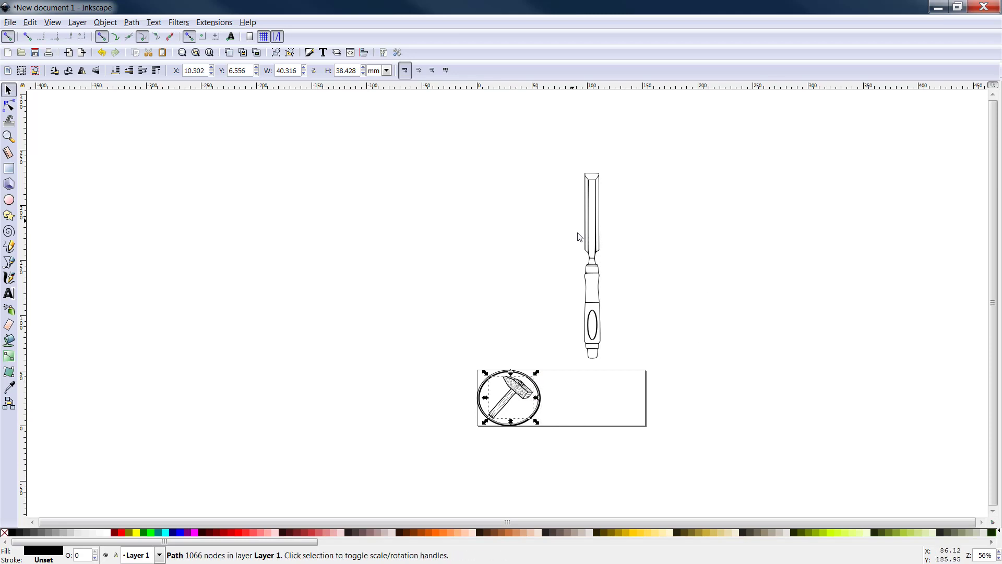
left_click(599, 253)
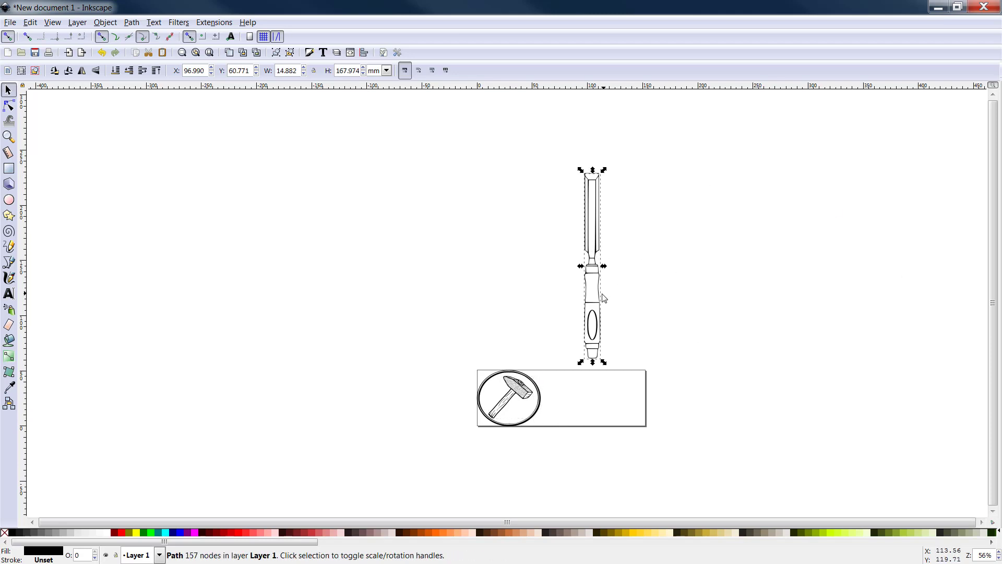
left_click(598, 254)
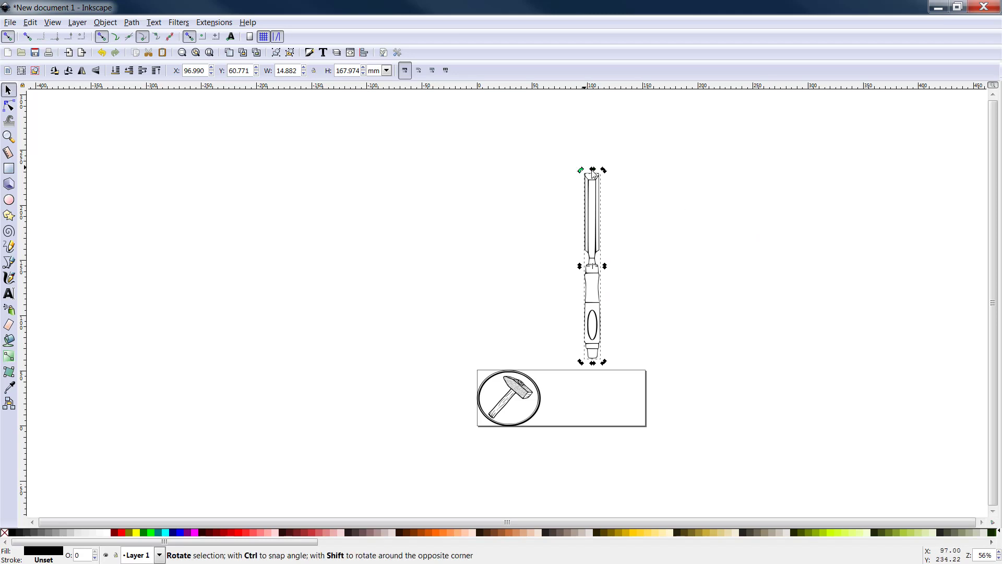
mouse_move(605, 172)
left_mouse_down()
mouse_move(619, 199)
mouse_move(709, 250)
mouse_move(642, 324)
mouse_move(506, 326)
mouse_move(491, 250)
mouse_move(605, 190)
left_mouse_up()
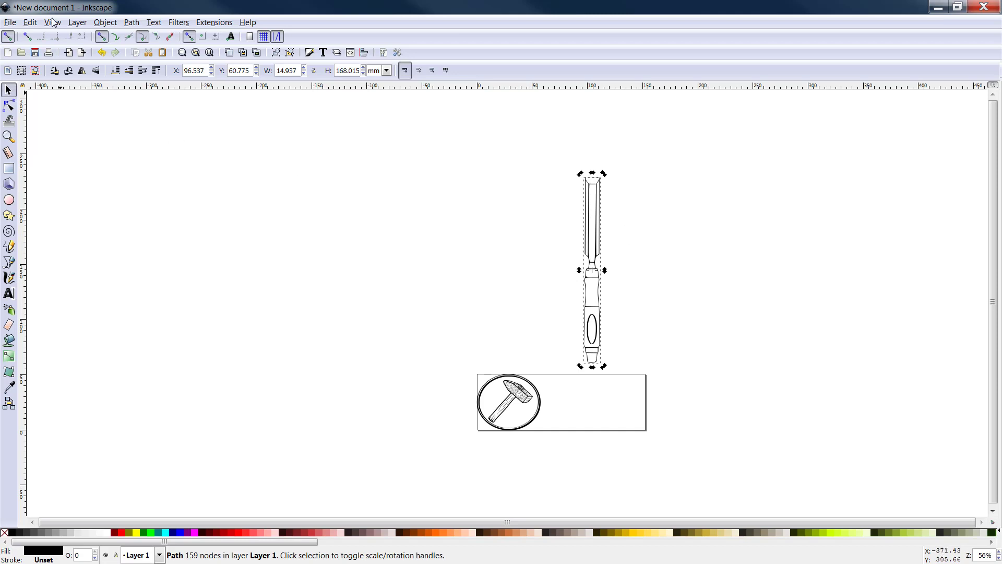
left_click(30, 23)
left_click(42, 37)
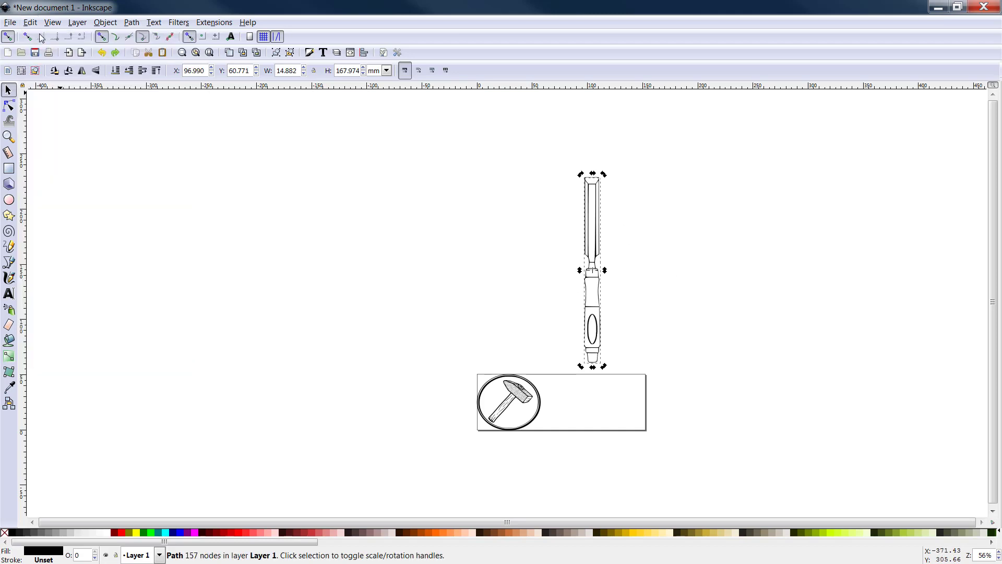
left_click(630, 285)
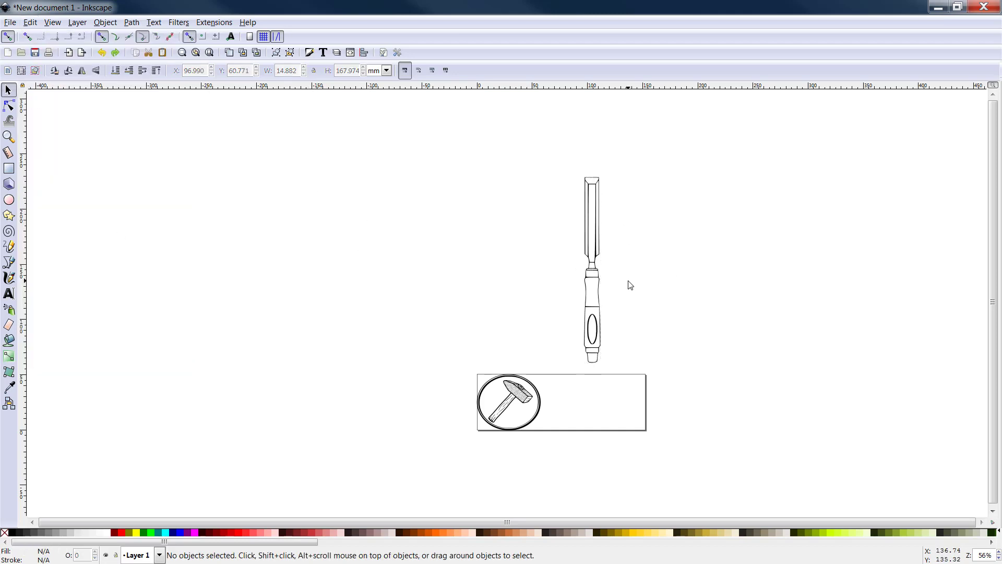
Shrink the chisel path to about 11 × 61 mm and move it over the hammer in the ring.
left_click(588, 208)
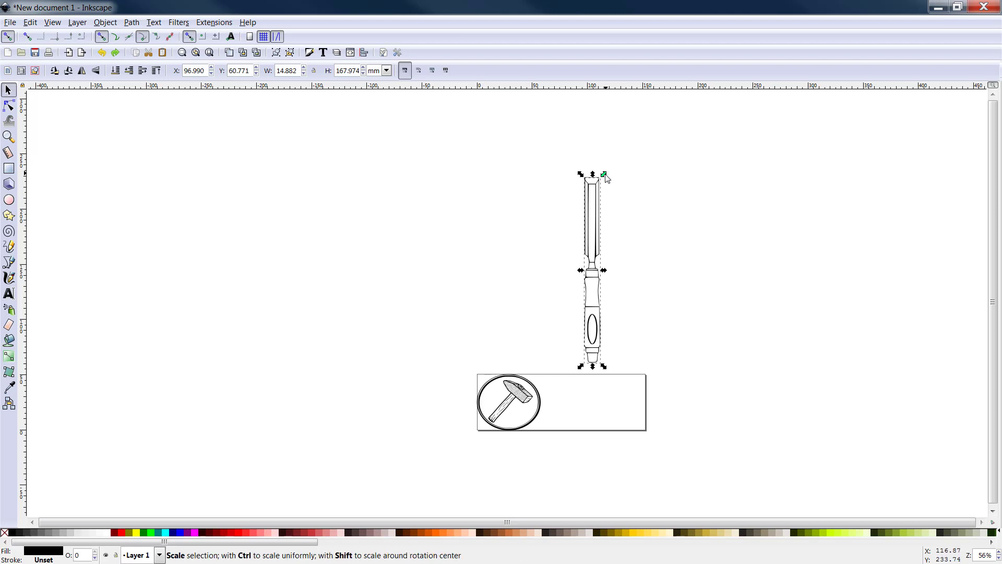
left_click_drag(606, 178, 600, 293)
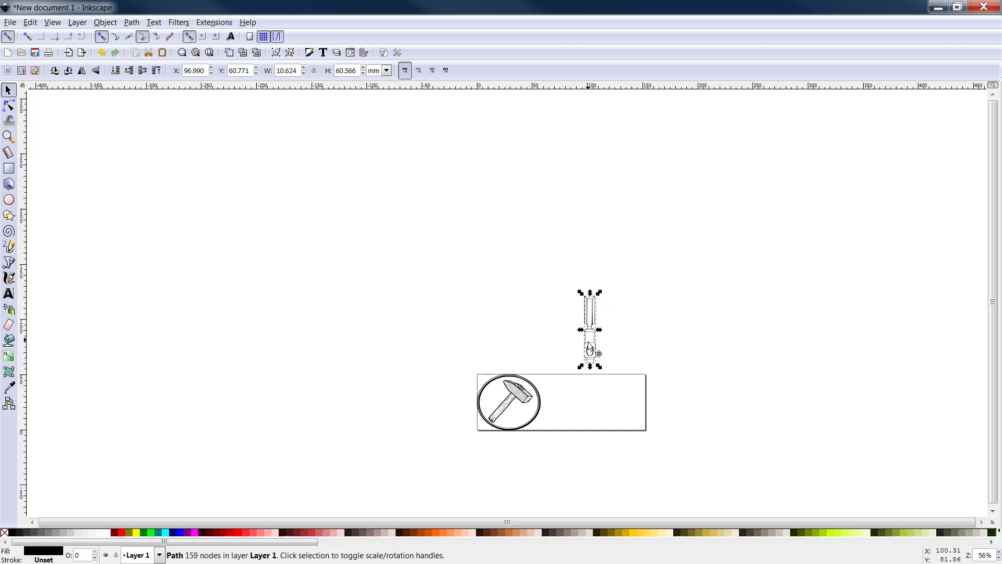
left_click_drag(588, 348, 532, 416)
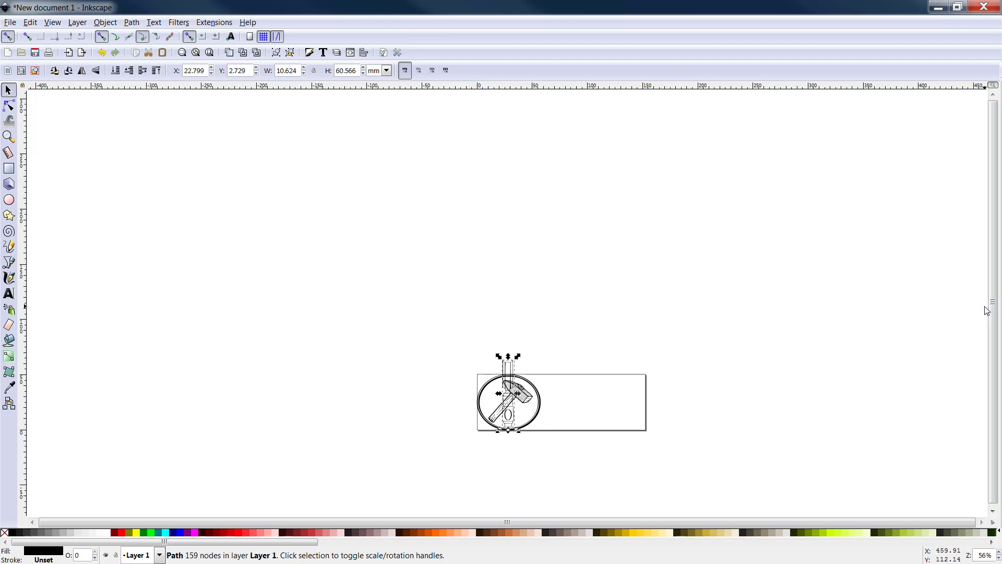
Reduce the chisel path to about 5.5 × 42 mm so its full length fits within the ring.
key("plus")
key("plus")
left_click_drag(996, 302, 992, 426)
key("plus")
key("plus")
scroll(998, 319, "down", 2)
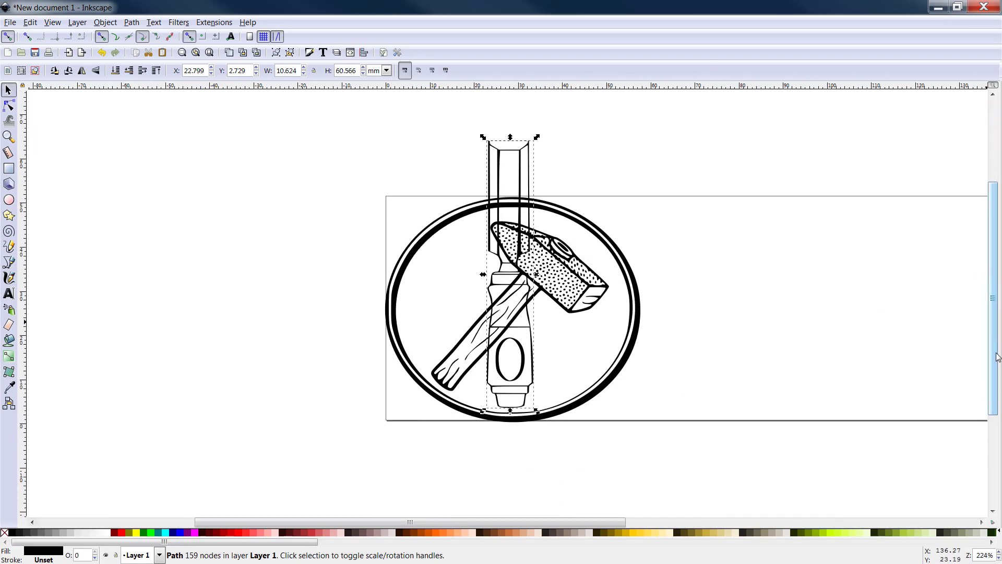
key("plus")
key("minus")
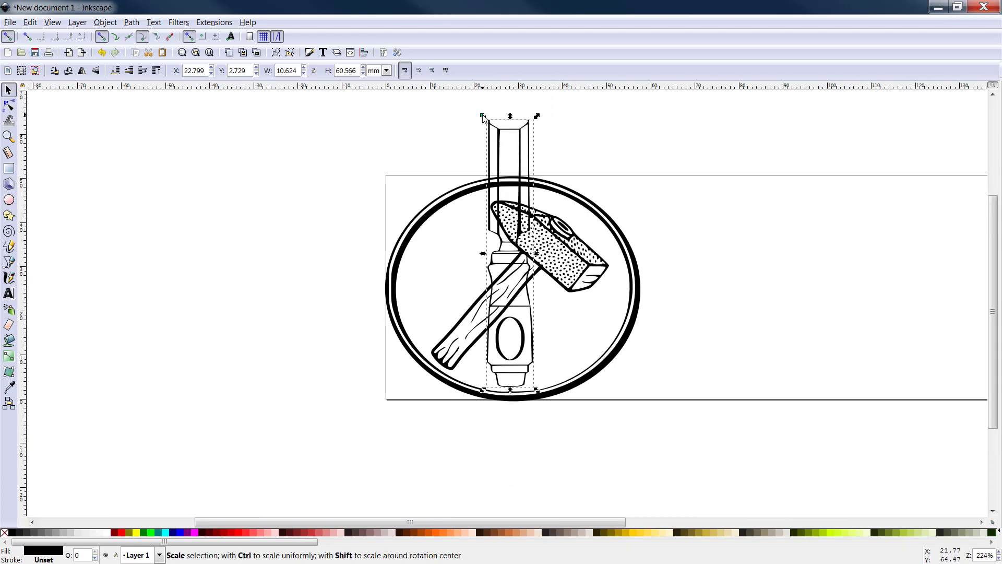
left_click_drag(482, 117, 495, 198)
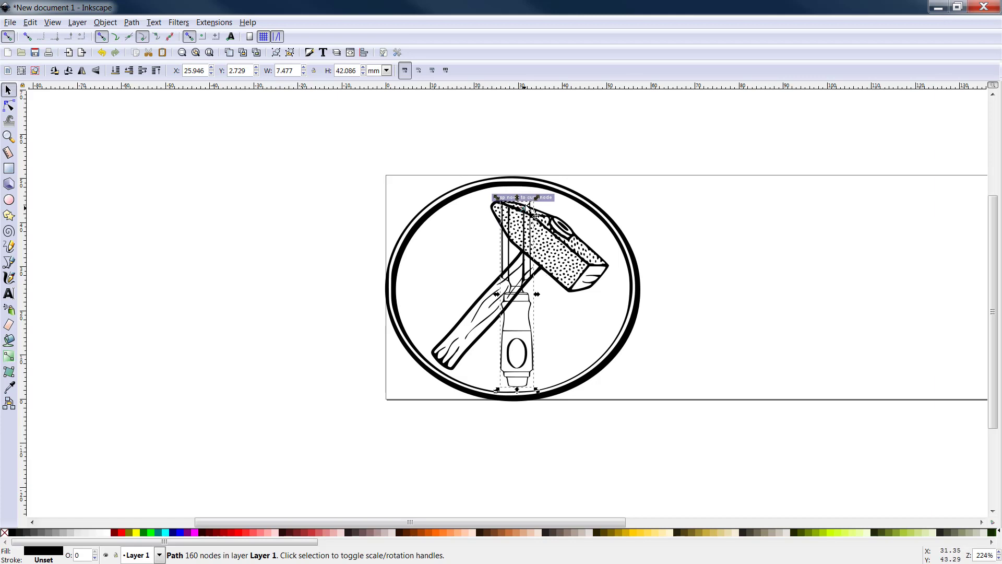
mouse_move(537, 198)
left_mouse_down()
mouse_move(525, 196)
mouse_move(528, 186)
mouse_move(527, 196)
left_mouse_up()
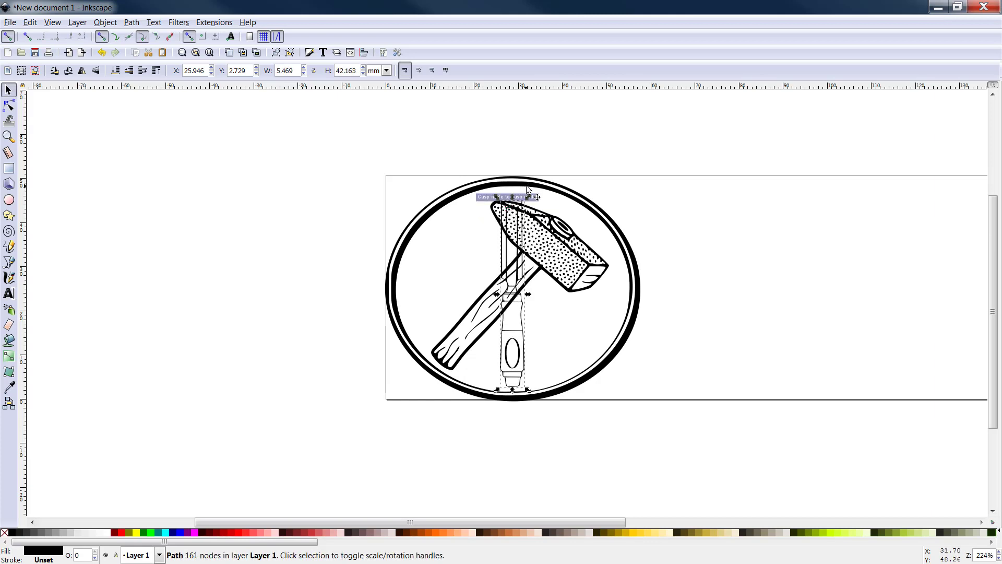
Rotate the chisel path about 45° counterclockwise so it crosses the hammer handle, with the blade pointing to the upper left.
left_click(519, 237)
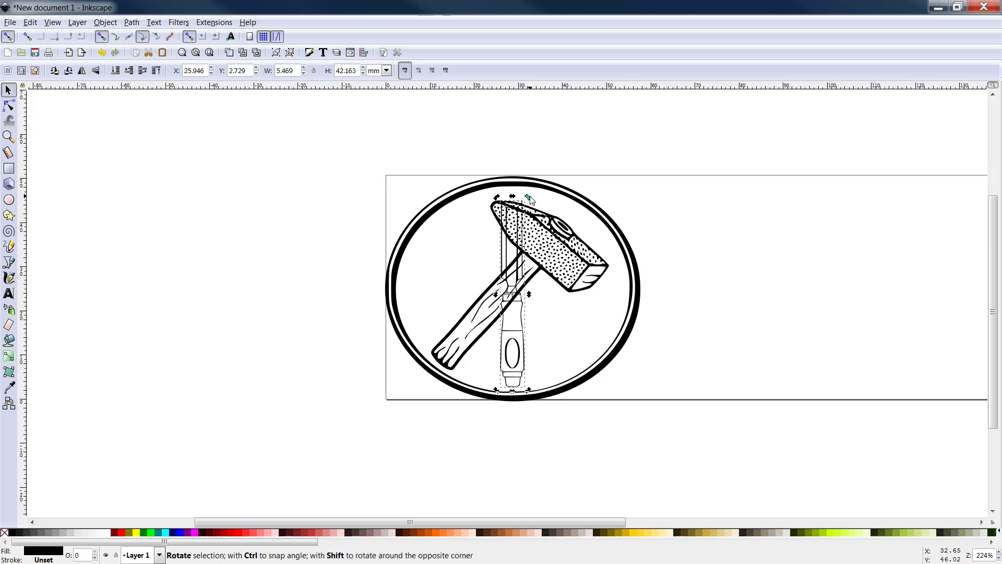
left_click_drag(528, 197, 447, 205)
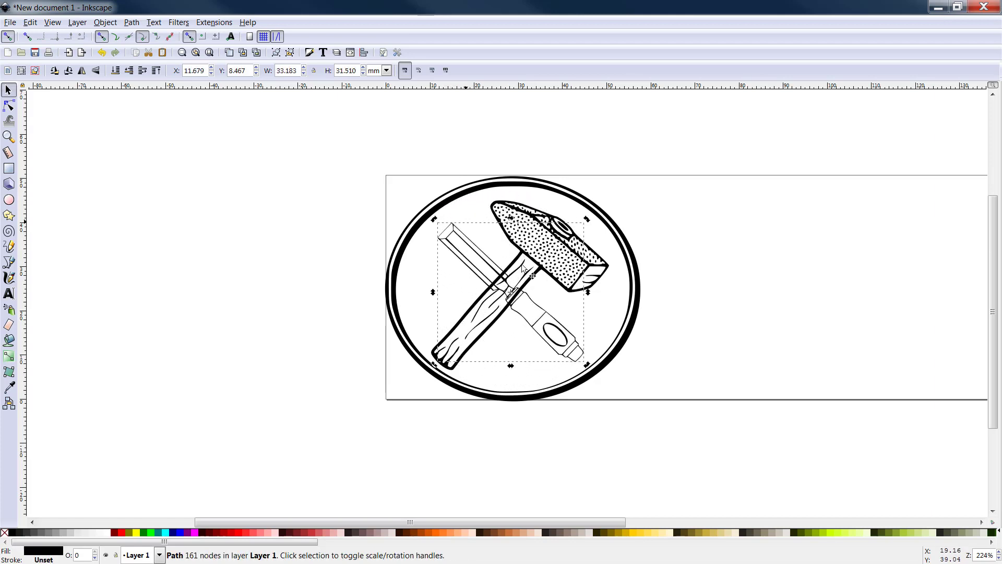
left_click(516, 351)
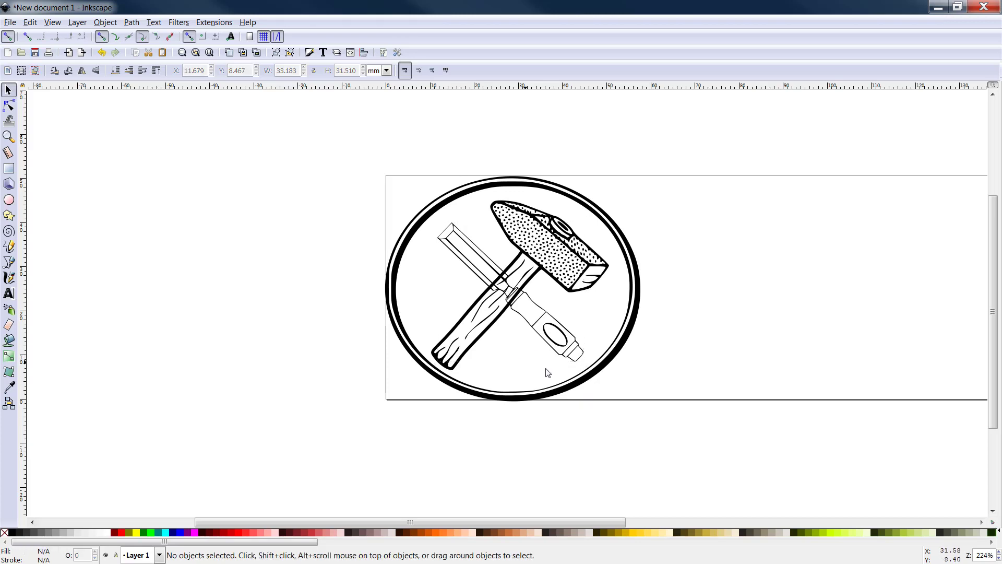
Enlarge the rotated chisel path to about 35.5 × 33.7 mm and shift it up and left inside the ring.
left_click(543, 321)
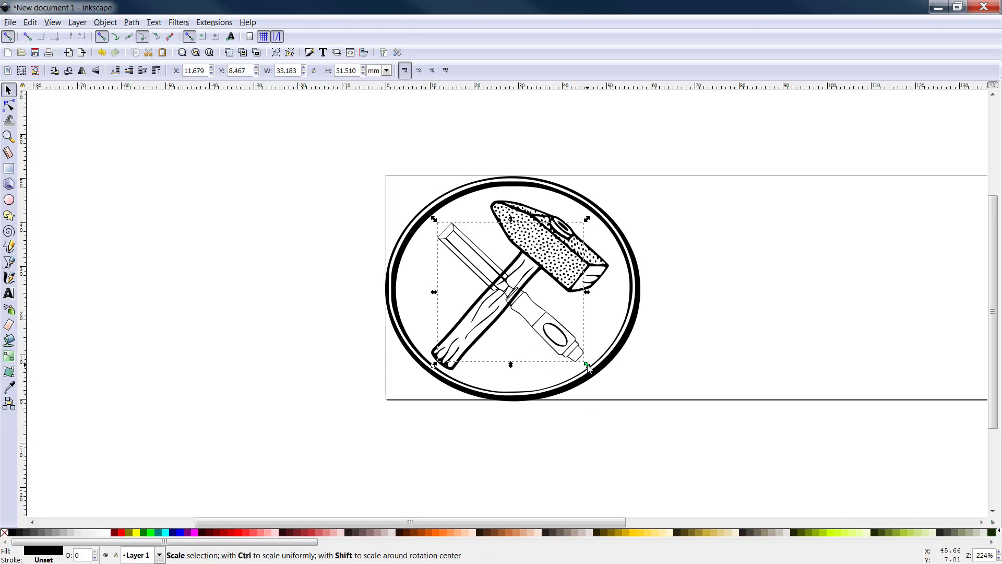
left_click_drag(587, 365, 595, 373)
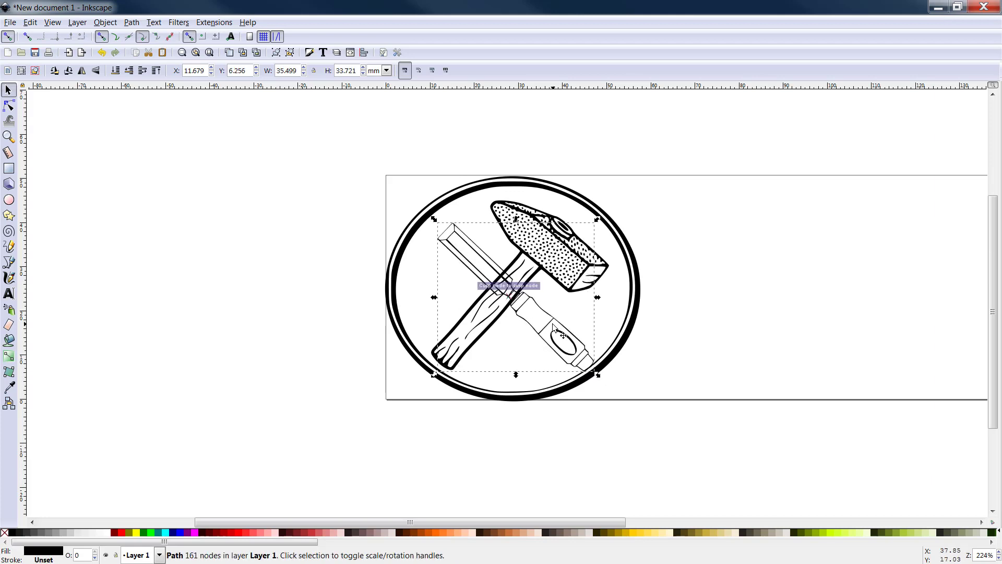
left_click_drag(553, 326, 540, 314)
left_click(832, 306)
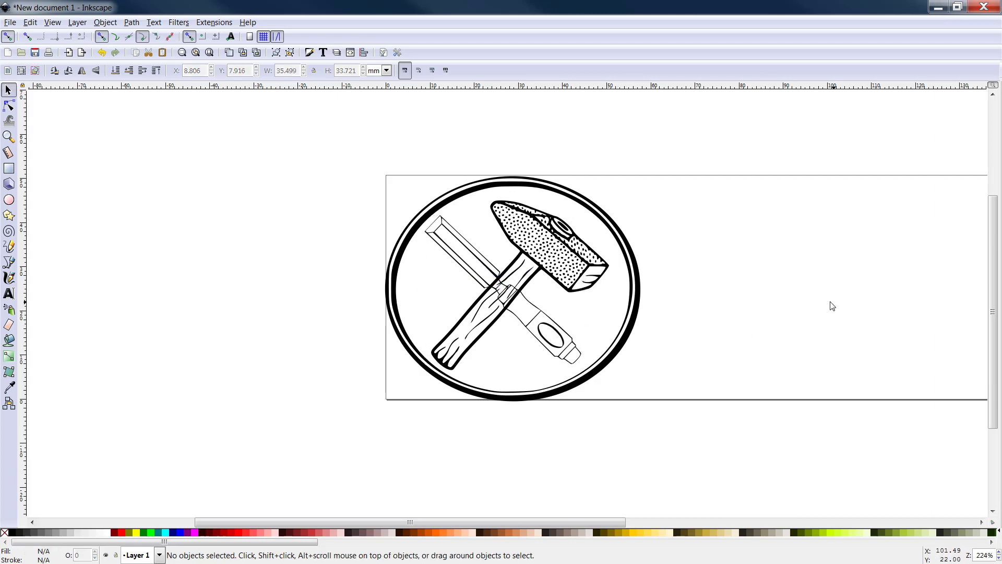
Start a new text object in the empty part of the page, to the right of the ring.
scroll(781, 297, "down", 4)
scroll(782, 303, "up", 4)
left_click_drag(577, 521, 652, 516)
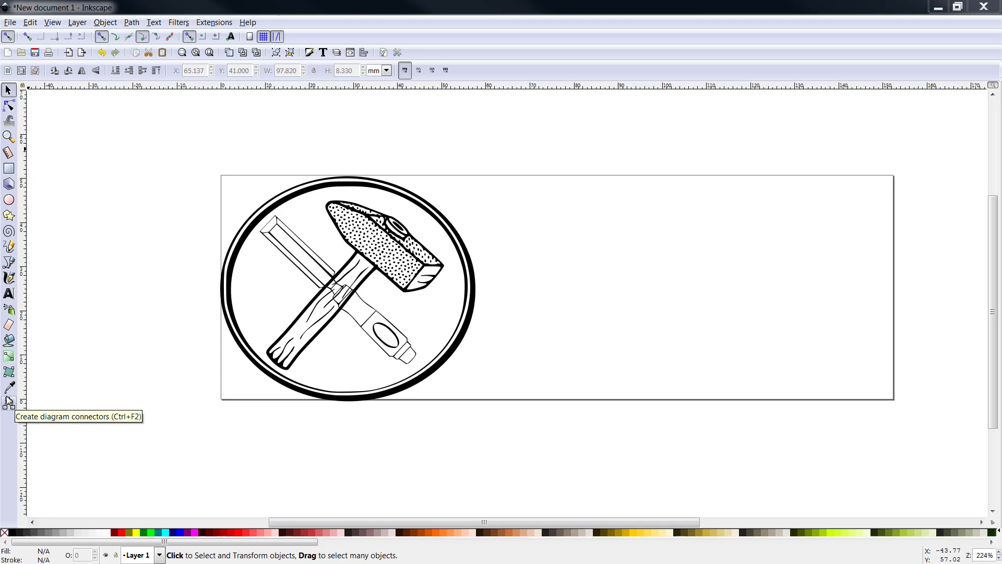
left_click(9, 294)
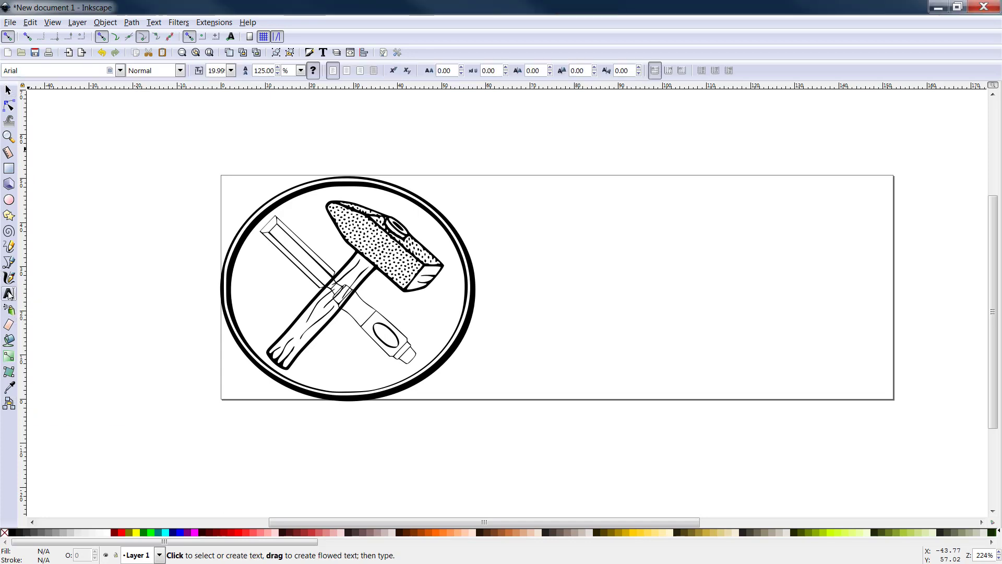
left_click(519, 241)
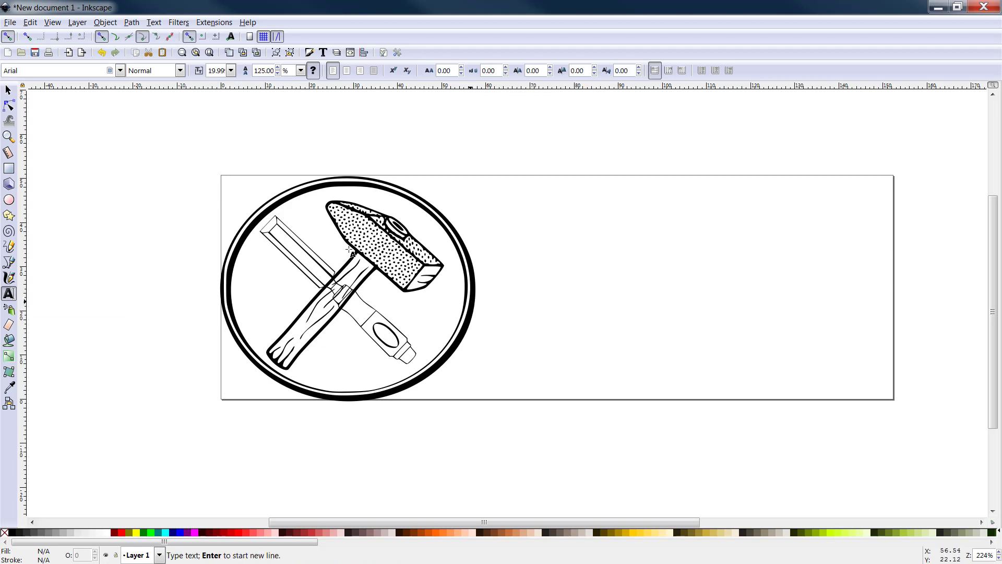
Try to set the font for the new text to Lucida Calligraphy in the Text and Font dialog.
left_click(154, 23)
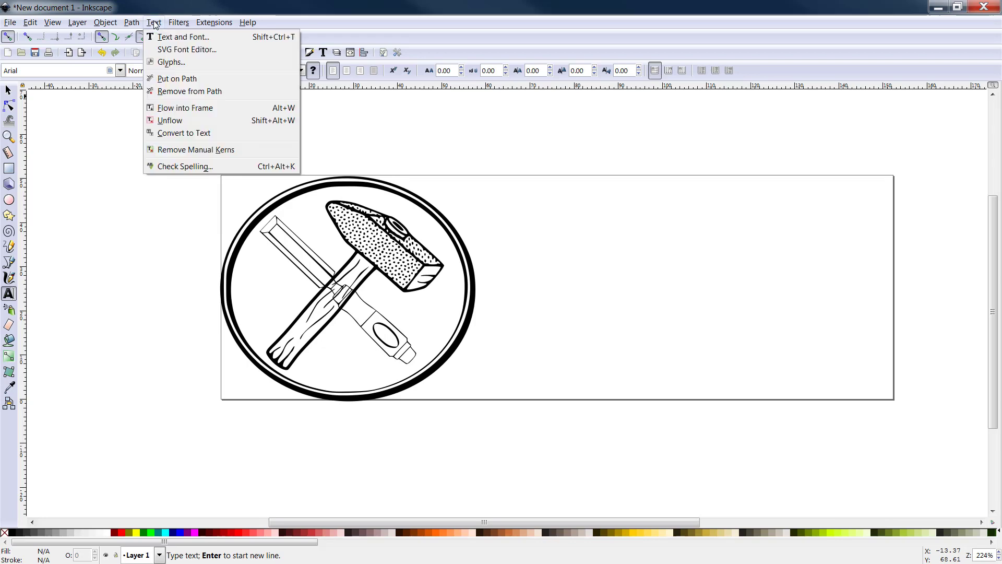
left_click(183, 37)
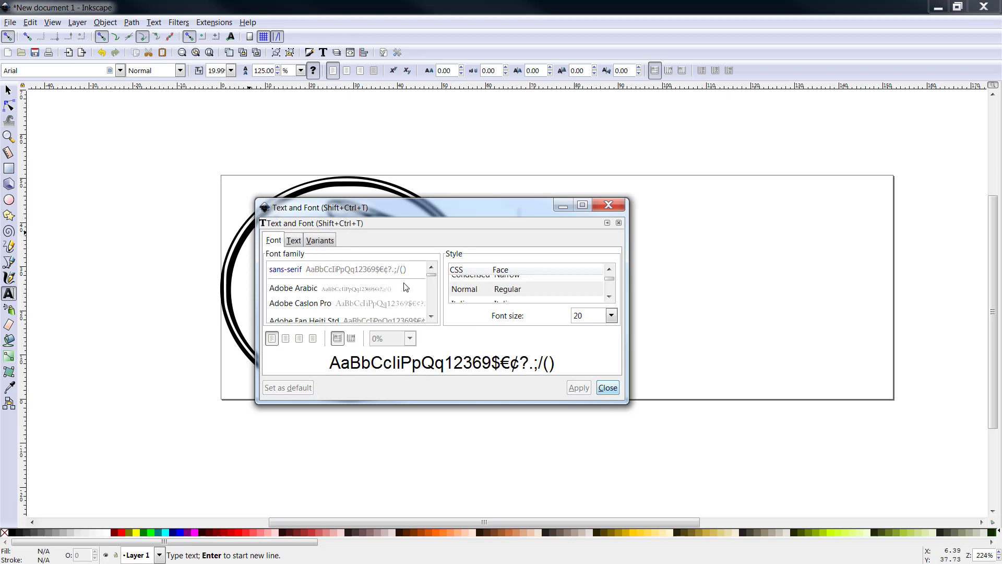
left_click_drag(432, 274, 431, 298)
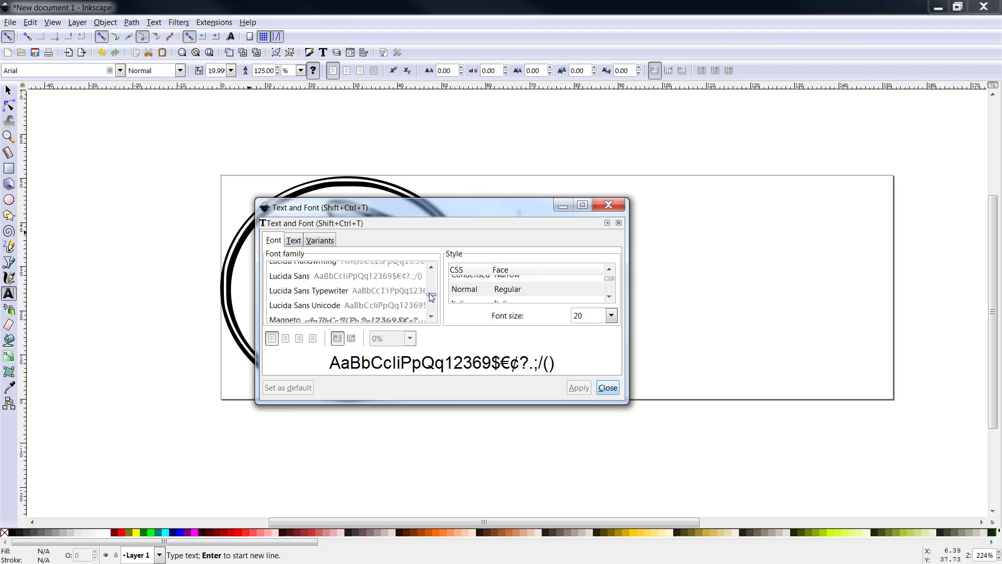
left_click(431, 269)
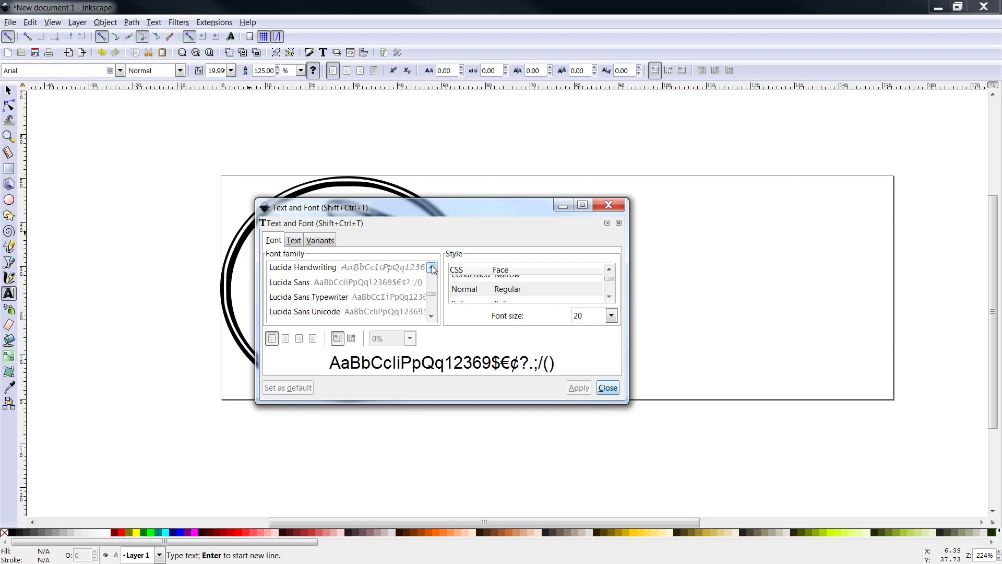
left_click(431, 269)
left_click(433, 270)
left_click(432, 269)
left_click(432, 269)
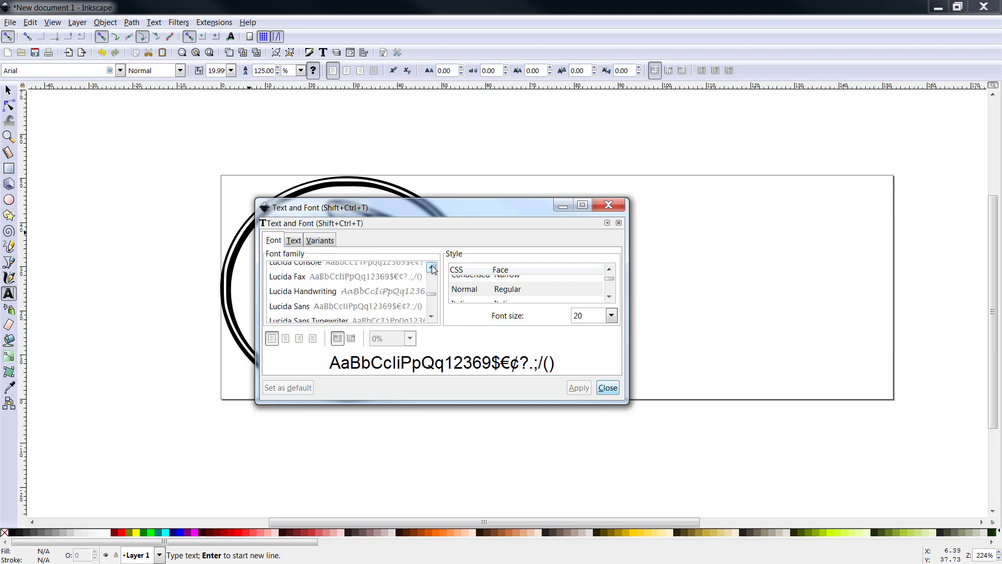
left_click(432, 269)
left_click(432, 269)
left_click(299, 277)
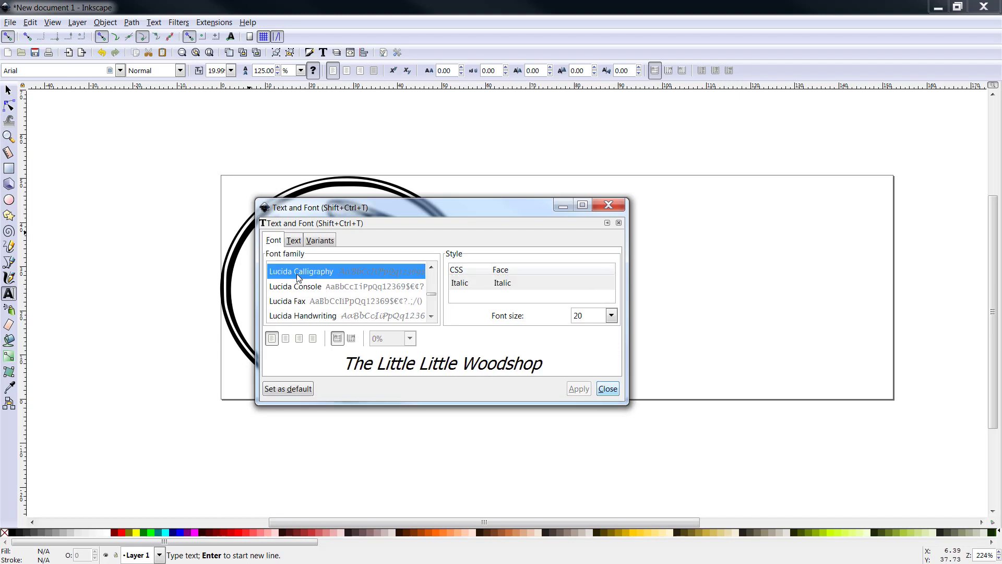
left_click(608, 389)
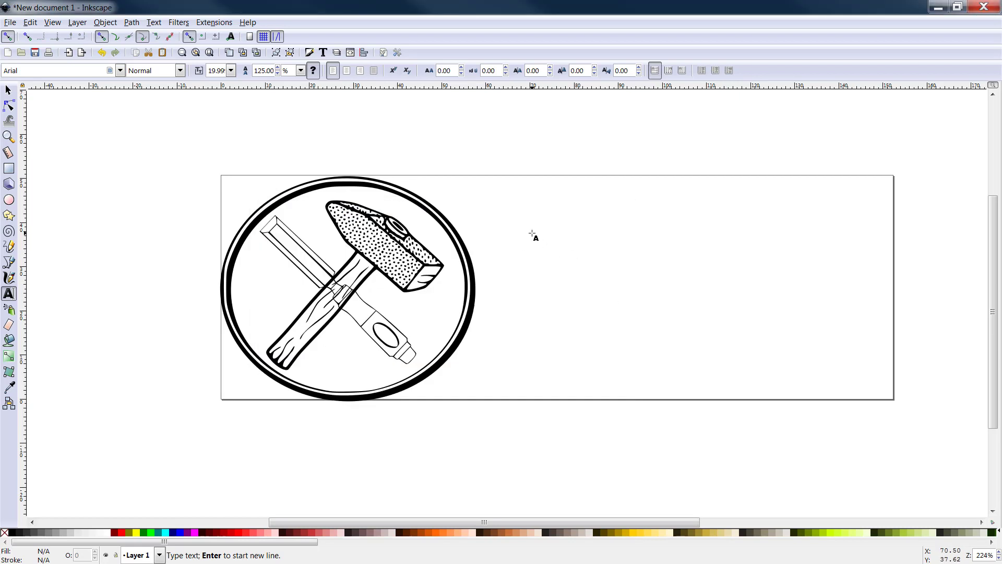
Enter the text "The Little Little Woodshop" beside the ring and apply the Lucida Calligraphy font to it.
type("The Little Little Woodshop")
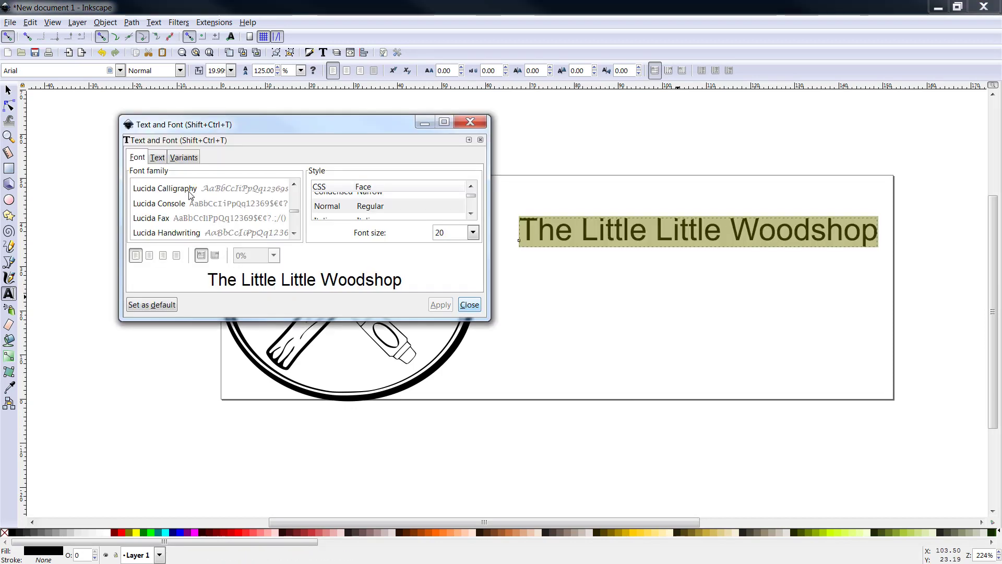
left_click(188, 191)
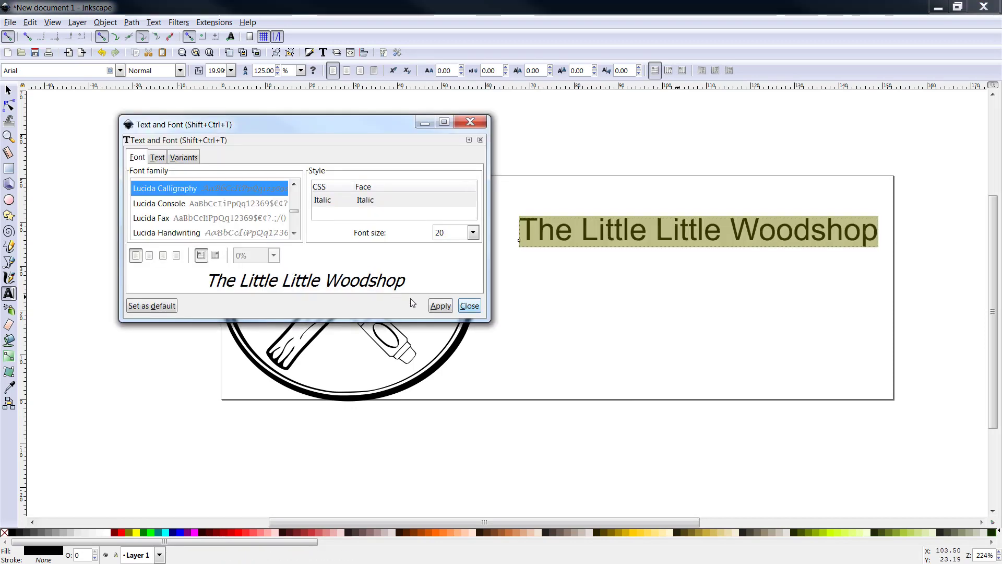
left_click(440, 305)
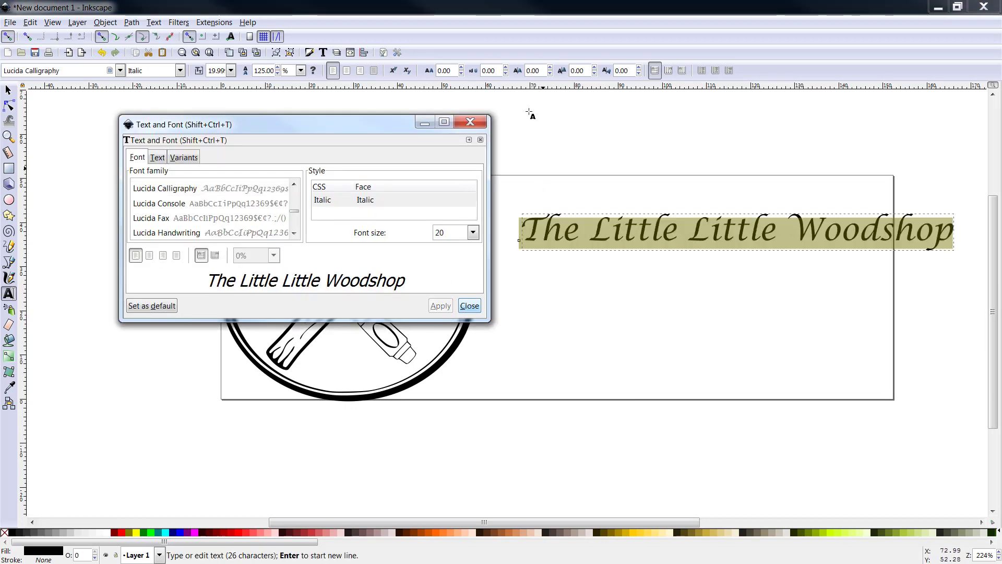
left_click(472, 122)
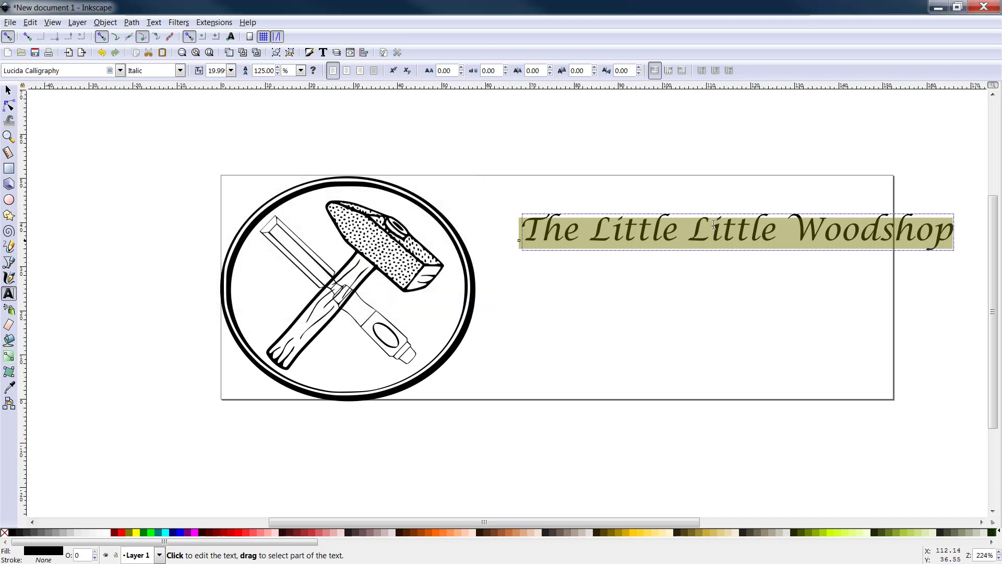
left_click(797, 309)
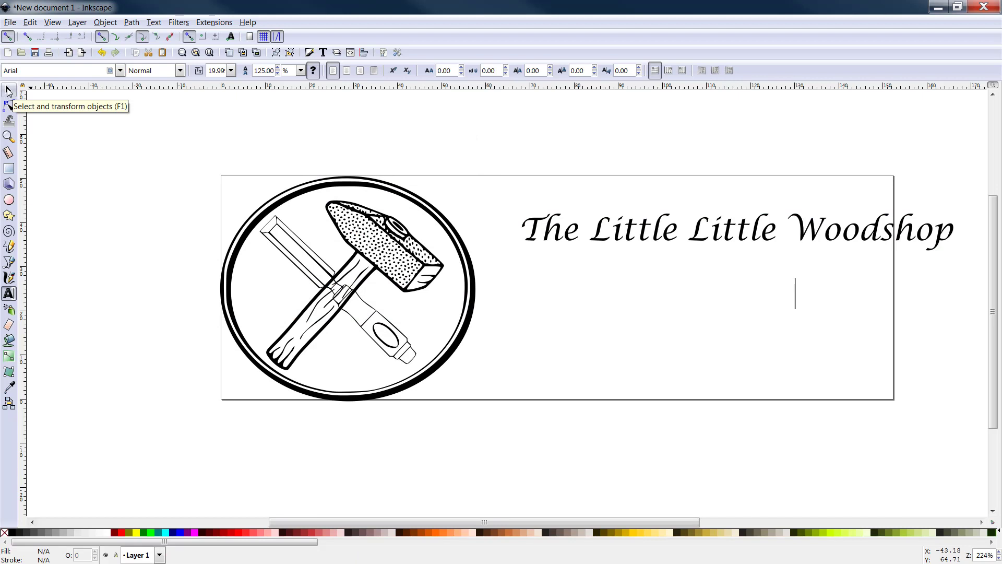
Move the title up and left next to the ring and resize it to about 88.6 × 20.5 mm.
left_click(9, 91)
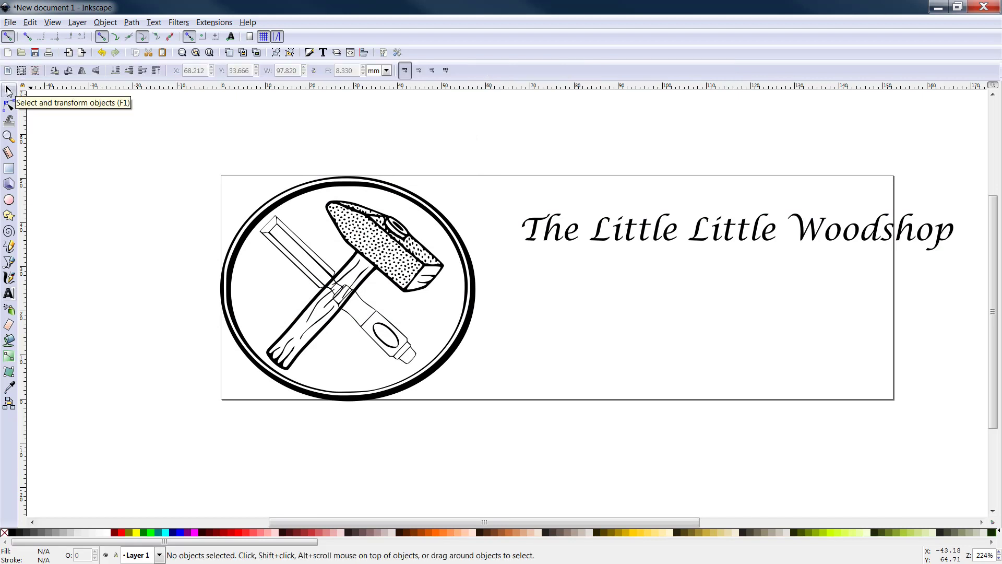
left_click(819, 234)
left_click_drag(819, 233, 769, 225)
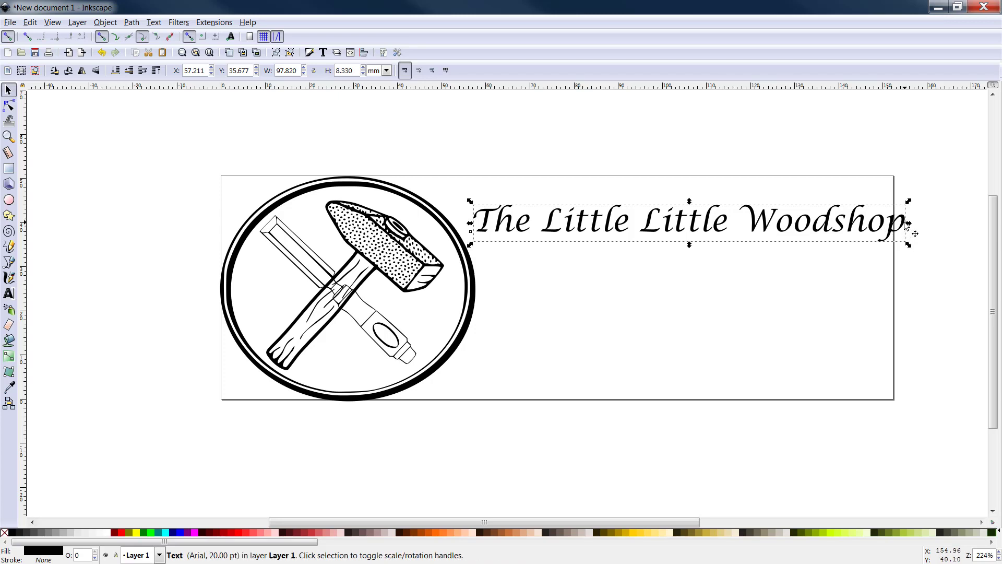
left_click_drag(909, 225, 867, 225)
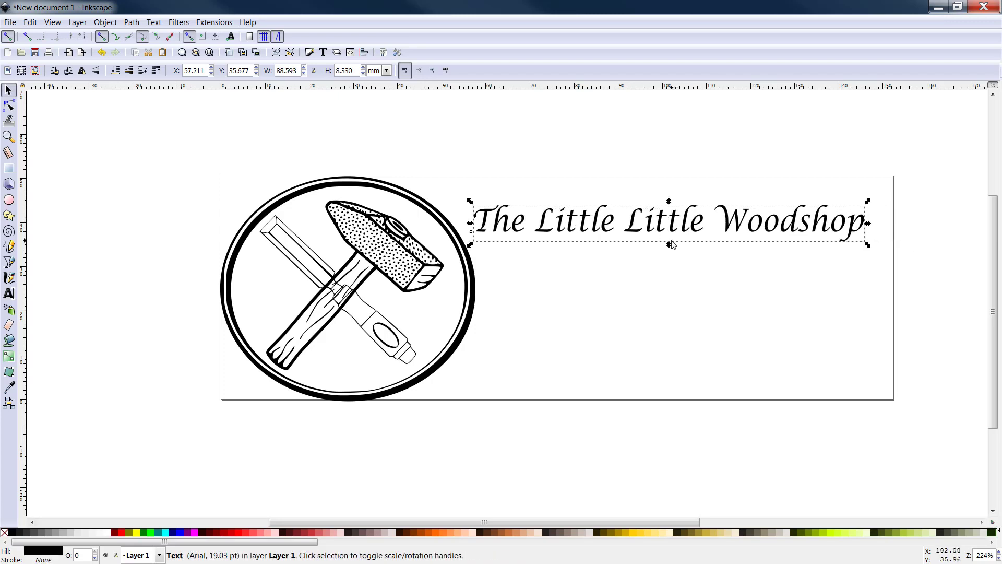
left_click_drag(673, 246, 671, 299)
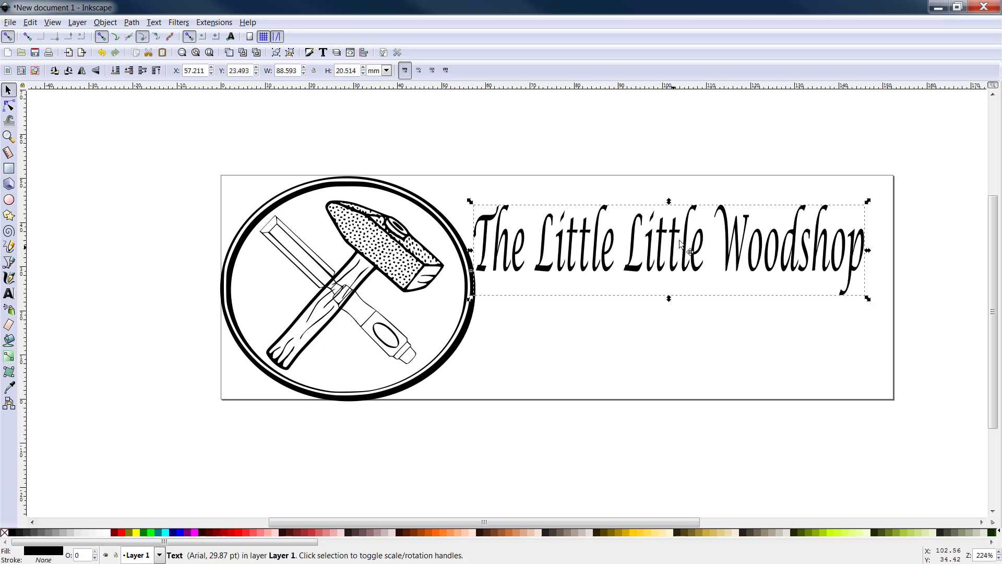
Shift the title slightly right and down, and widen it to about 91.7 mm to fill the space beside the ring.
left_click_drag(680, 241, 691, 254)
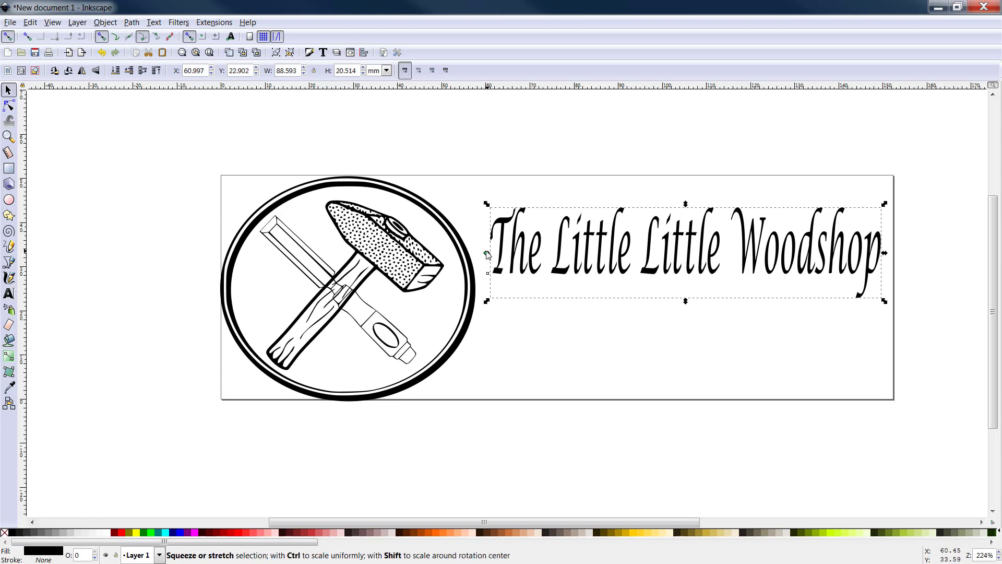
left_click_drag(486, 254, 479, 254)
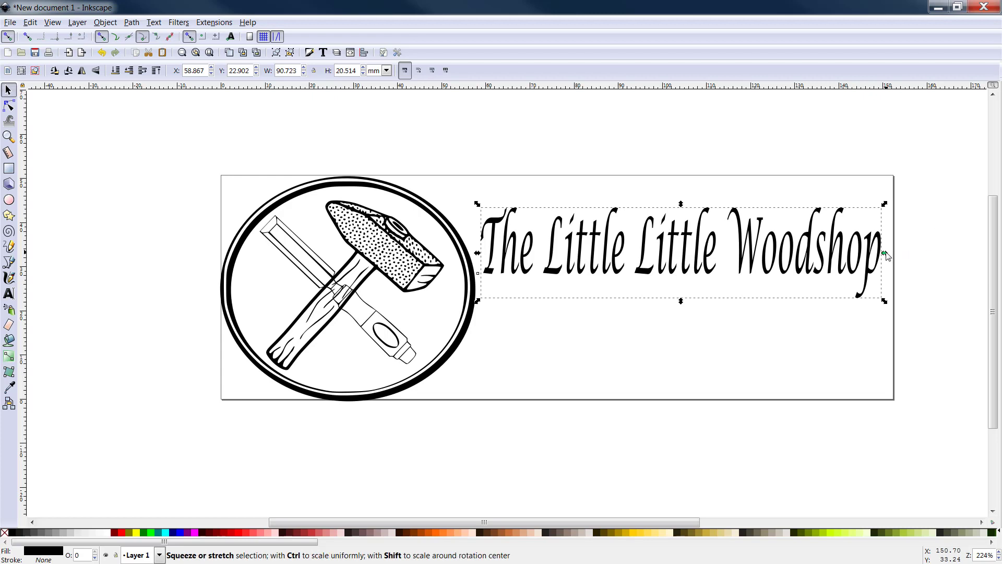
left_click_drag(885, 253, 890, 253)
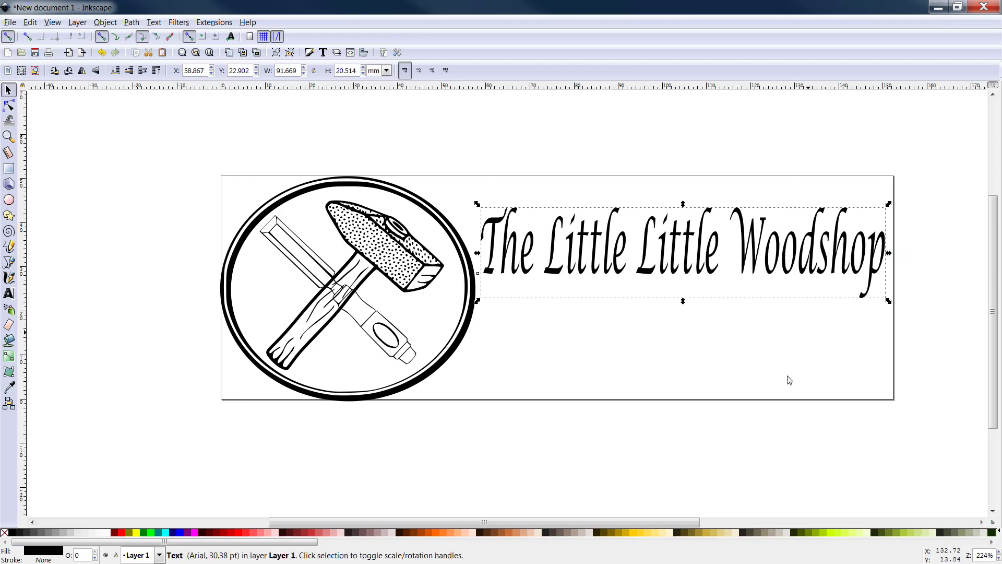
left_click(671, 371)
Fill the title text with red and nudge it slightly right and down.
left_click(768, 260)
left_click(121, 532)
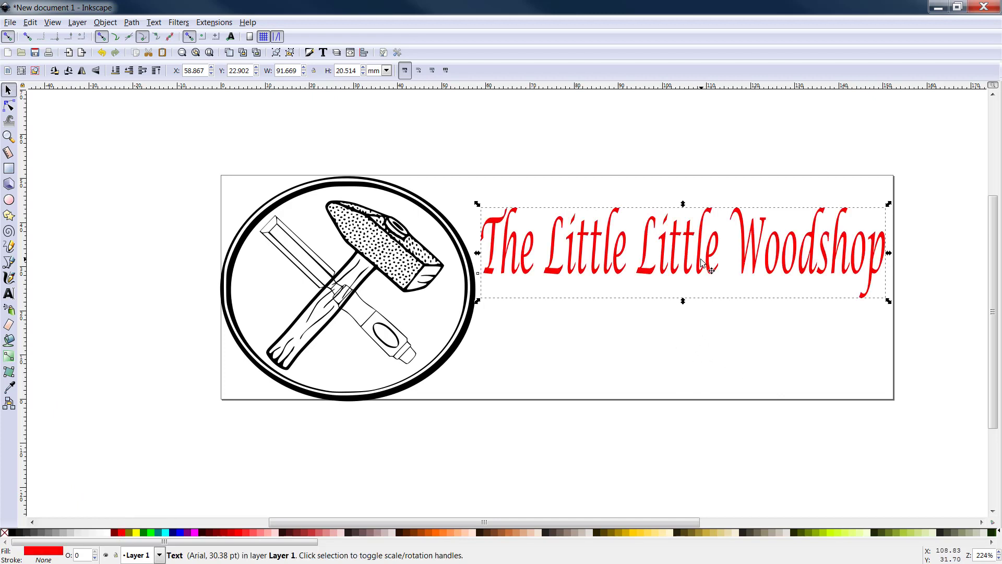
left_click_drag(700, 263, 705, 267)
left_click(720, 373)
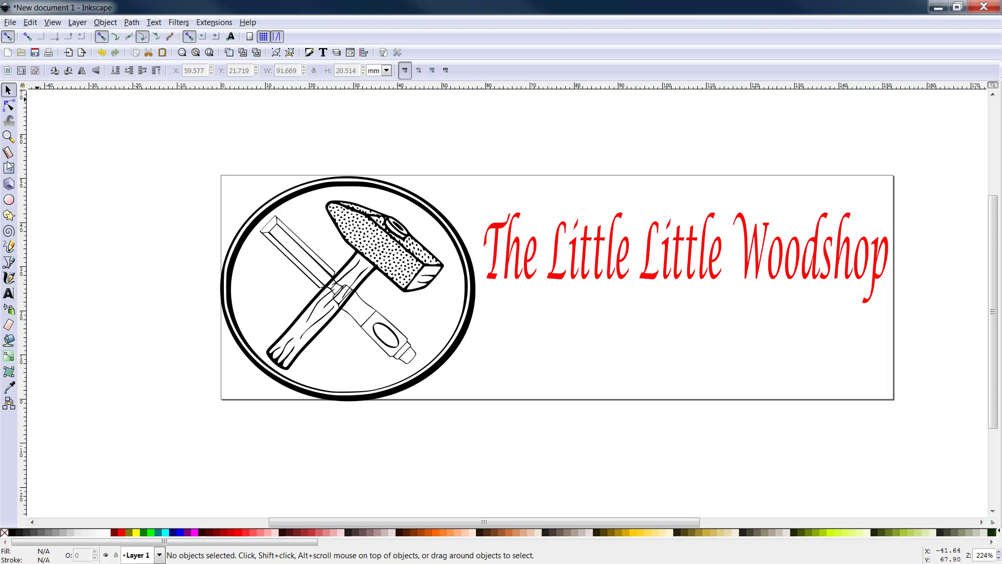
Add a second text object reading "~An Engraver In The Woods~" just below the red title.
left_click(8, 295)
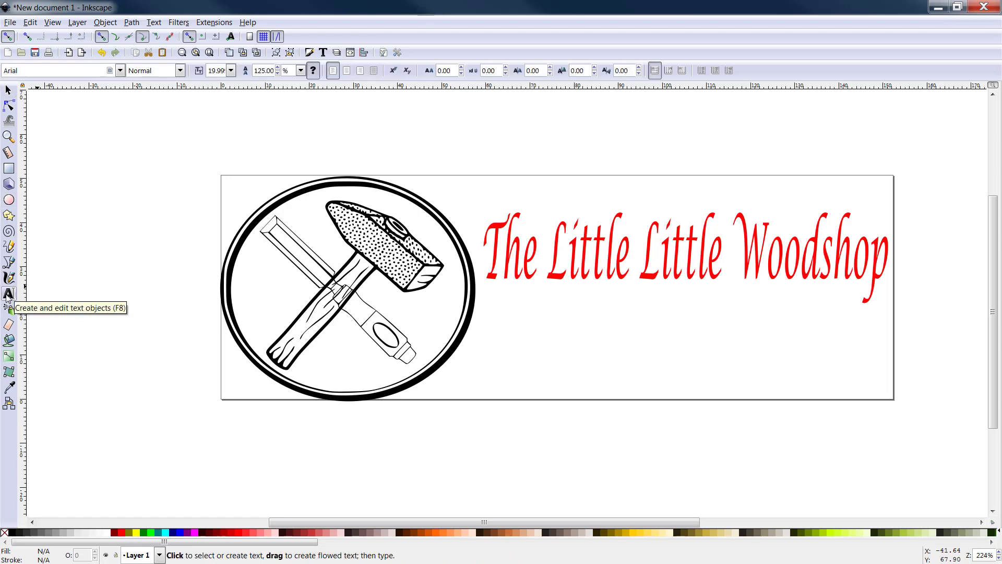
left_click(537, 312)
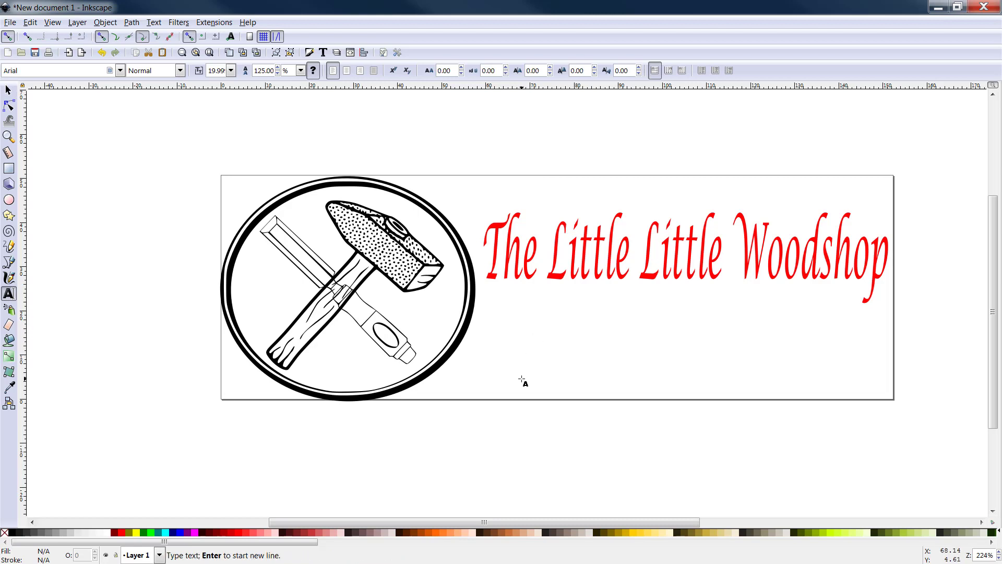
type("~")
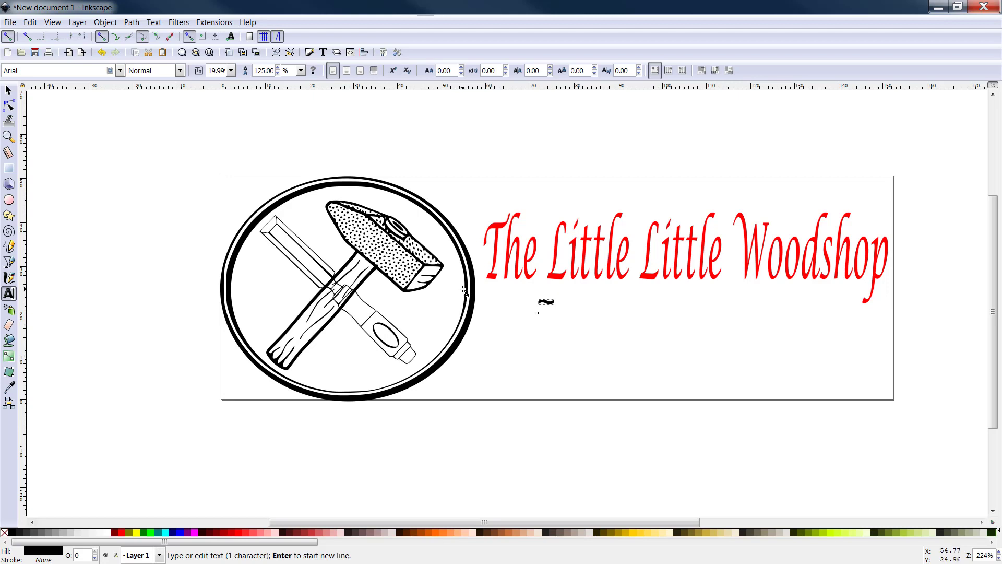
type("An Engraver In The Woods~")
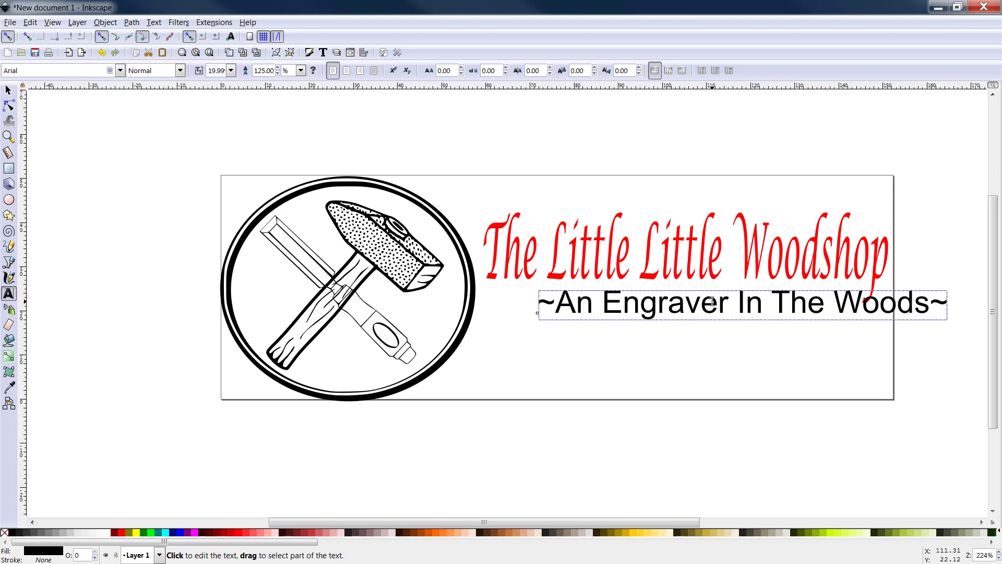
left_click_drag(709, 307, 689, 320)
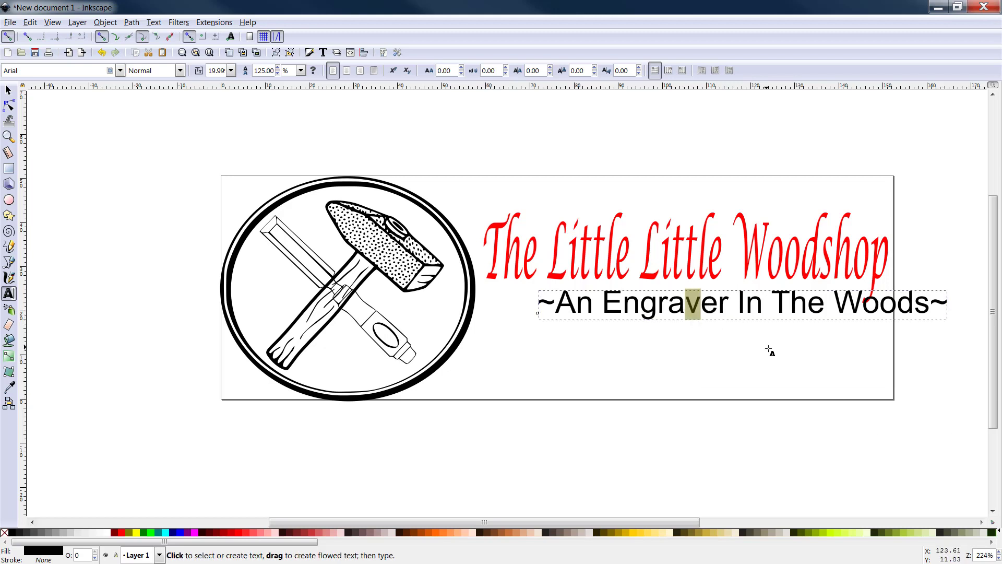
left_click(766, 343)
Move the tagline left so its start lines up with the start of the title above it.
left_click(8, 90)
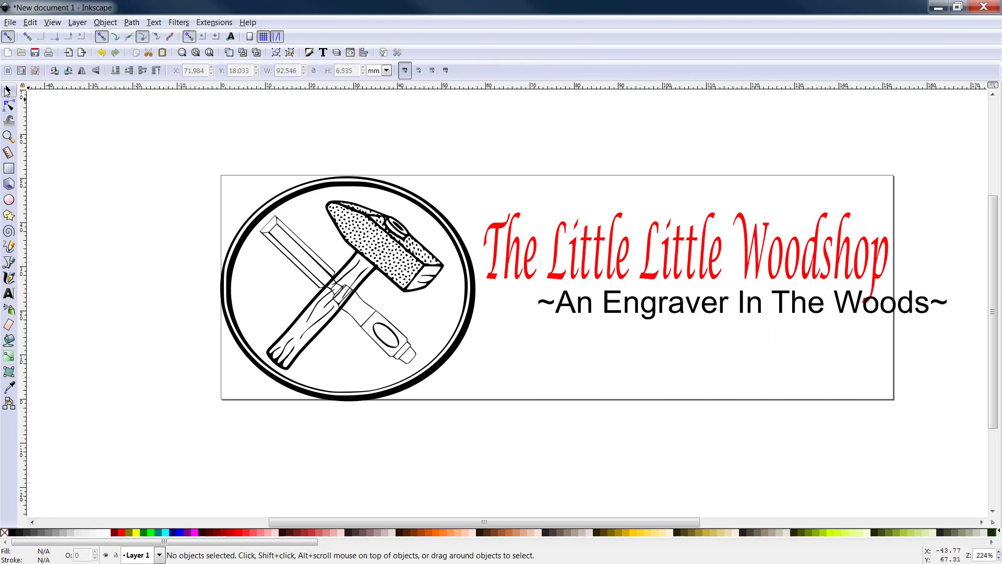
left_click(716, 316)
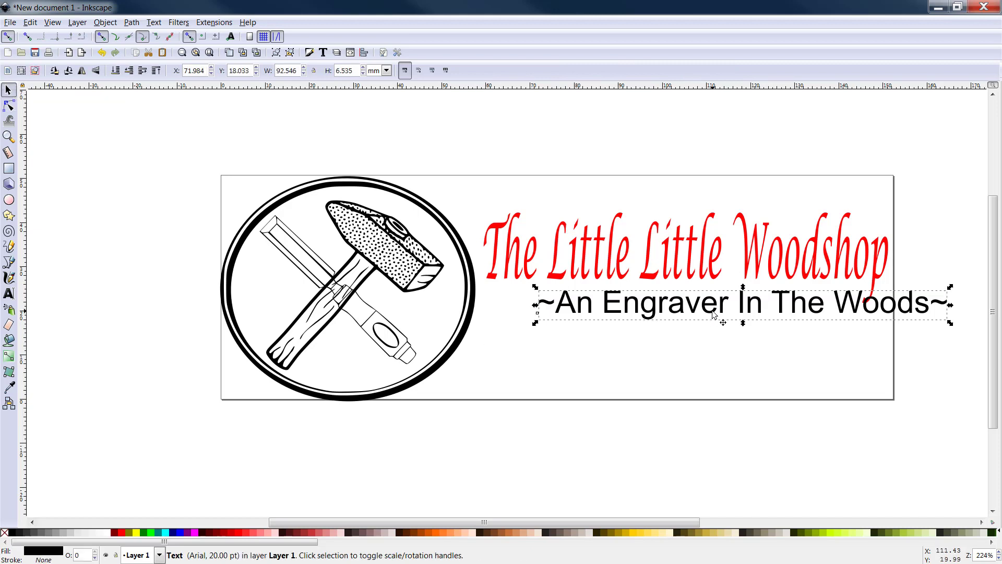
left_click_drag(695, 312, 660, 312)
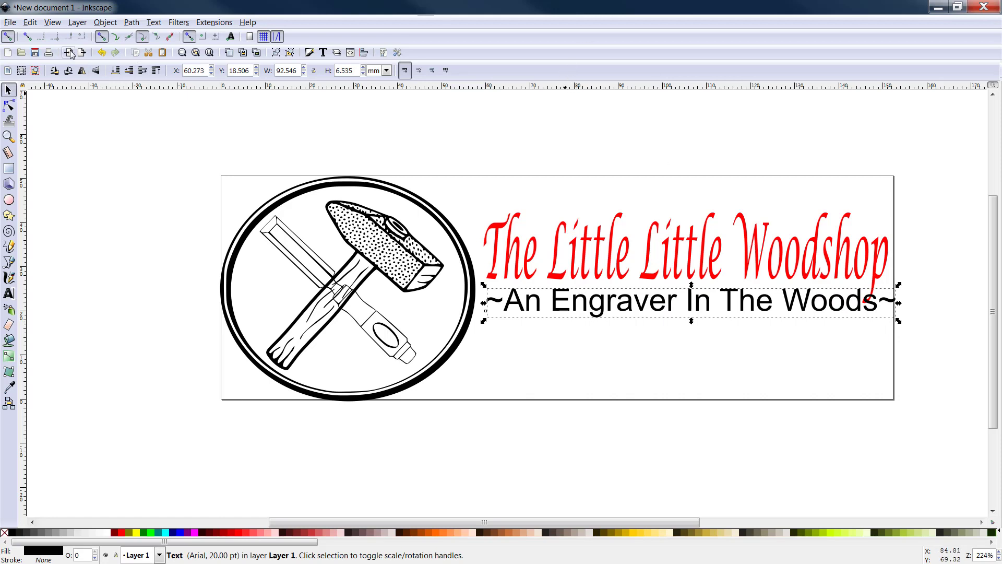
Change the tagline's font to Lucida Calligraphy.
left_click(154, 22)
left_click(163, 34)
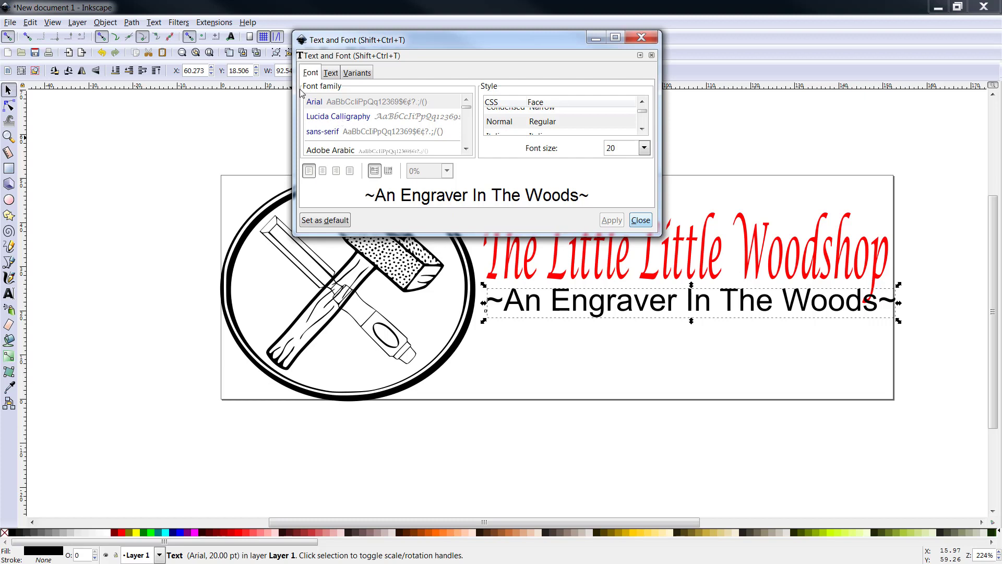
left_click(329, 119)
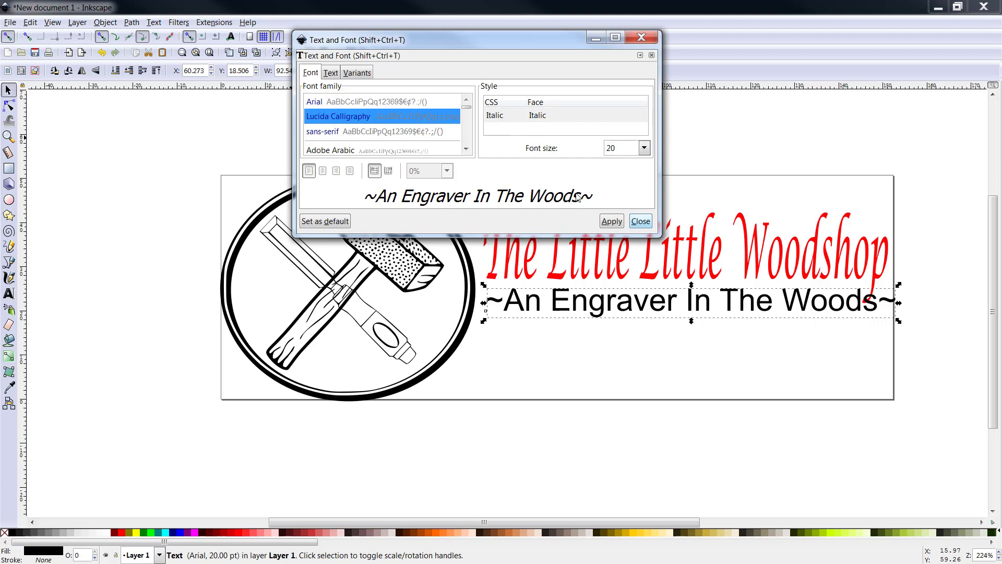
left_click(611, 222)
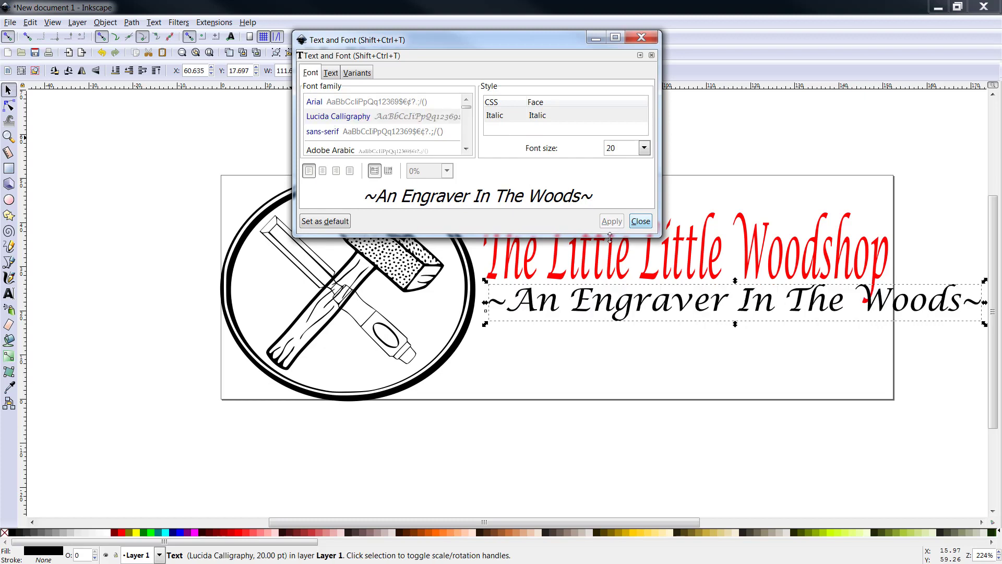
left_click(635, 221)
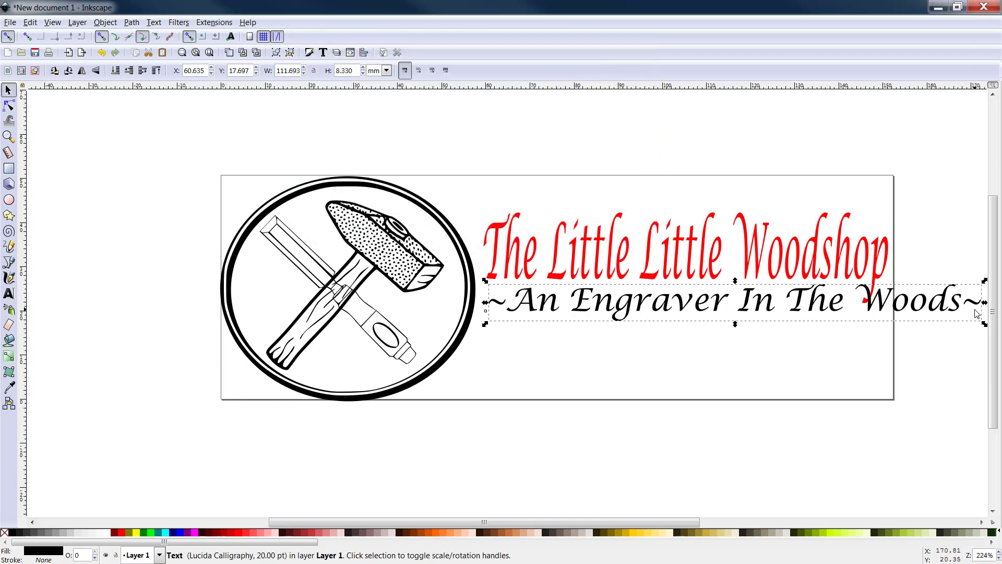
Fit the tagline beneath the title at about 81 mm wide and fill it with red.
left_click_drag(984, 302, 850, 318)
left_click_drag(684, 299, 701, 304)
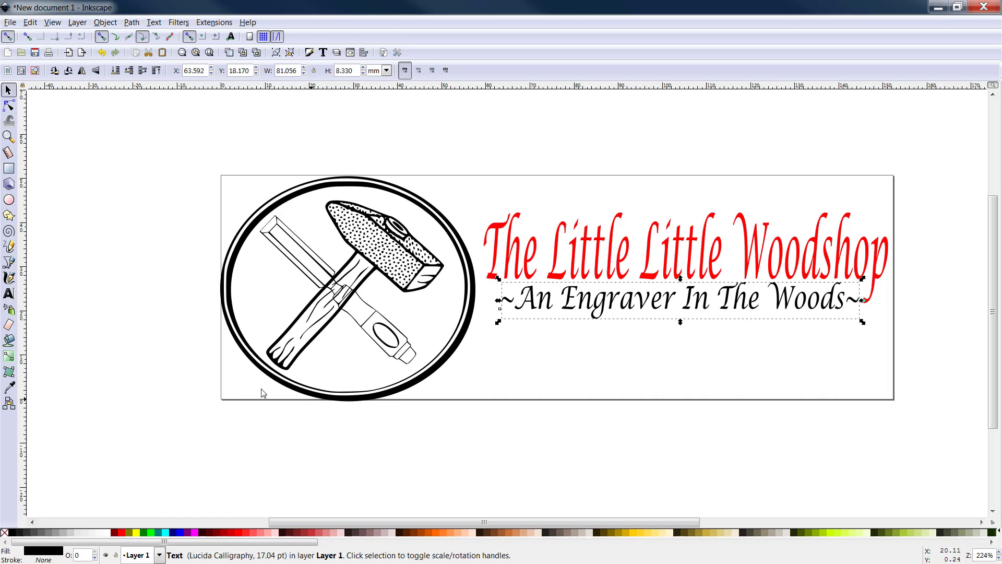
left_click(123, 532)
left_click(729, 355)
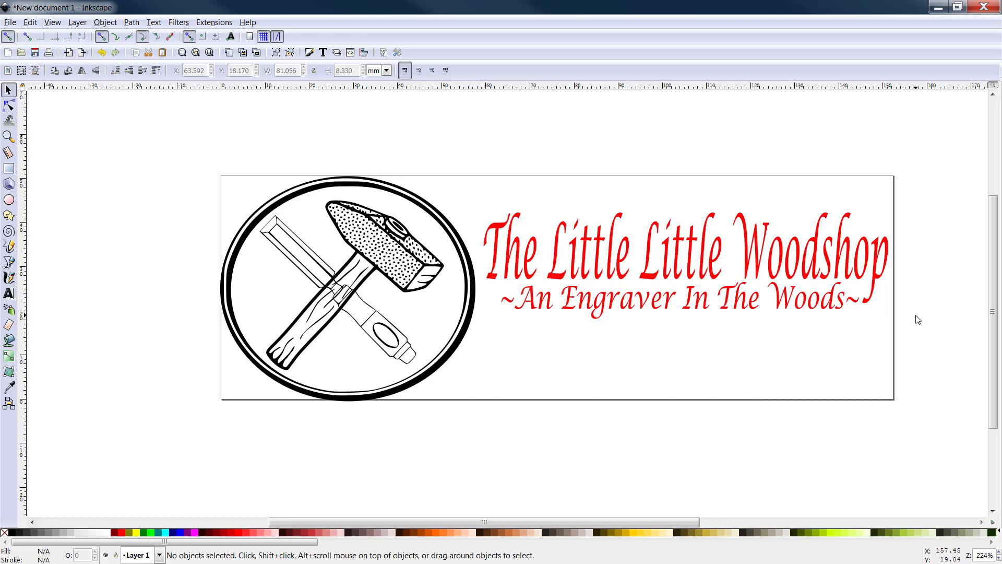
Centre the title and tagline horizontally on each other, relative to the selection area.
scroll(738, 392, "right", 5)
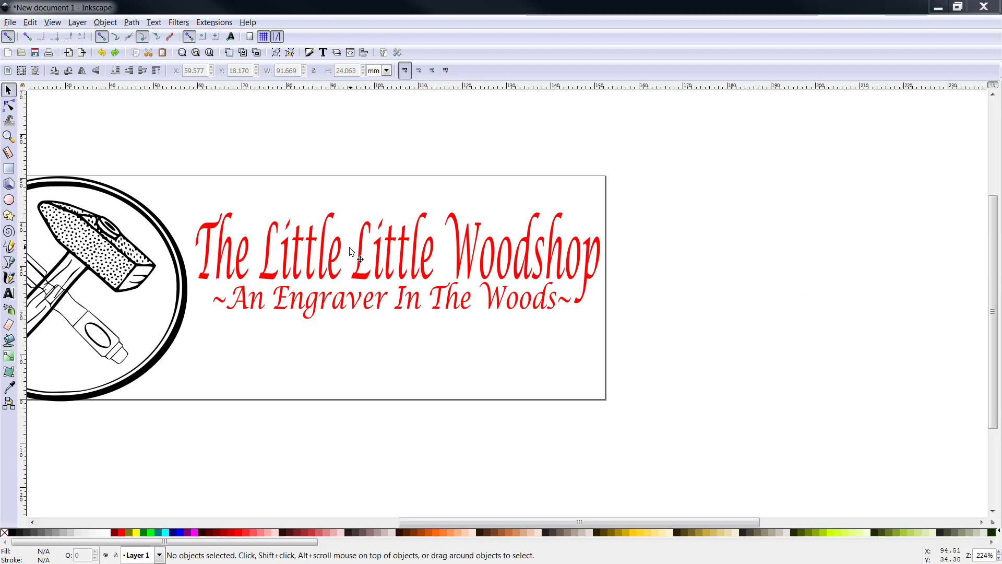
left_click(360, 261)
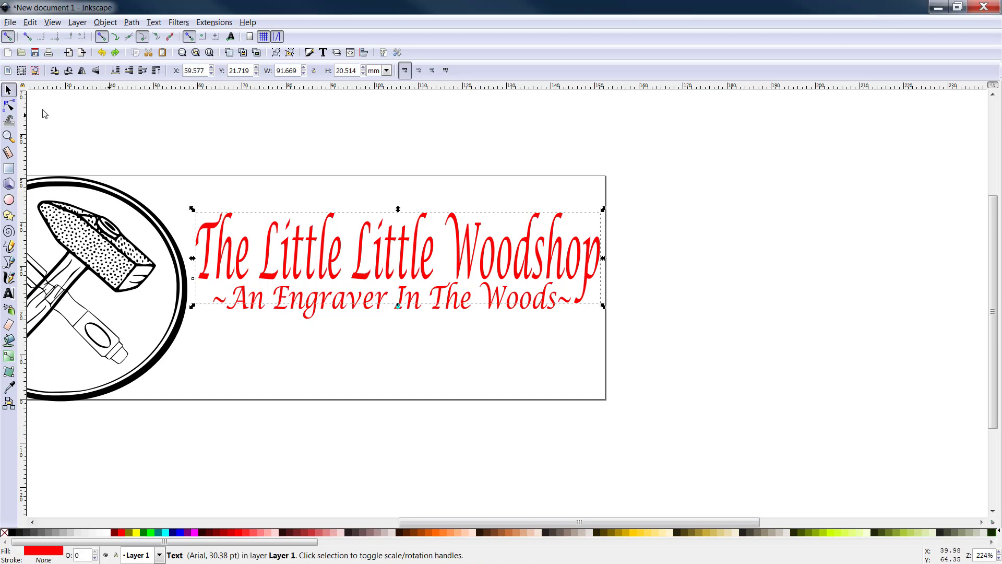
double_click(8, 91)
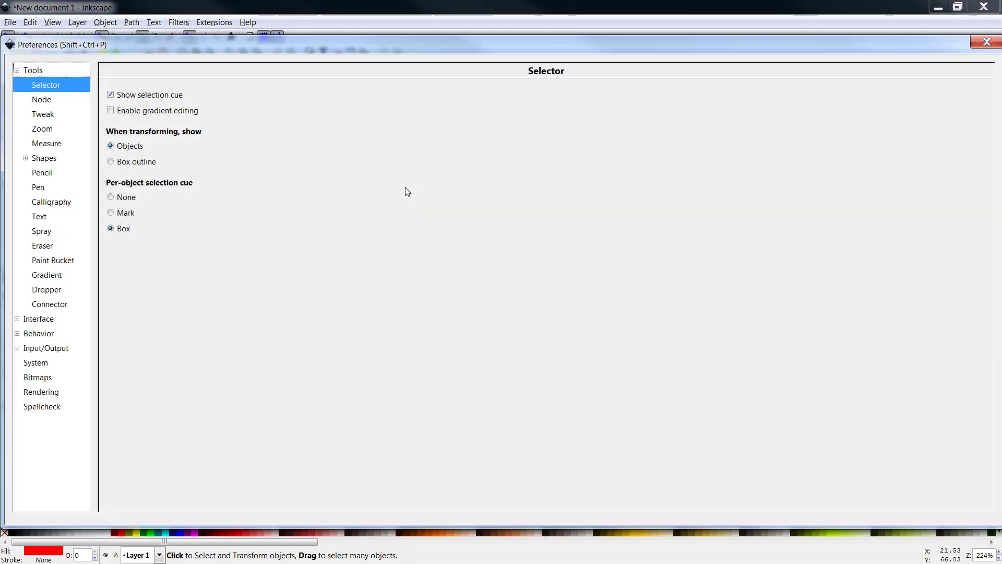
left_click(986, 42)
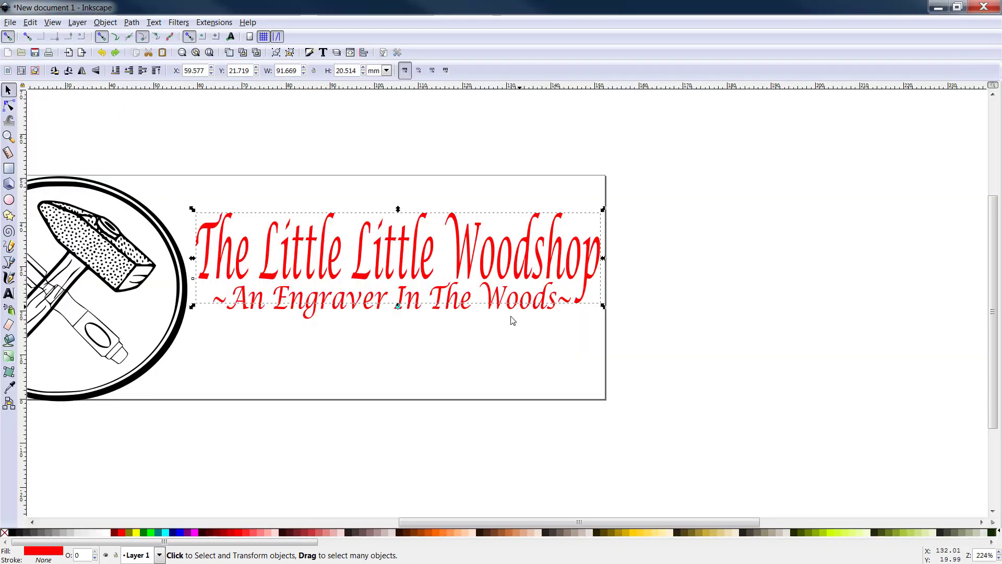
key("shift")
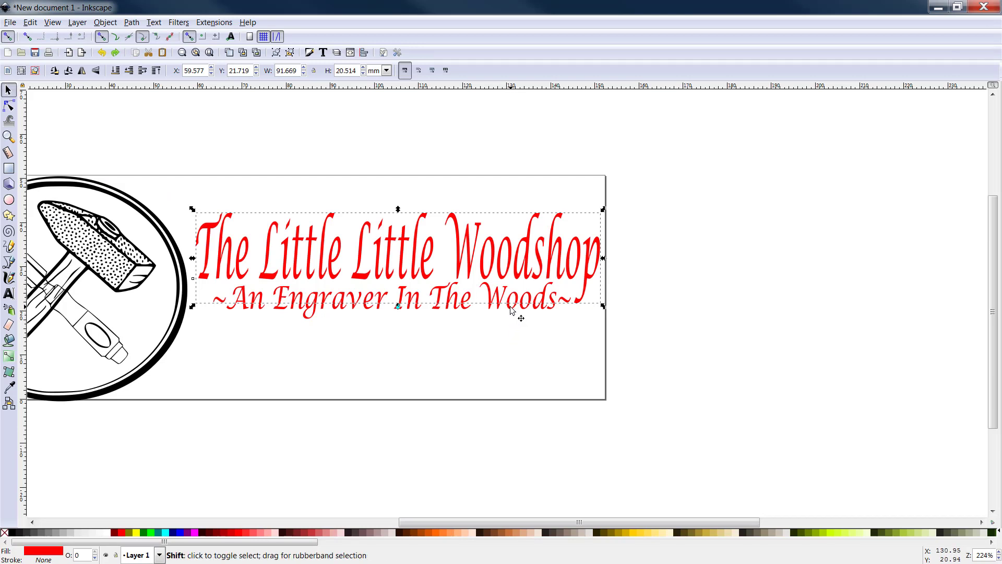
left_click(511, 310, "shift")
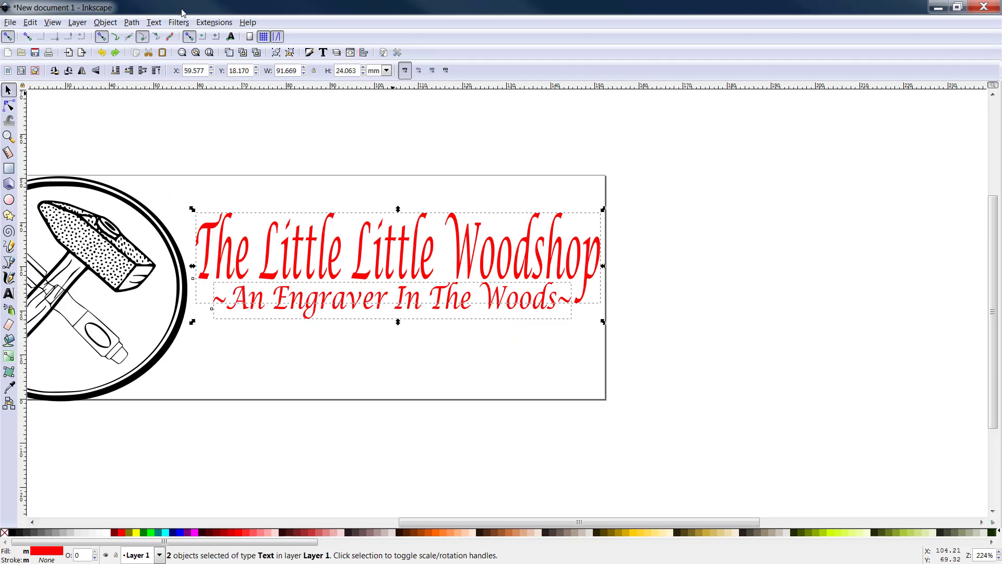
left_click(106, 22)
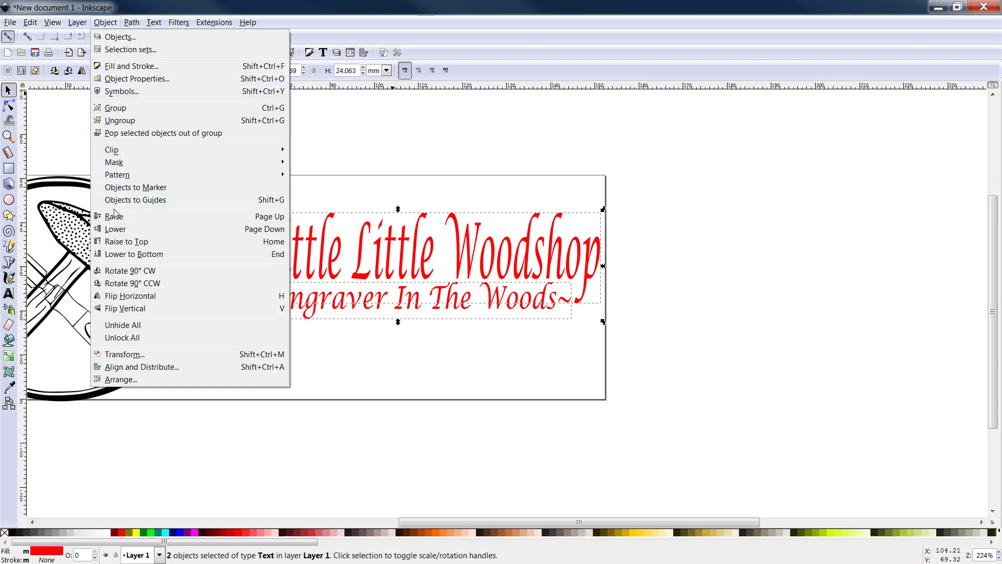
left_click(141, 366)
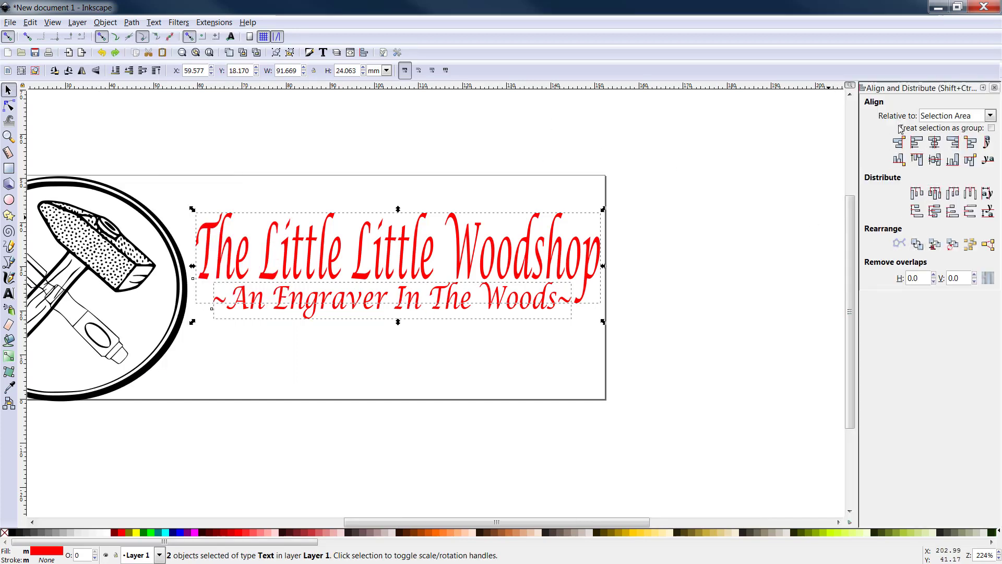
left_click(933, 145)
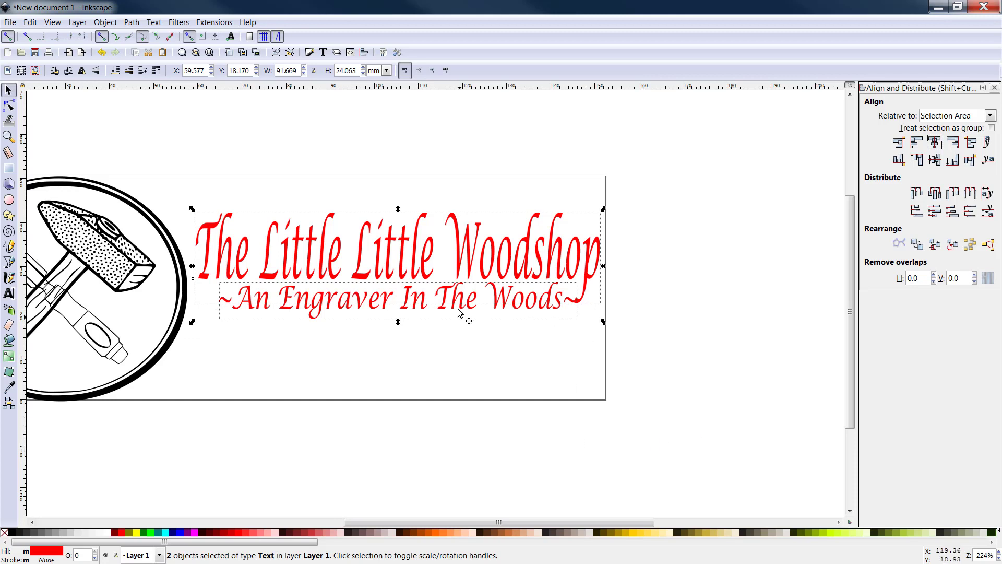
left_click(453, 389)
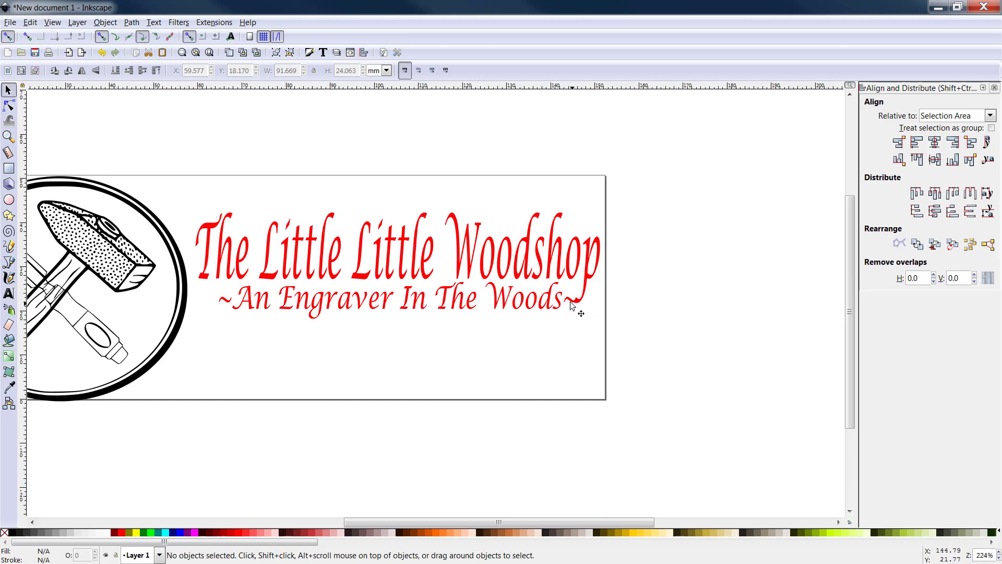
Narrow the tagline to about 75.6 mm wide and centre it horizontally under the title again.
left_click(539, 306)
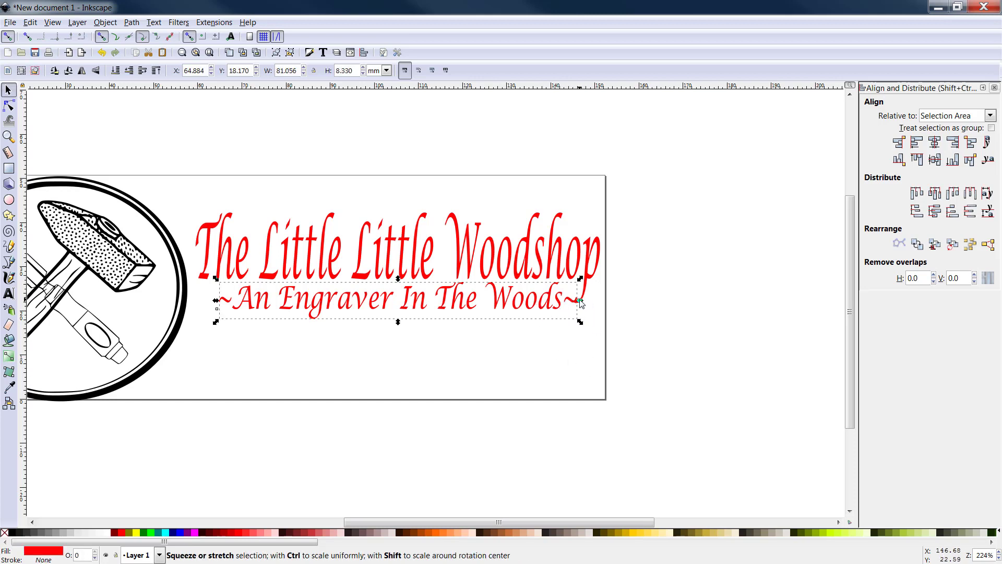
left_click_drag(580, 302, 556, 300)
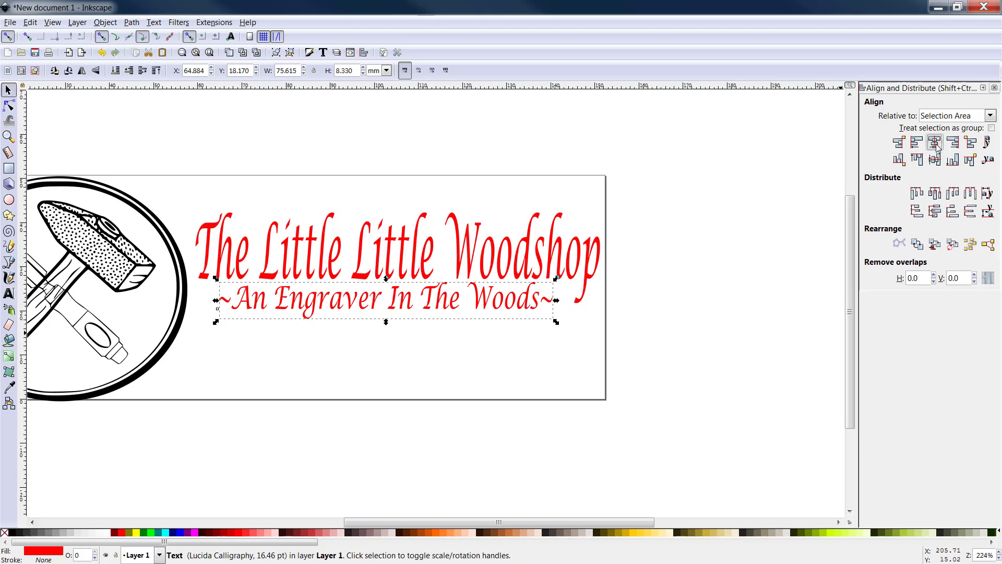
left_click(540, 265, "shift")
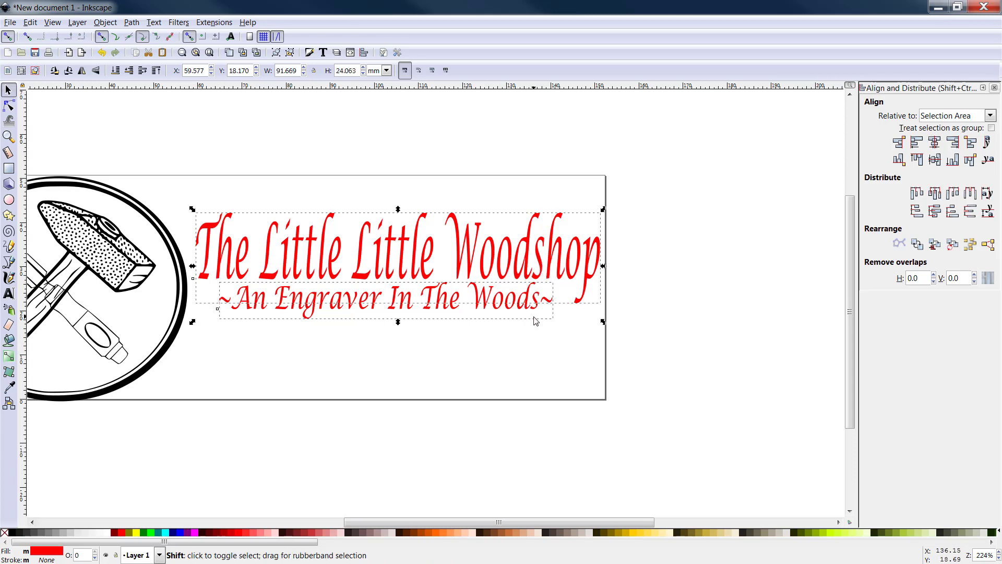
left_click(934, 142)
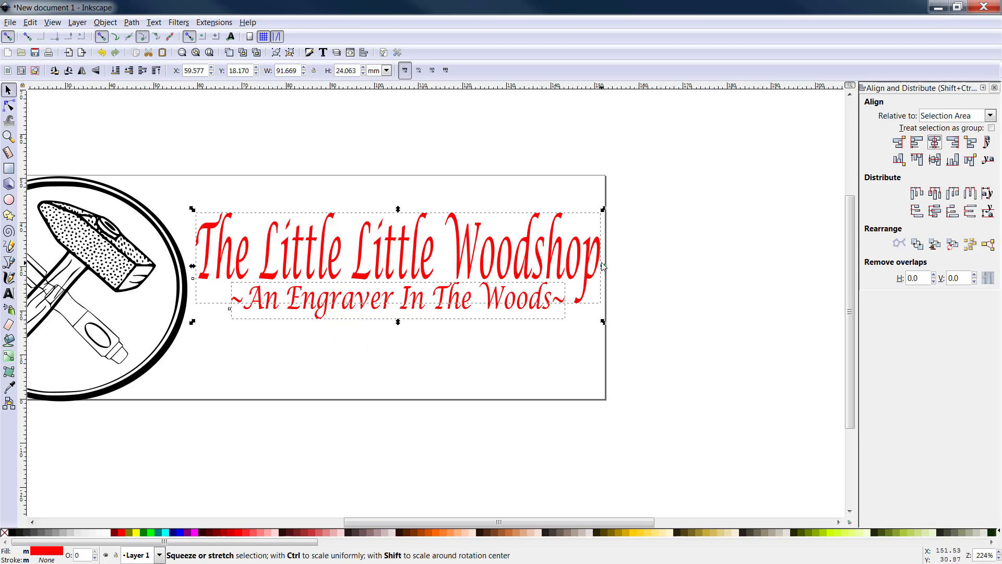
left_click(524, 378)
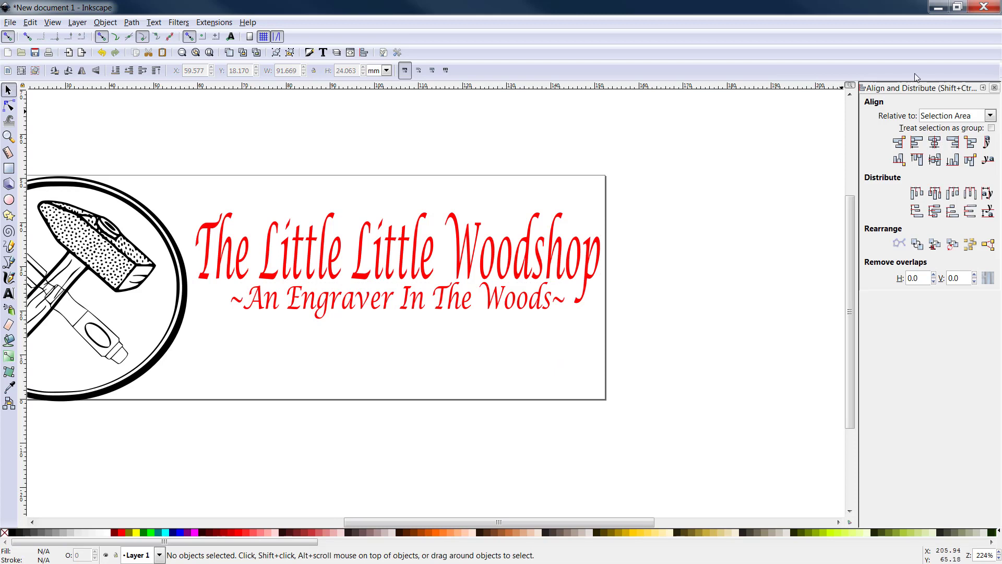
left_click(995, 89)
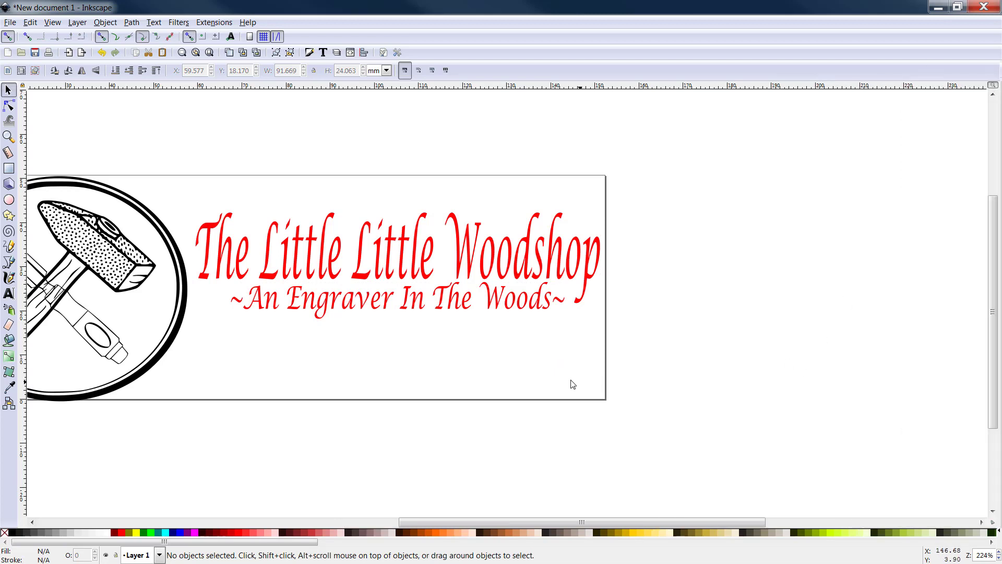
Group the red title and the tagline into one object.
left_click(8, 91)
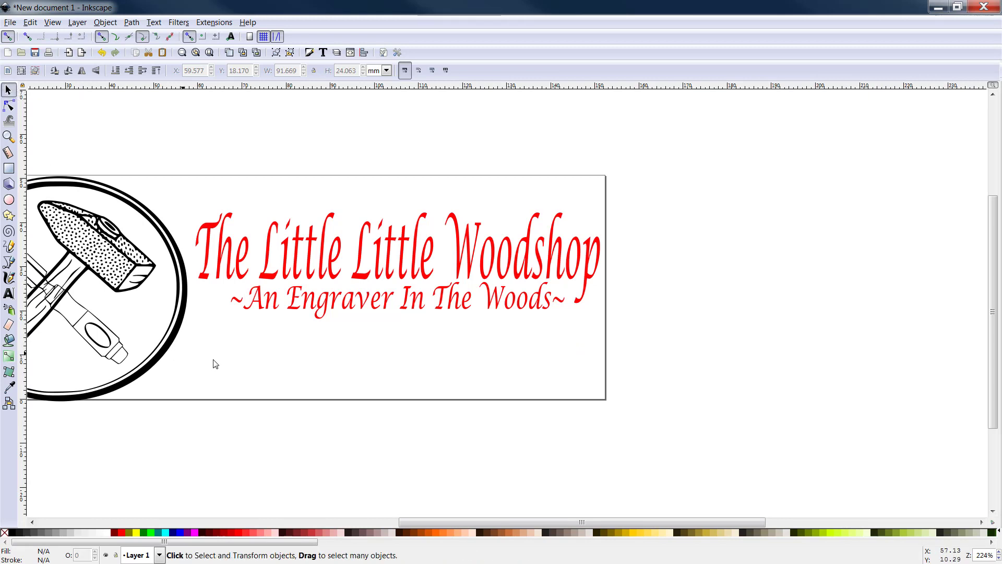
left_click(314, 303)
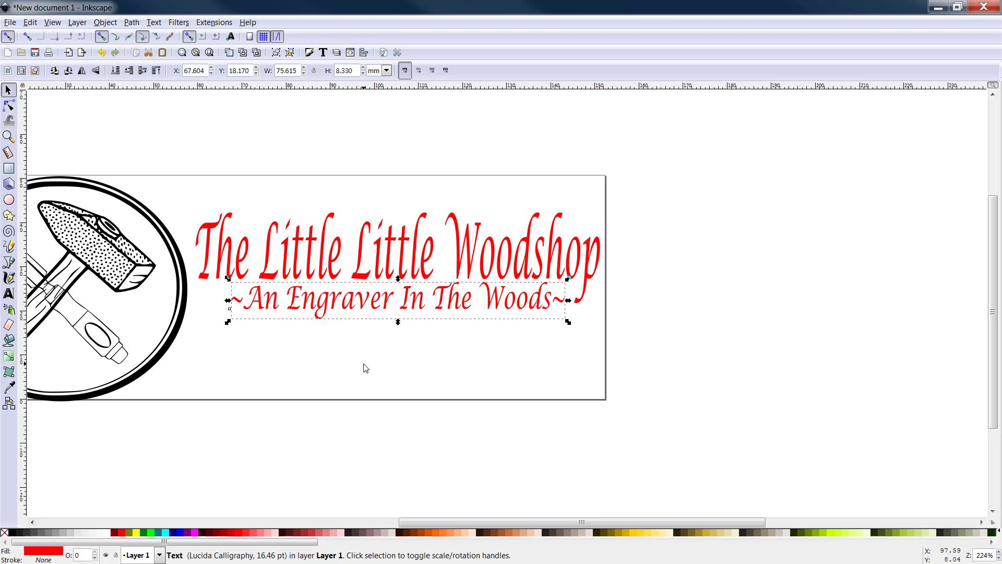
left_click(491, 277, "shift")
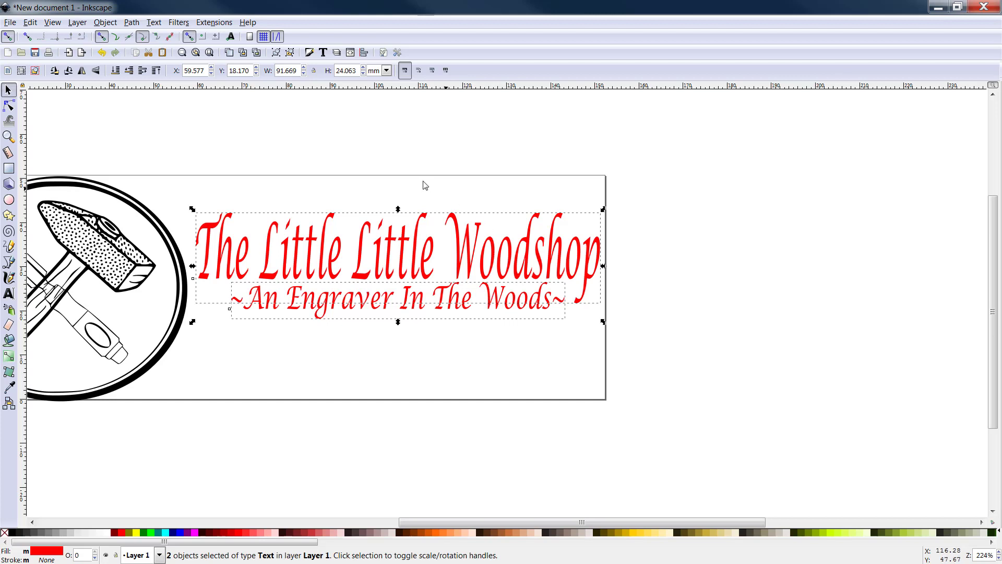
left_click(105, 23)
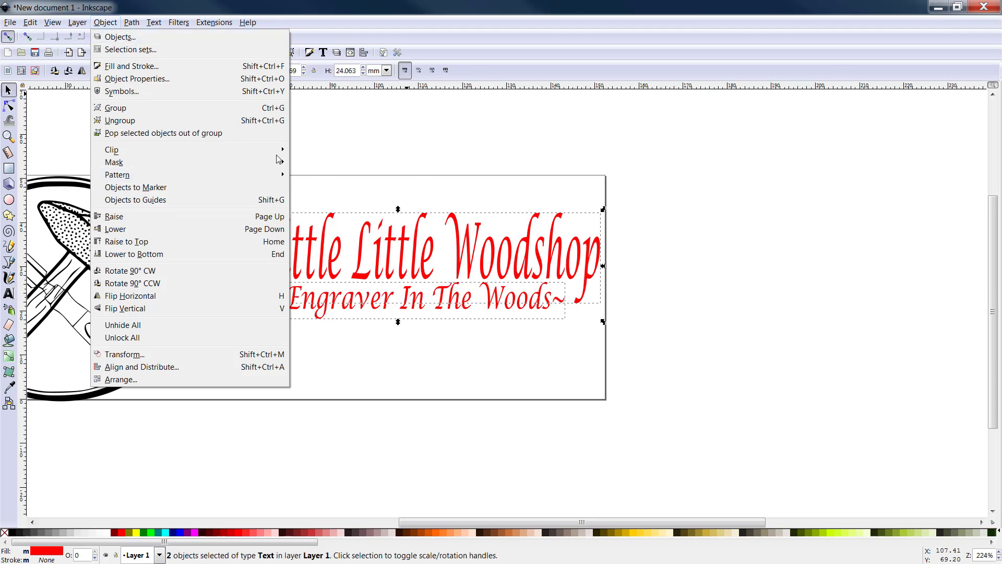
left_click(114, 108)
left_click(398, 262)
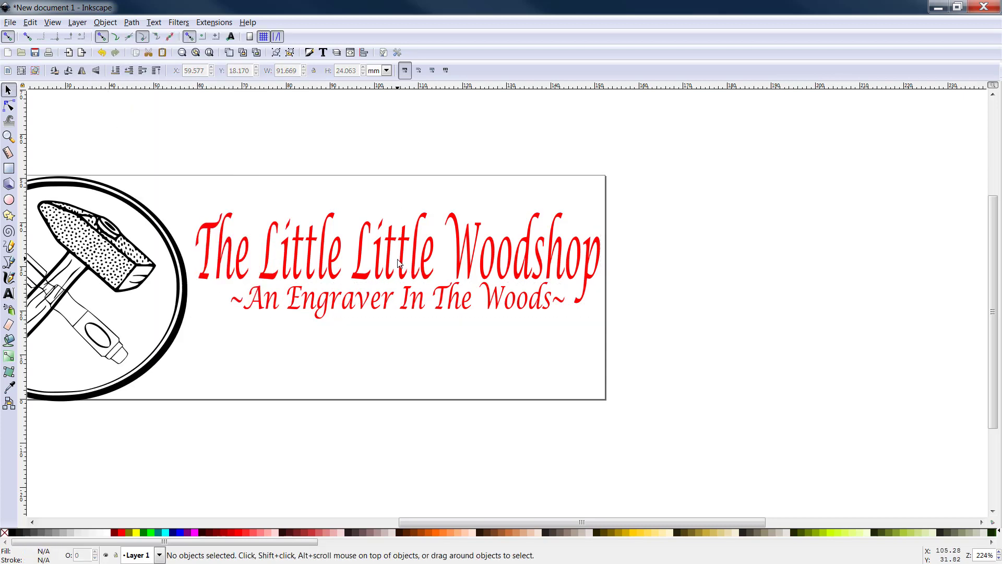
Move the grouped text down about 5 mm, towards the vertical middle of the page beside the ring.
left_click(399, 261)
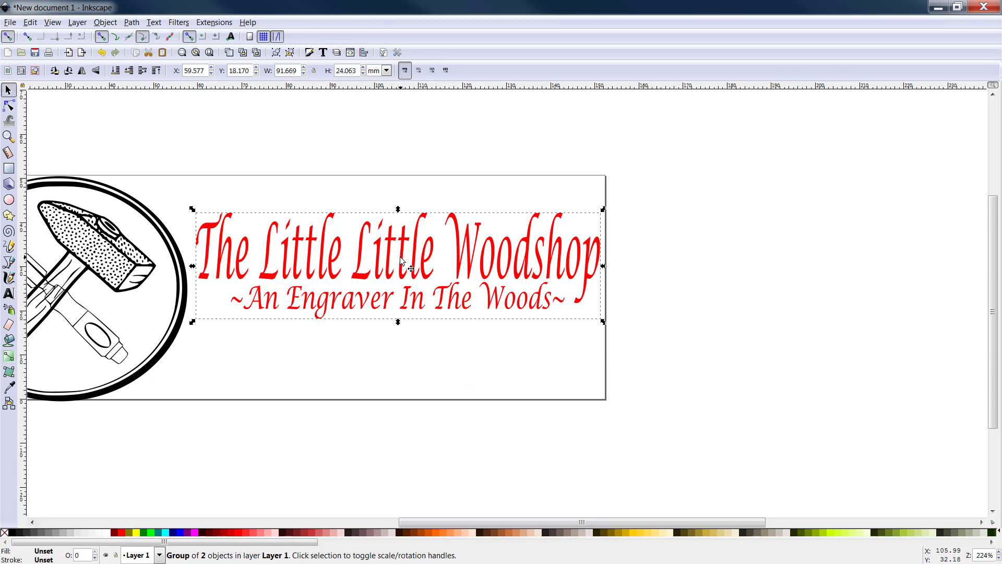
left_click_drag(400, 259, 399, 282)
left_click(409, 368)
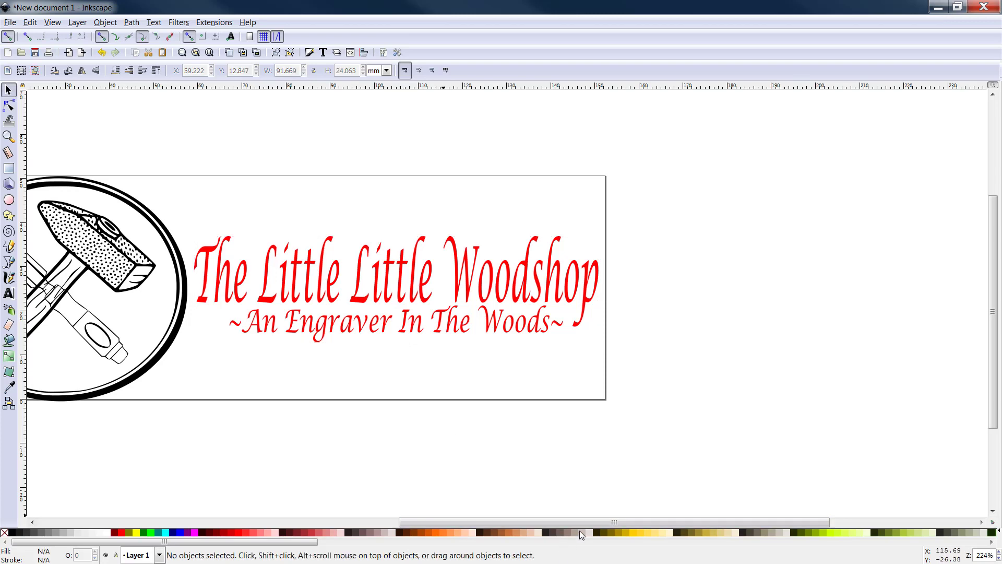
left_click_drag(624, 521, 454, 524)
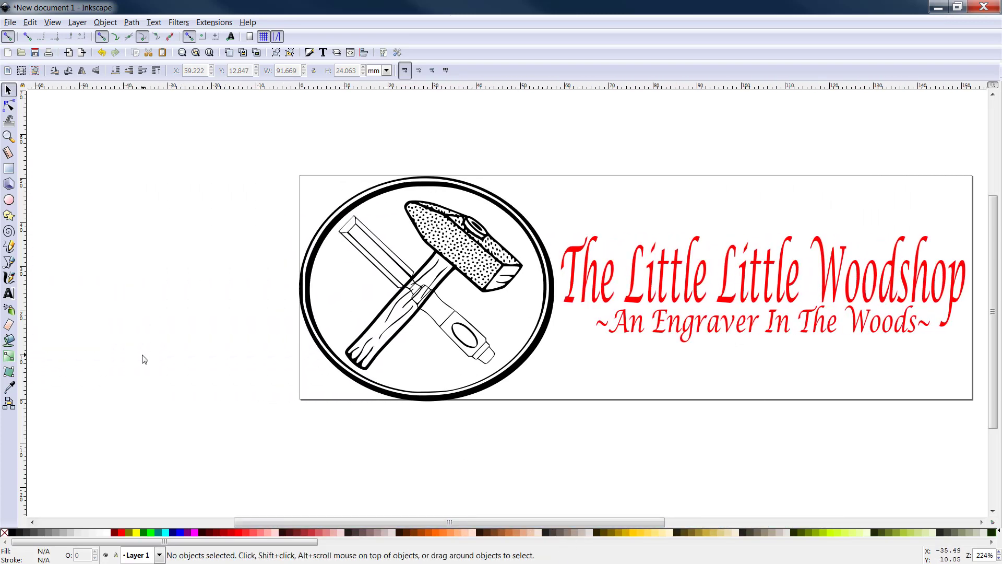
Open the fill settings for the chisel path and show its flat colour in the Wheel colour mode.
left_click(8, 91)
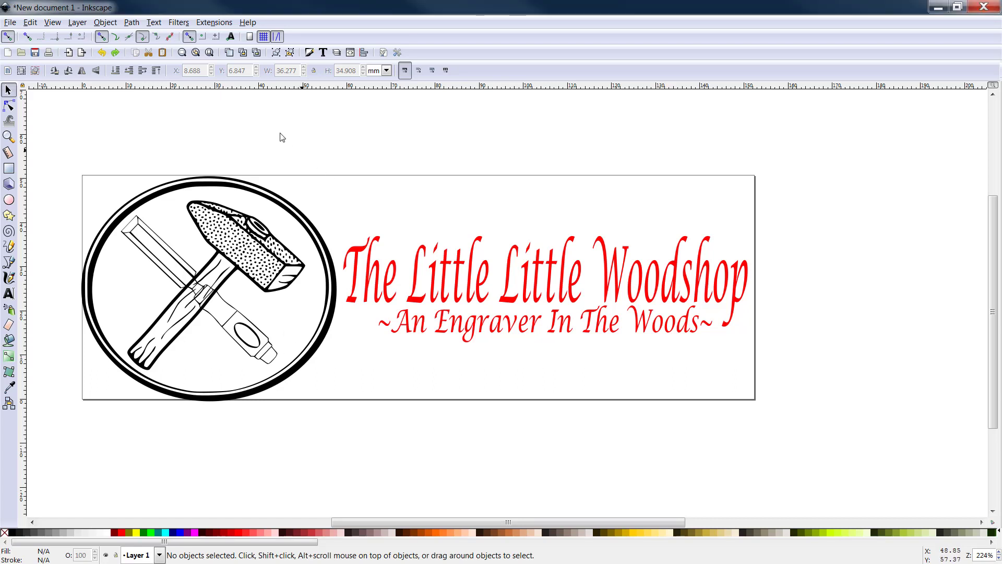
left_click(107, 24)
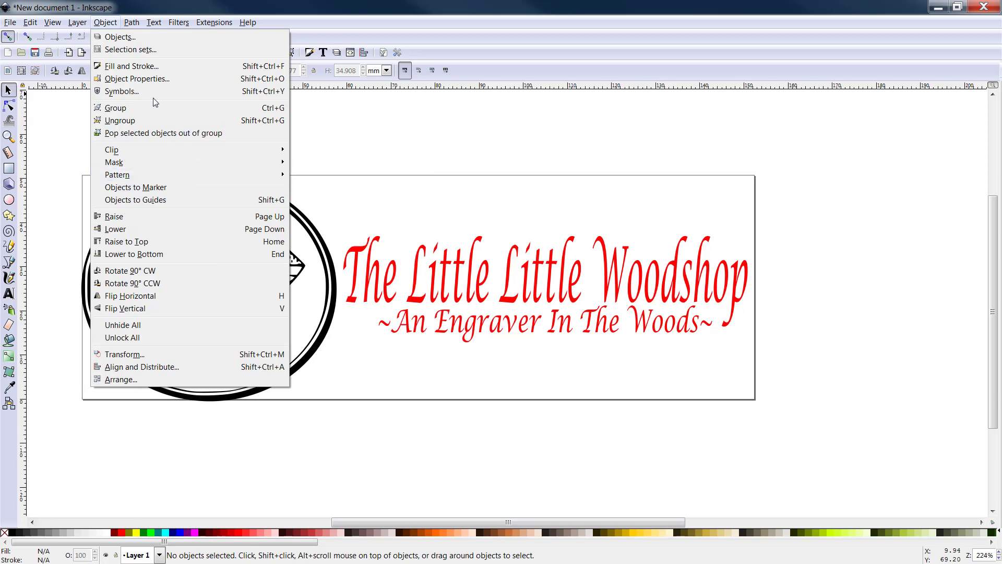
left_click(119, 67)
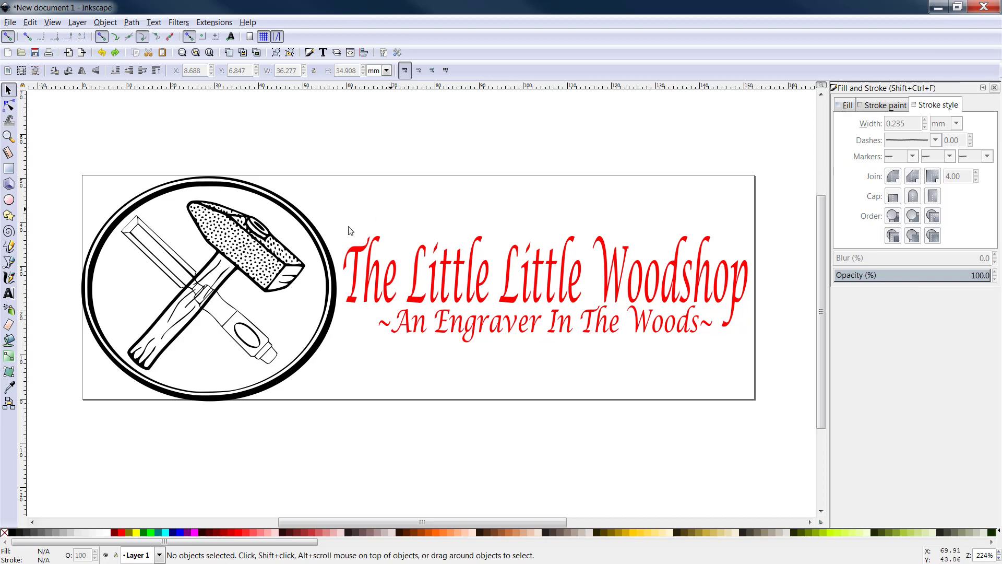
left_click(248, 337)
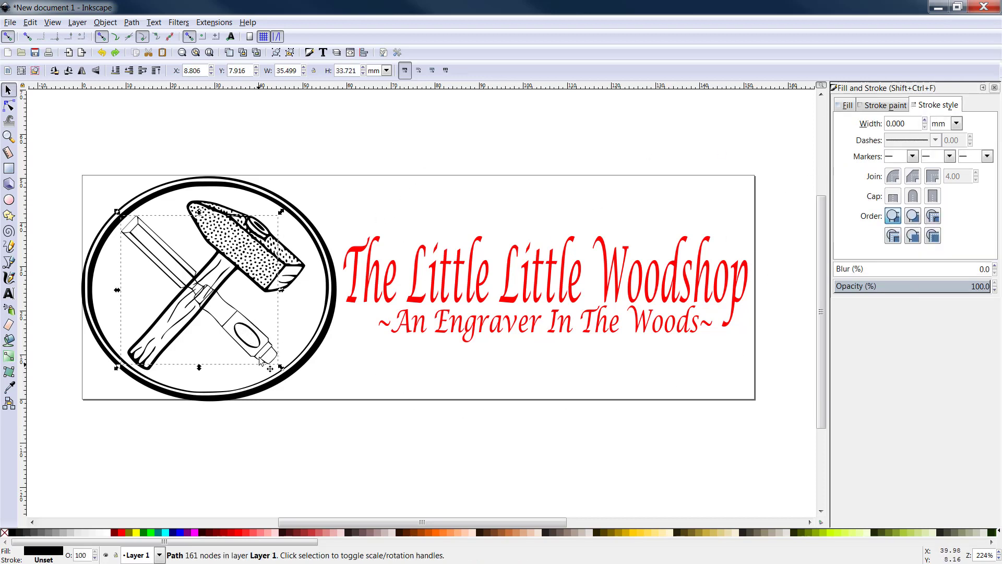
left_click(847, 106)
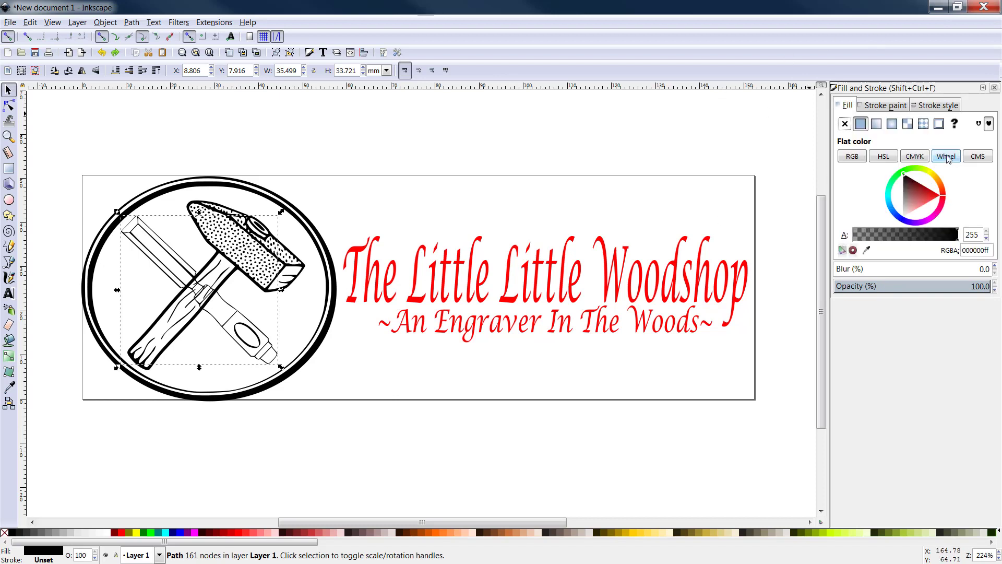
left_click(855, 161)
left_click(882, 158)
left_click(914, 156)
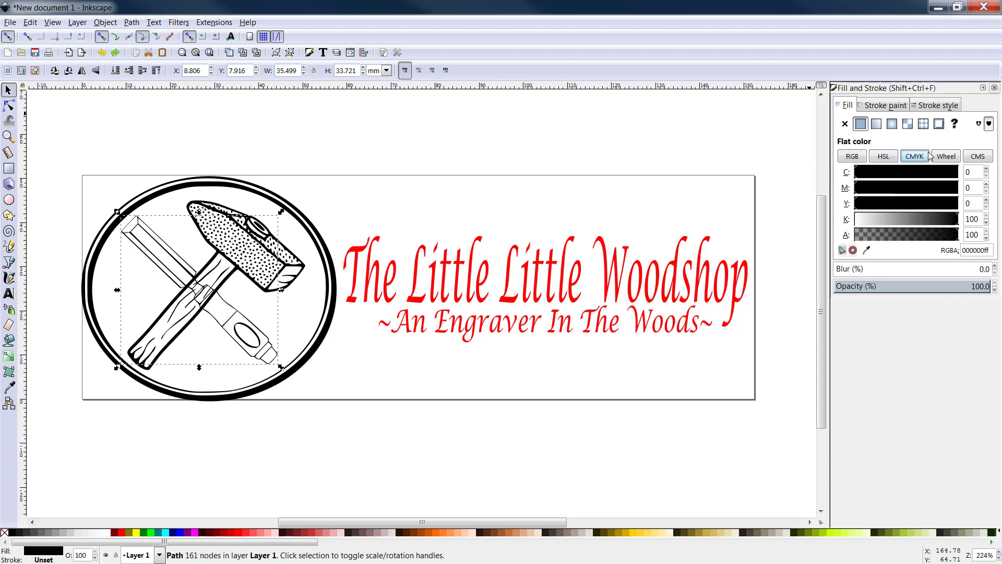
left_click(946, 156)
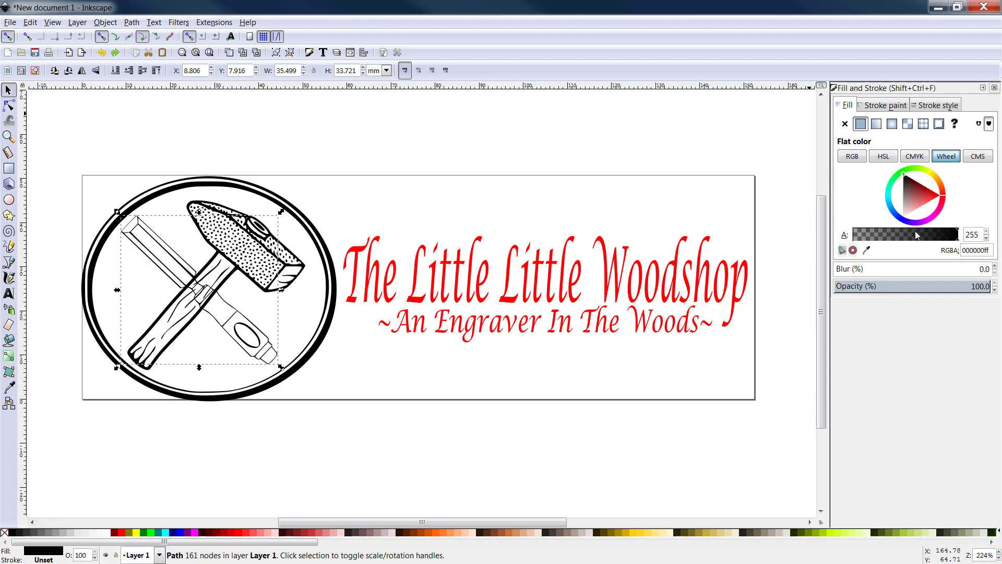
Change the chisel's fill from the colour wheel to a bright red, about e60400, at full opacity.
left_click(944, 199)
left_click_drag(943, 206, 942, 193)
left_click(942, 197)
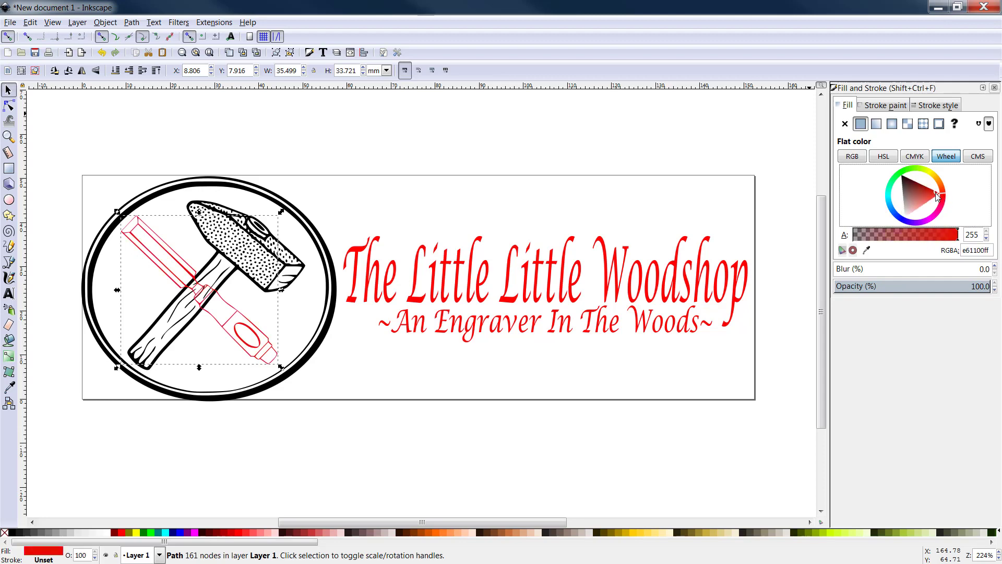
left_click(944, 199)
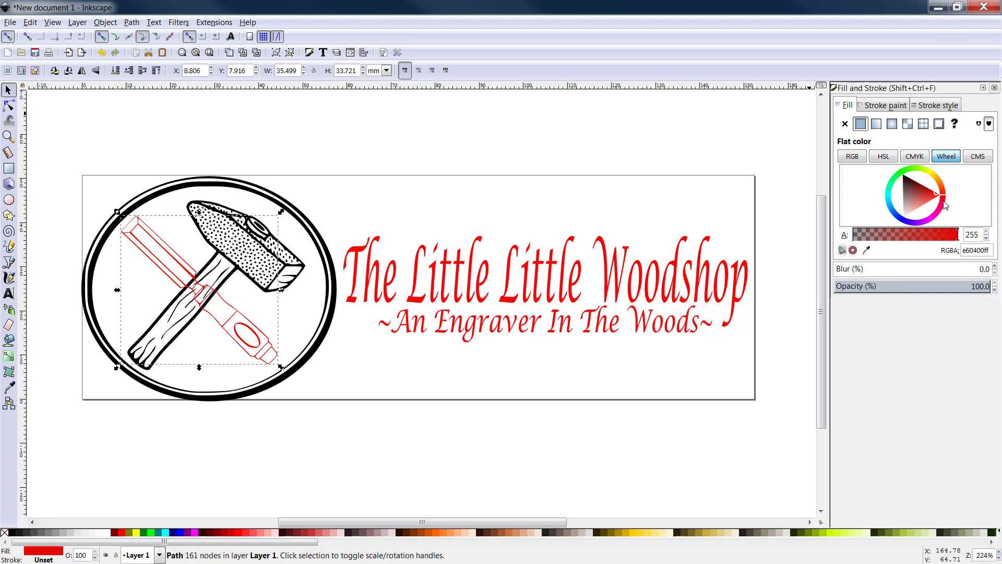
left_click(957, 235)
left_click_drag(956, 235, 963, 233)
Give the chisel's outline a flat red stroke paint.
left_click(877, 104)
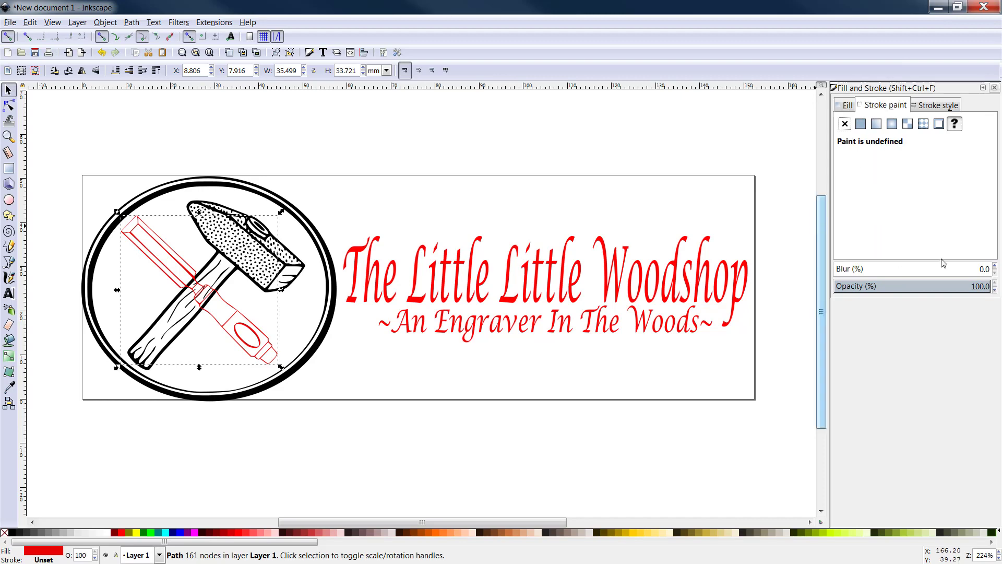
left_click(860, 124)
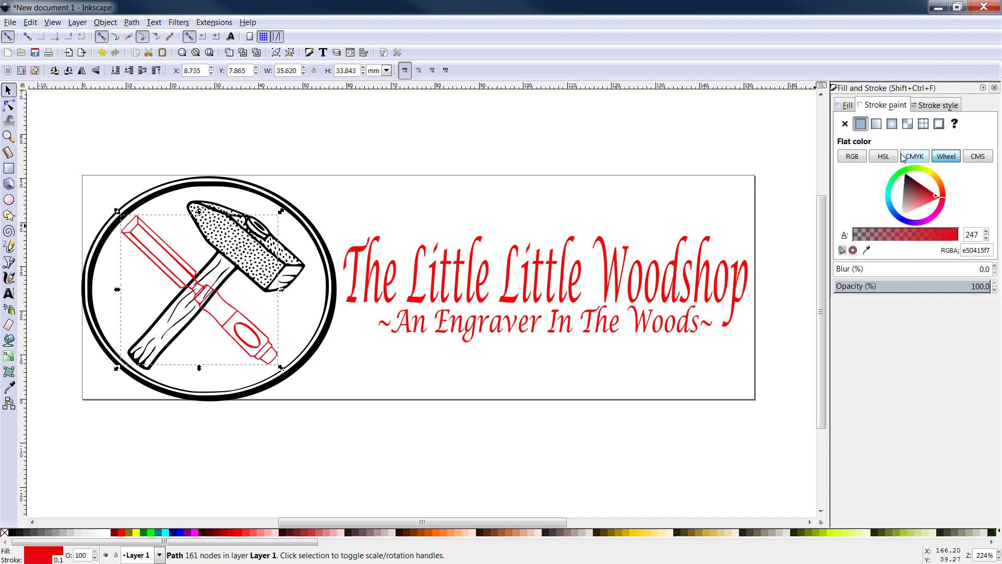
Give the chisel's outline round corner joins in its stroke style.
left_click(927, 107)
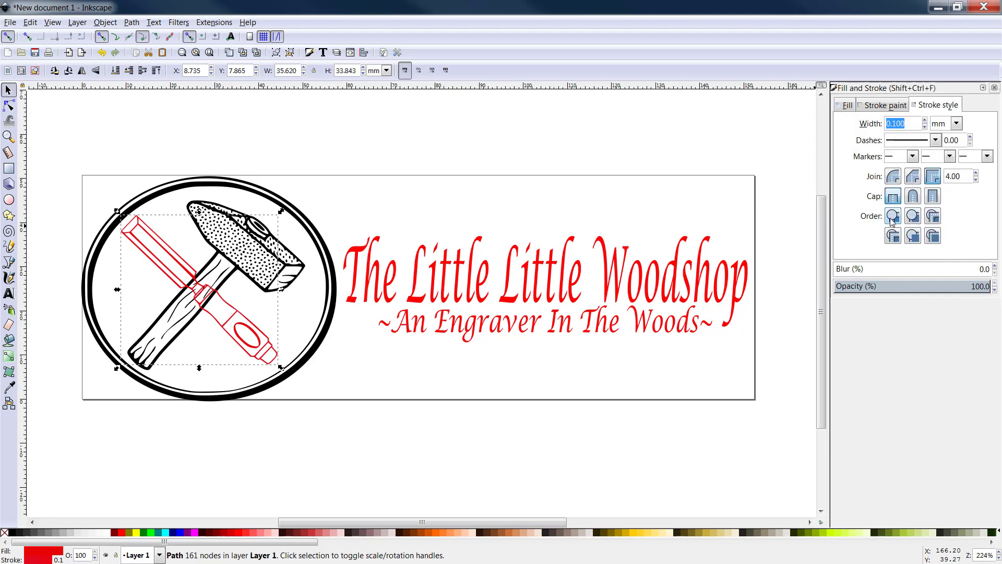
left_click(892, 177)
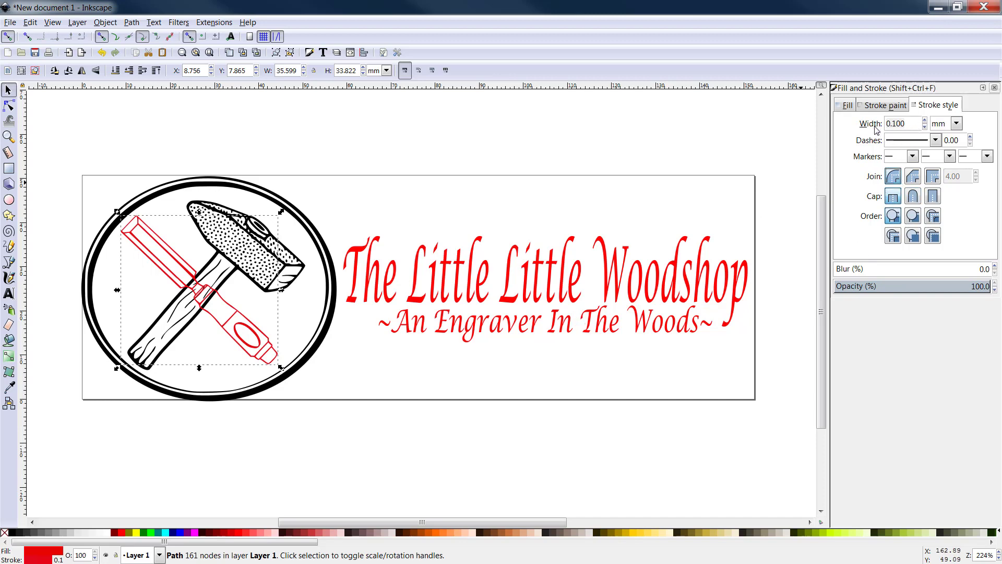
Try outline widths for the chisel up to 0.8 mm and down to 0.2 mm, finishing at 0.4 mm.
left_click(924, 121)
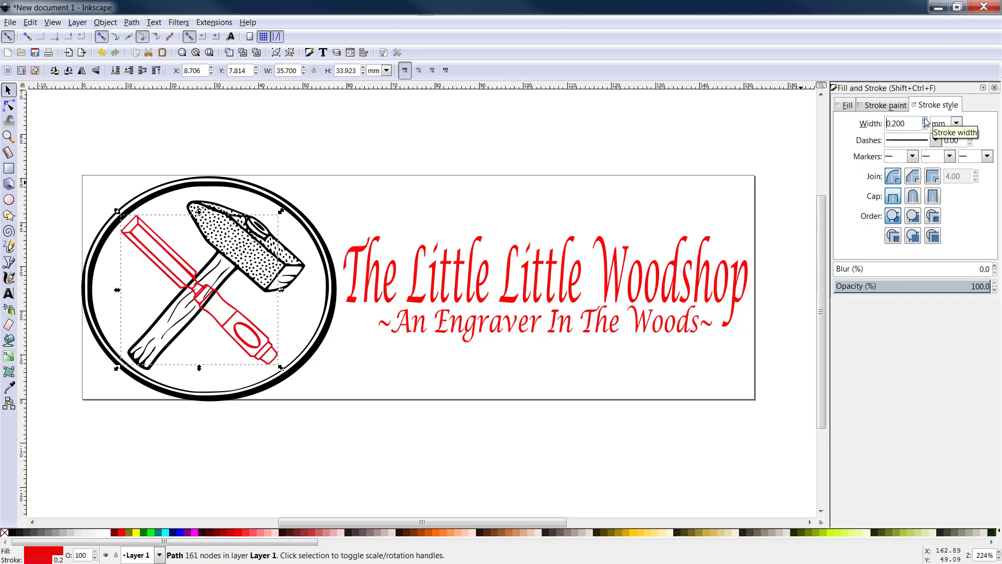
left_click(925, 121)
left_click(924, 120)
left_click(924, 120)
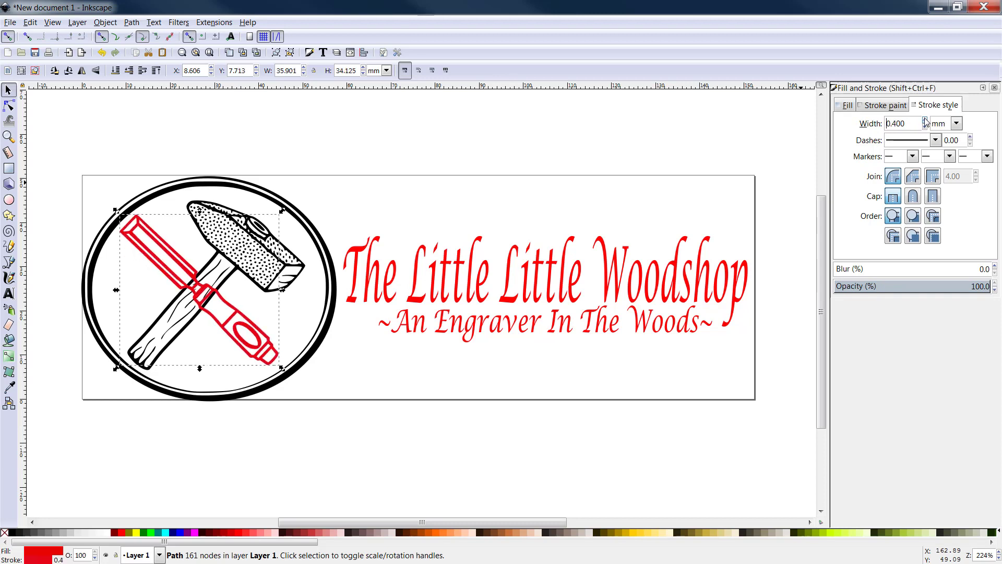
left_click(924, 120)
left_click(925, 120)
left_click(925, 120)
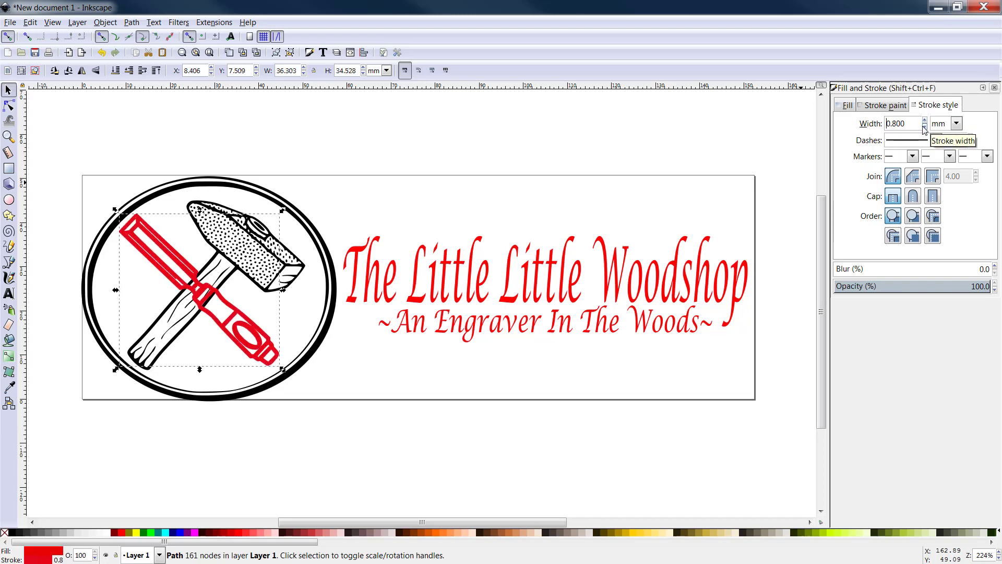
left_click(924, 127)
left_click(924, 127)
left_click(924, 127)
left_click(924, 127)
left_click(925, 126)
left_click(924, 127)
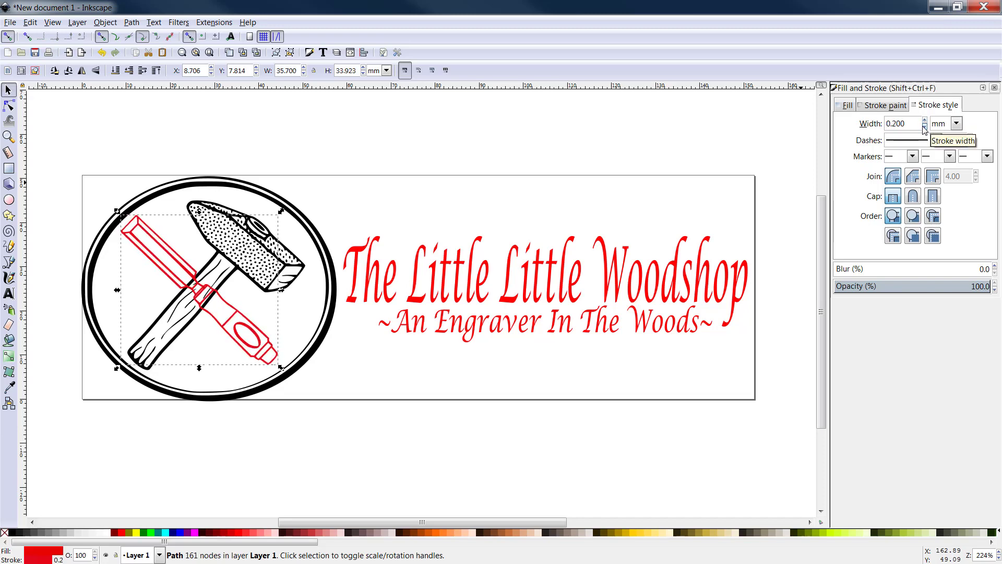
left_click(924, 120)
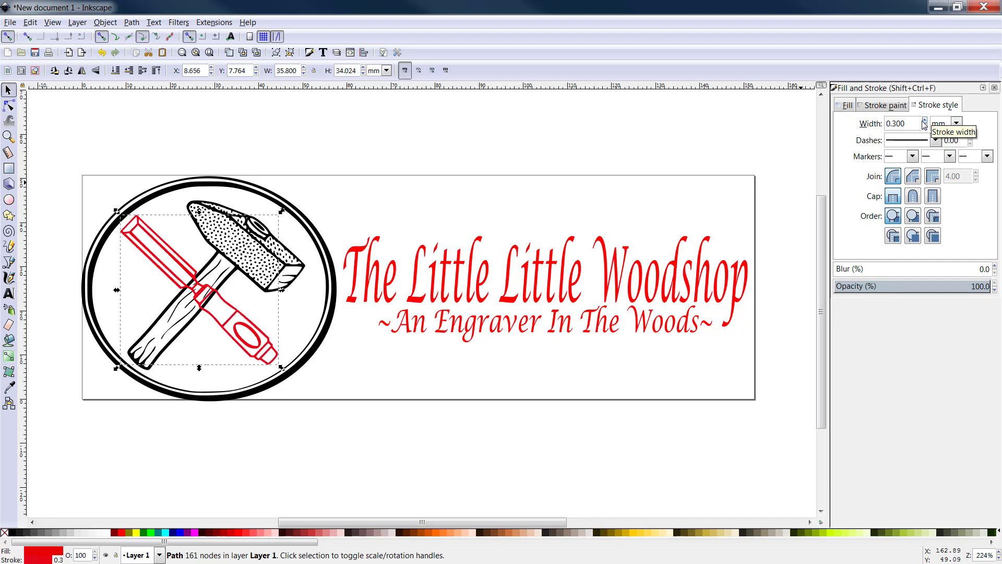
left_click(924, 121)
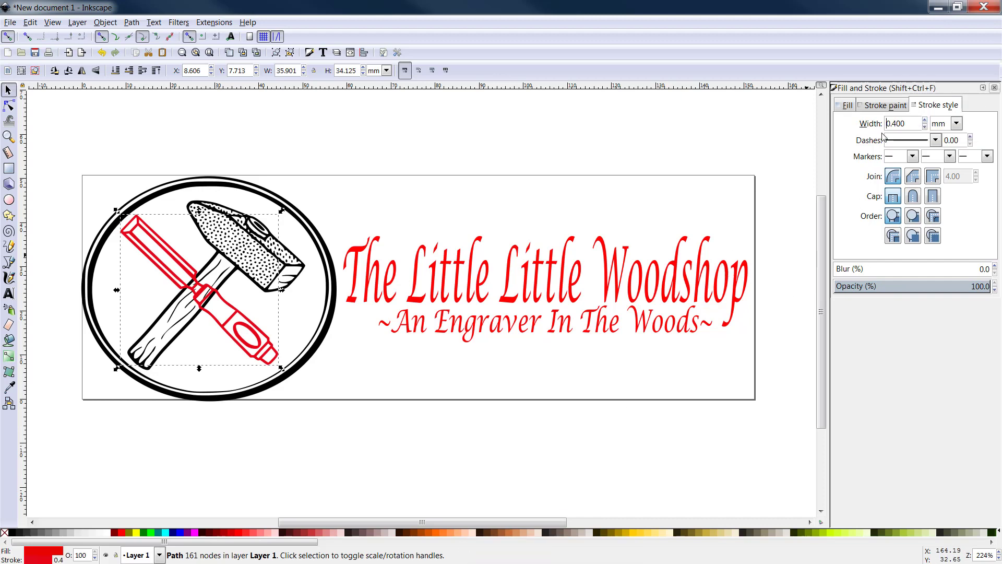
Set the chisel's outline width to 0.35 mm and deselect the path.
left_click(895, 124)
key("BackSpace")
key("BackSpace")
type("35")
left_click(297, 333)
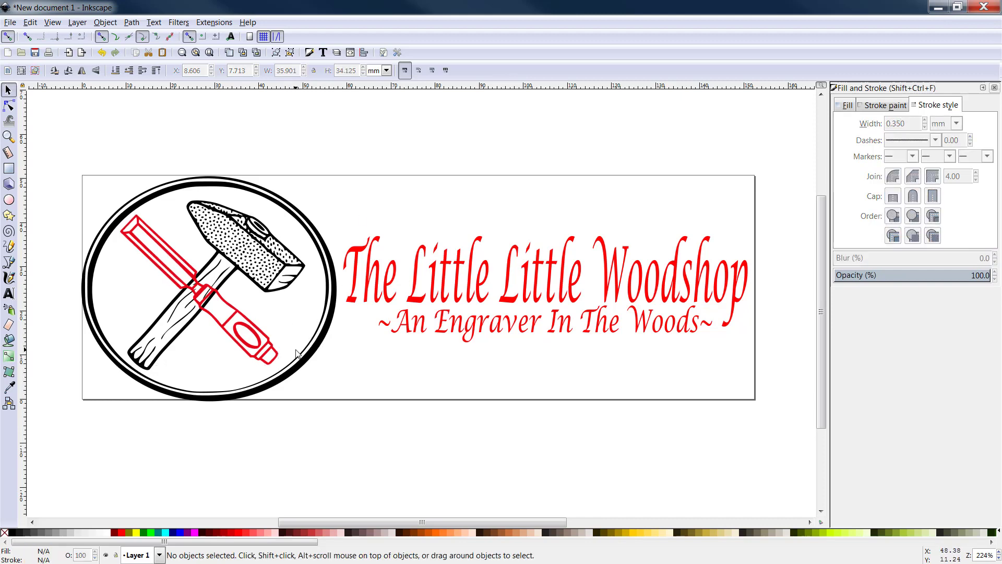
Enlarge the chisel to about 36.4 × 35 mm and shift the hammer about 2.5 mm right and 1 mm down inside the ring.
left_click(270, 349)
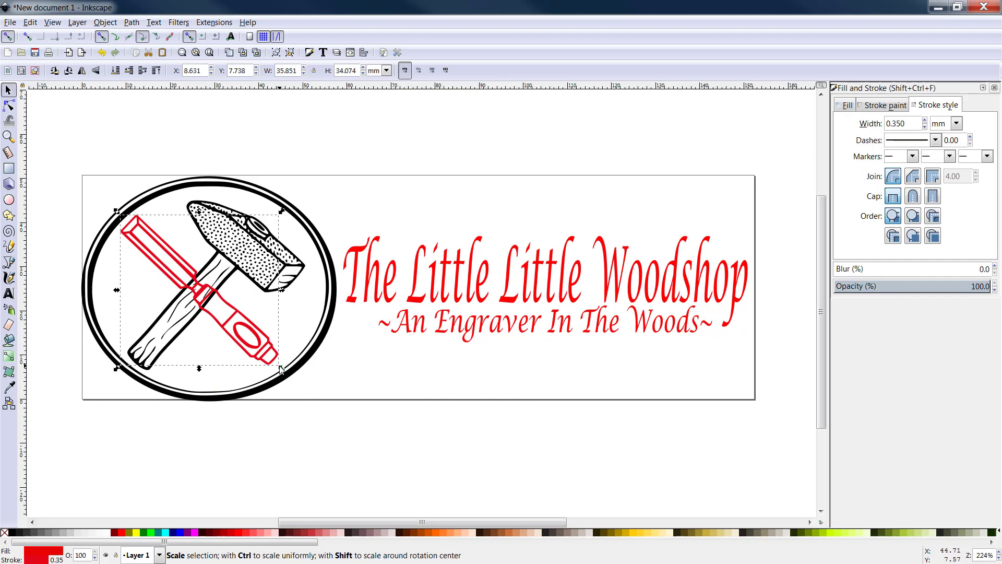
left_click_drag(281, 368, 285, 372)
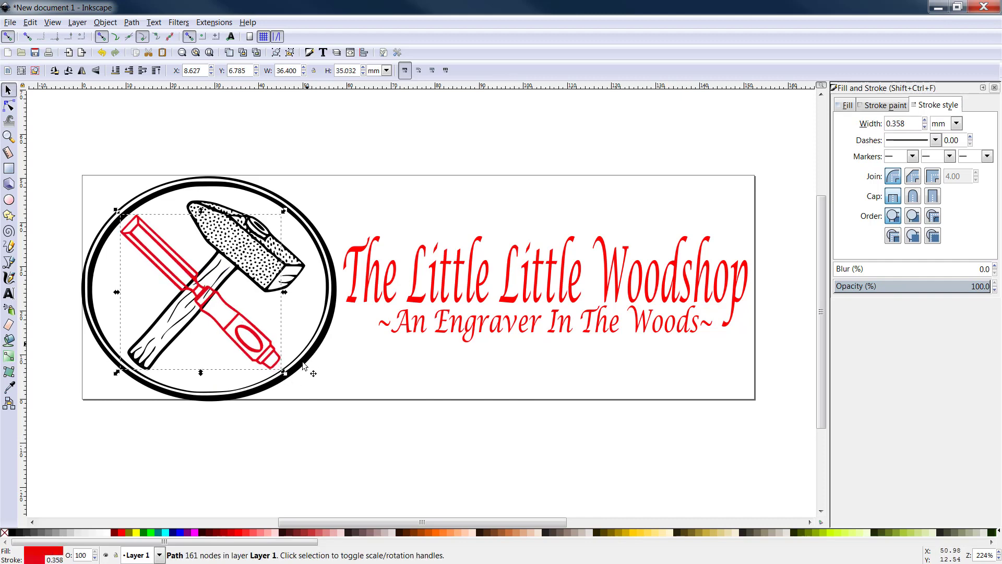
left_click(255, 252)
left_click_drag(253, 250, 262, 255)
left_click(340, 374)
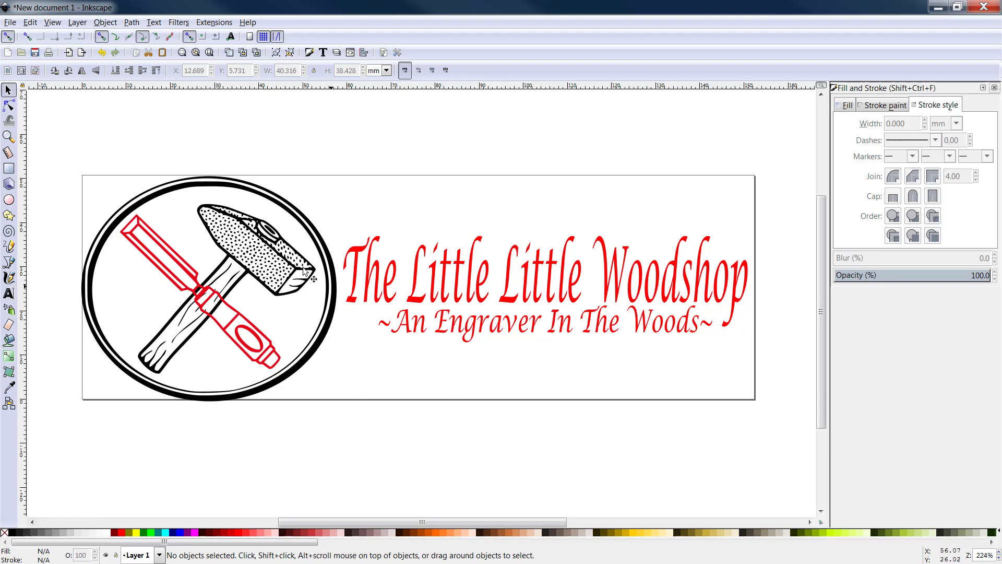
Try to resize the hammer from its upper right corner, and deselect it.
left_click(272, 265)
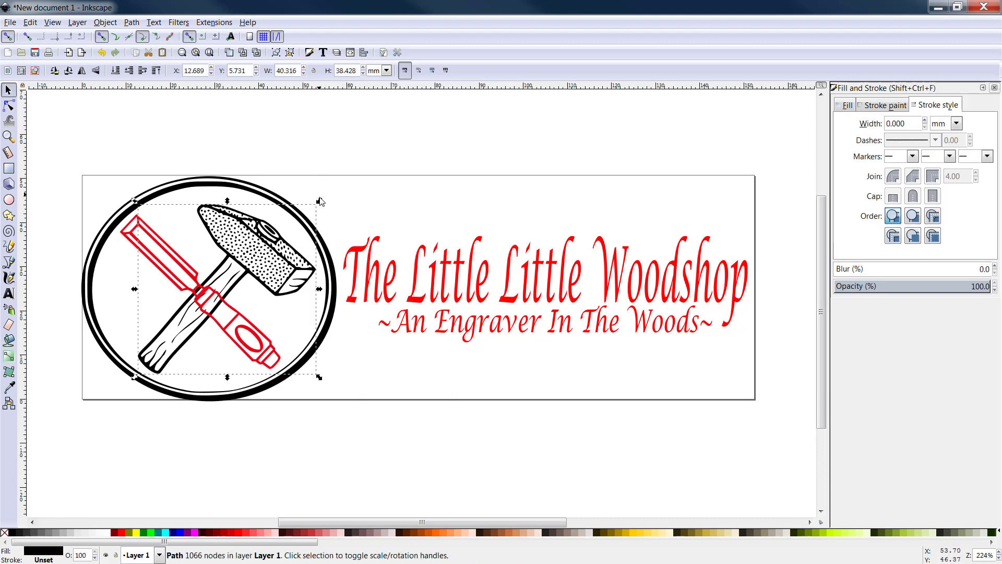
left_click_drag(320, 201, 316, 213)
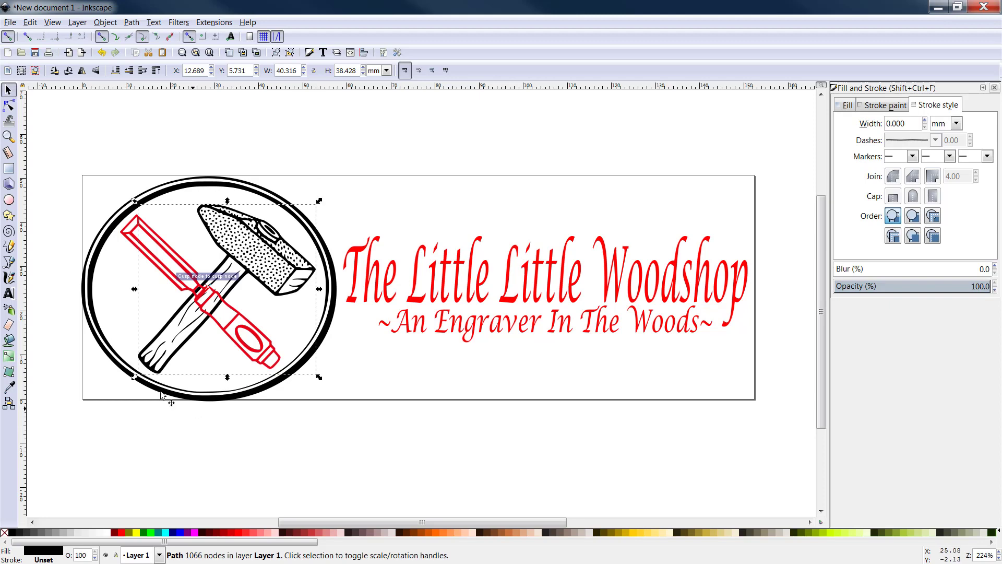
left_click(271, 318)
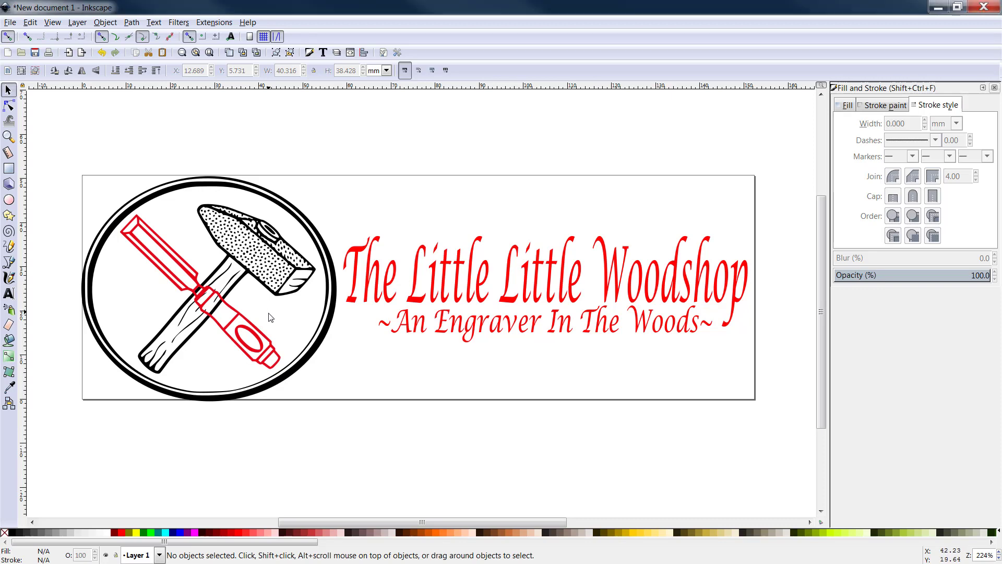
Open the hammer path for node editing where its handle crosses the chisel.
scroll(249, 306, "up", 2)
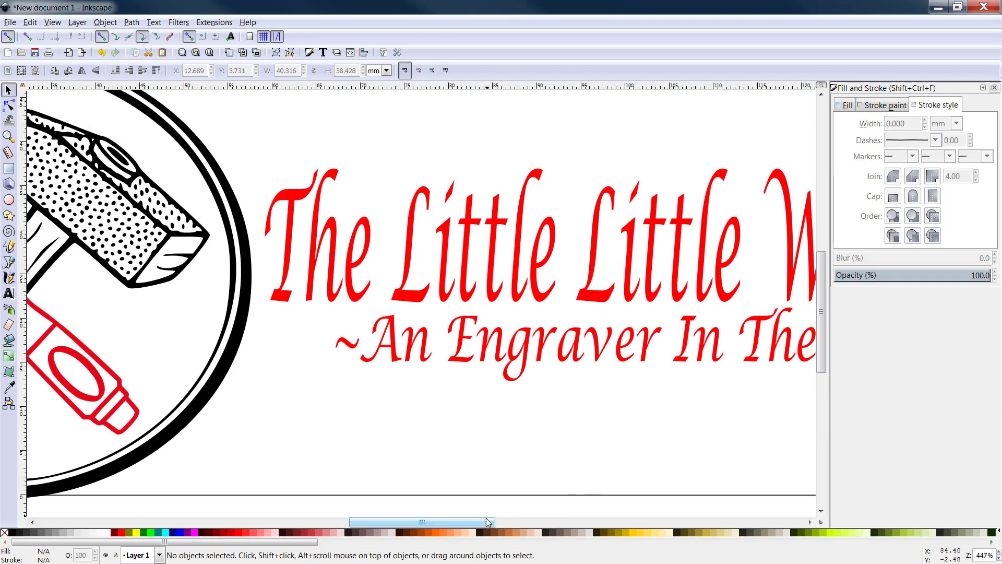
left_click_drag(493, 522, 388, 522)
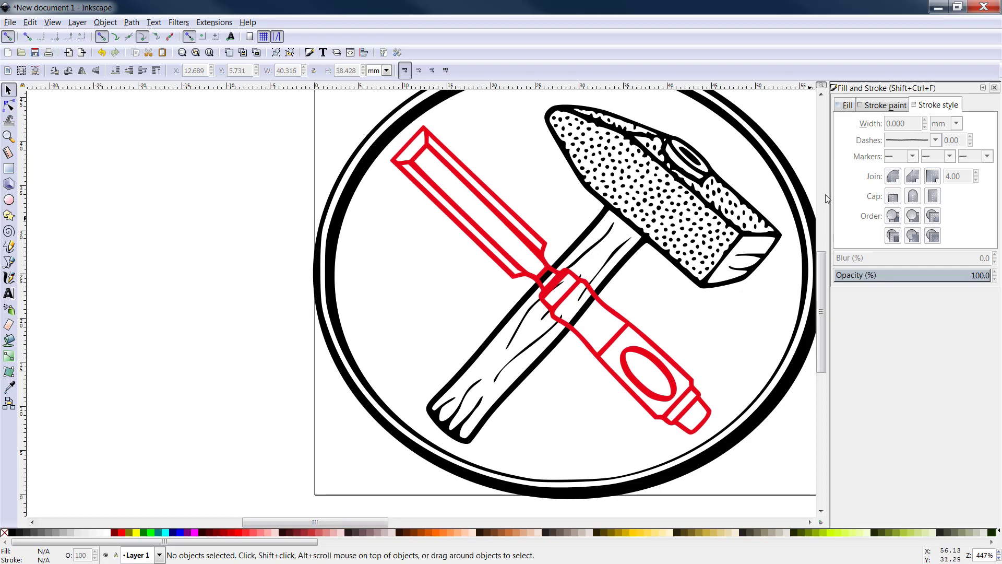
left_click(820, 95)
left_click(821, 94)
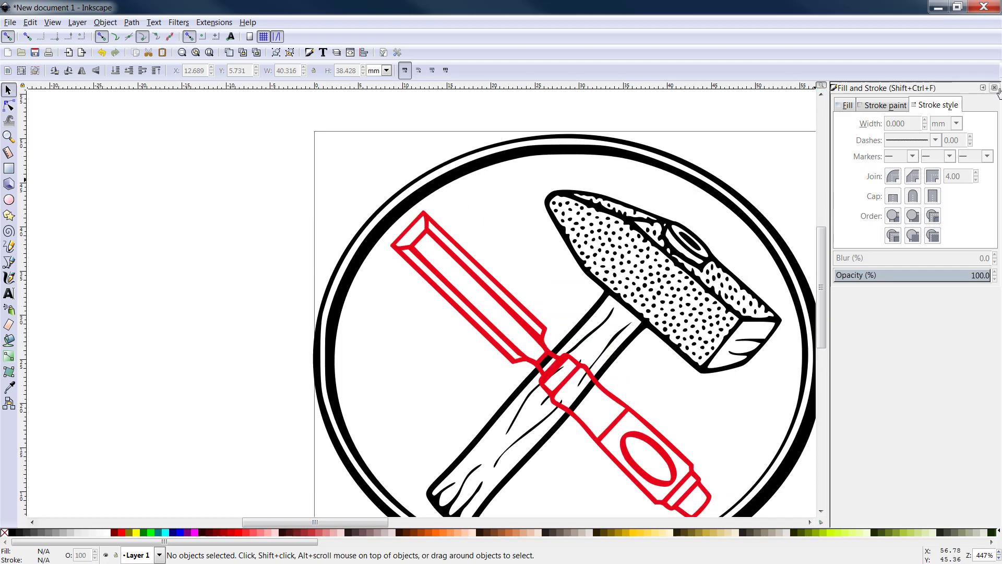
left_click(809, 522)
key("plus")
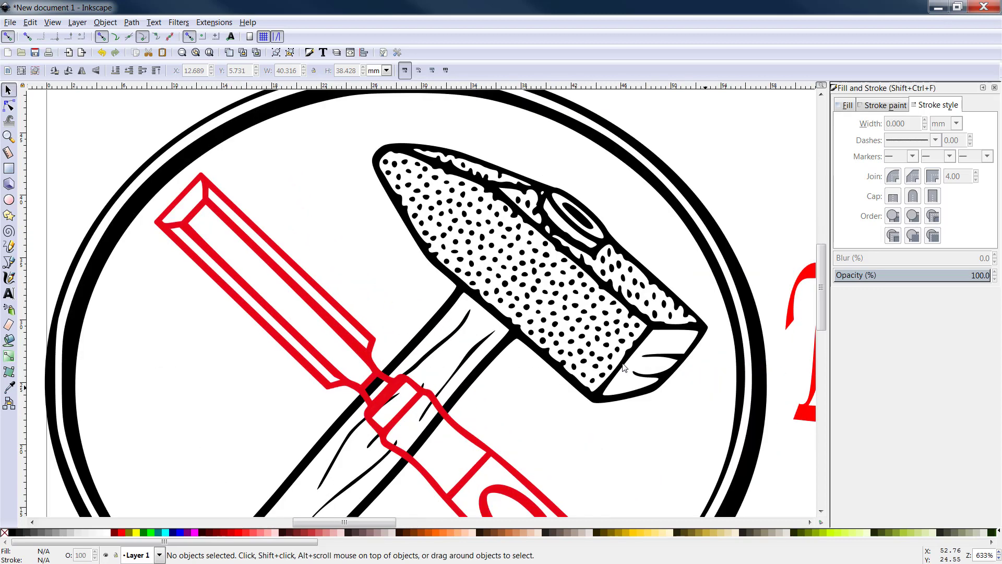
left_click(810, 521)
key("plus")
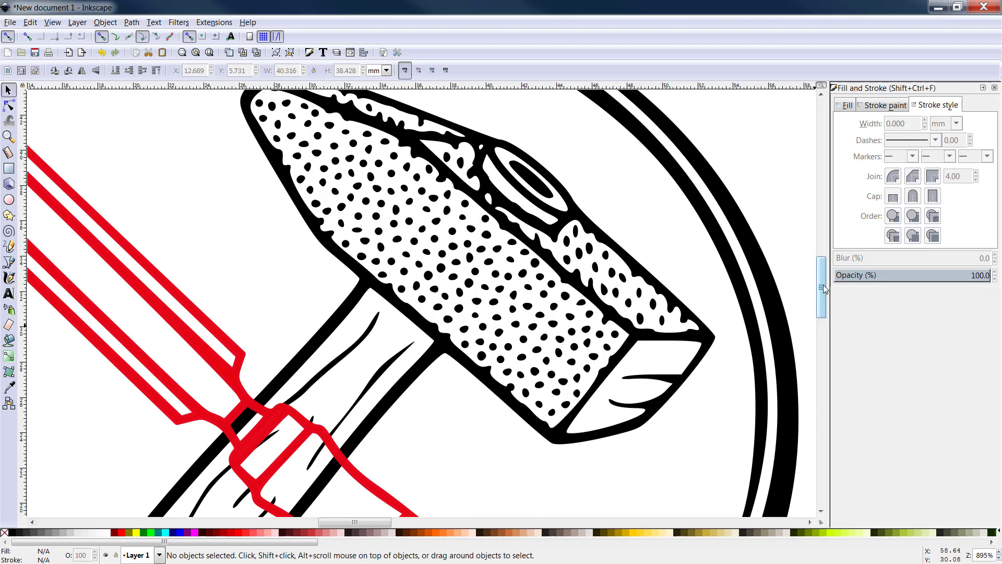
left_click_drag(822, 287, 823, 316)
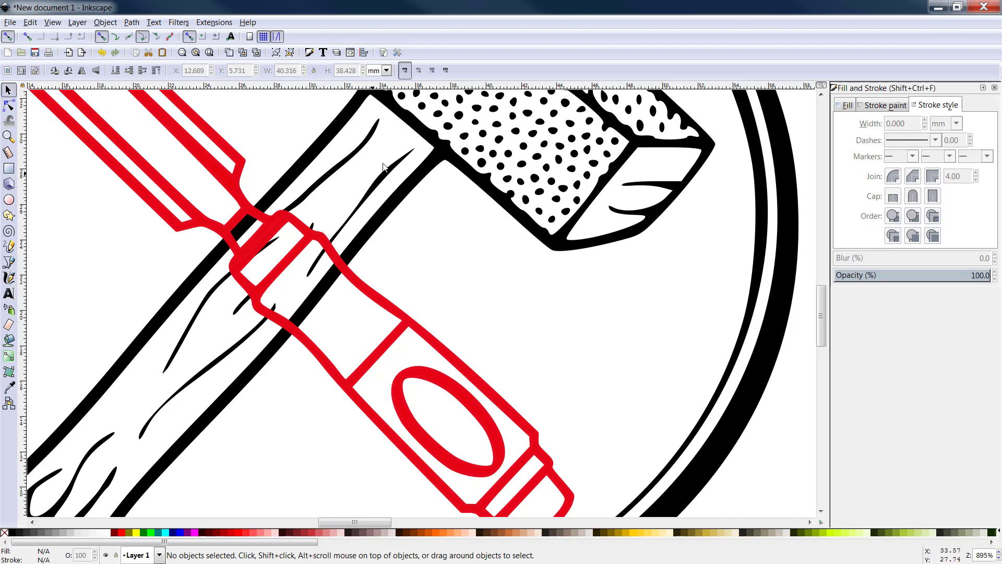
left_click(9, 107)
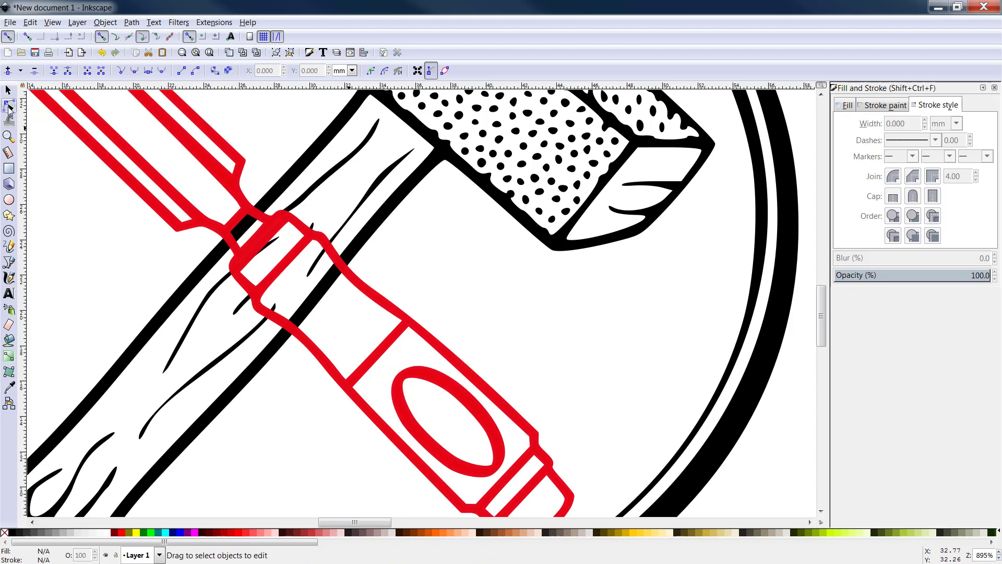
left_click(383, 178)
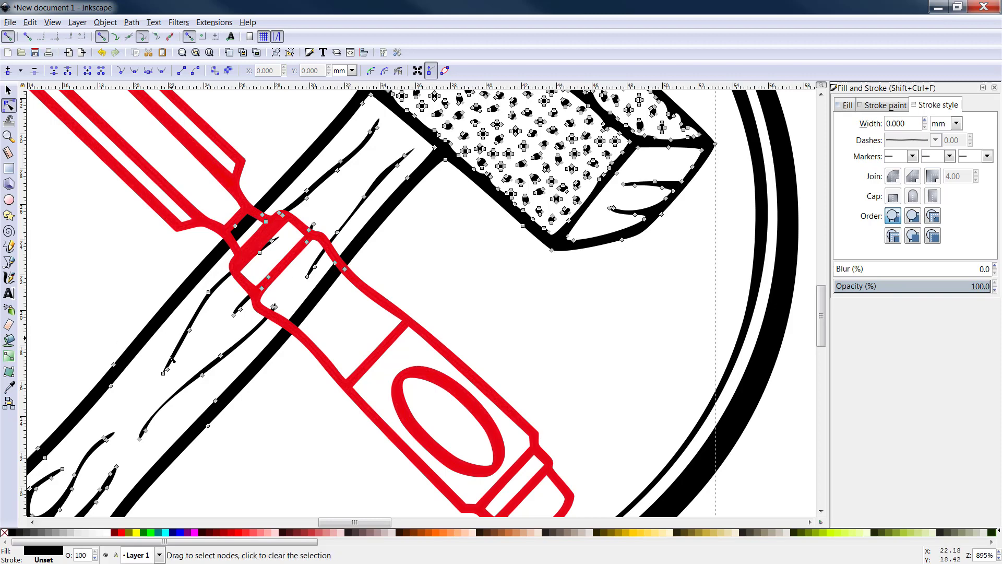
Try to delete the end node of a wood-grain line inside the chisel's handle, and undo the deletion.
key("plus")
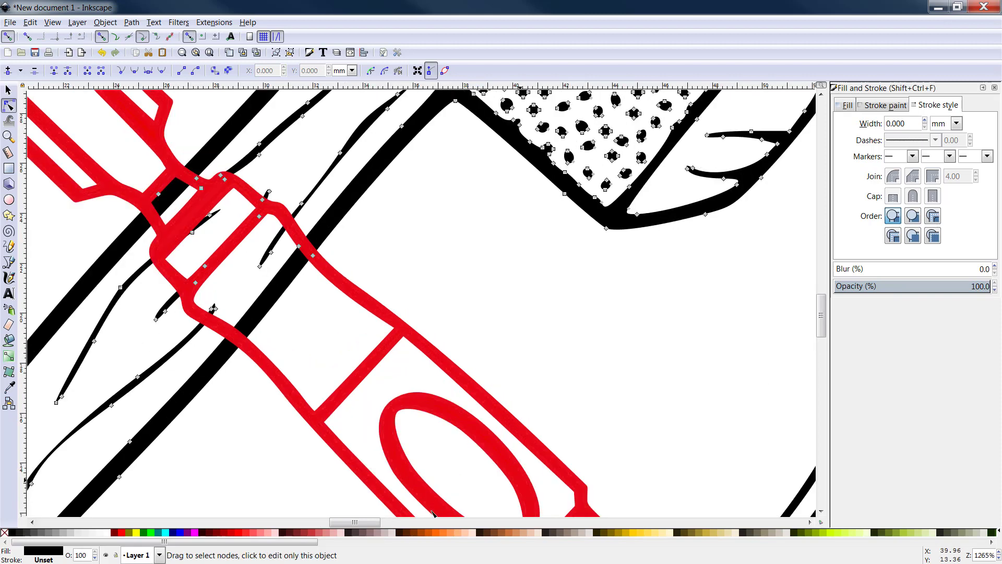
scroll(353, 524, "left", 5)
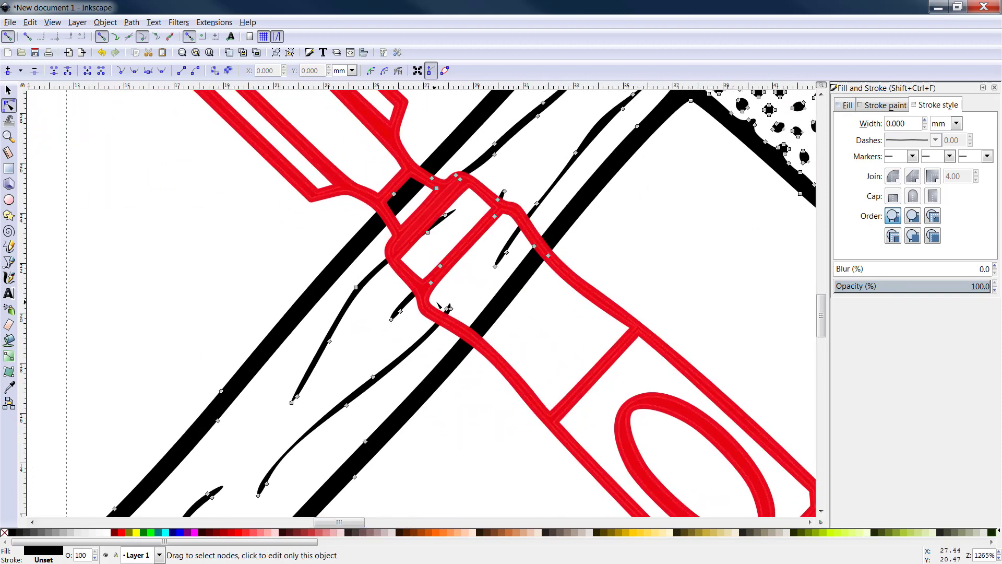
right_click(496, 267)
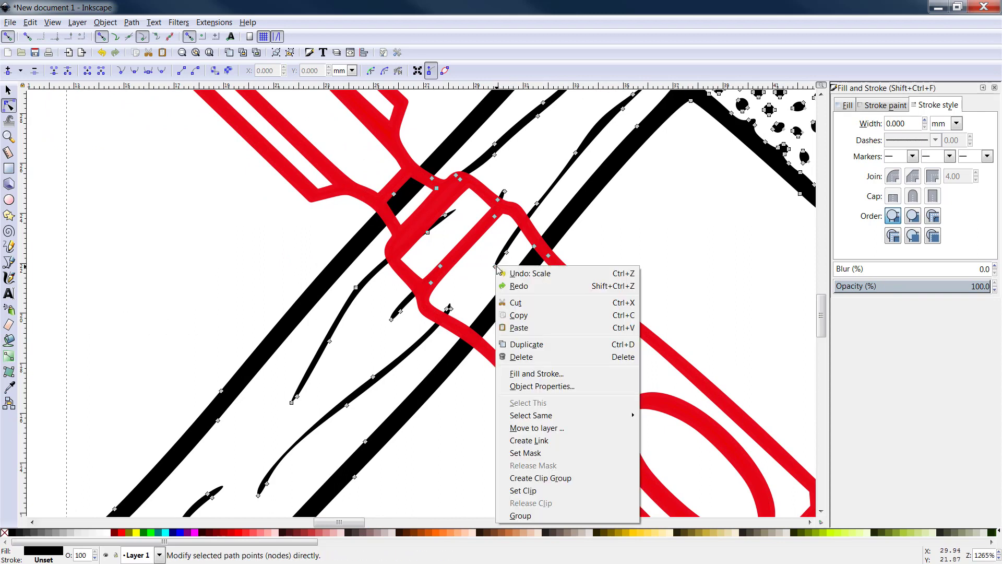
left_click(513, 359)
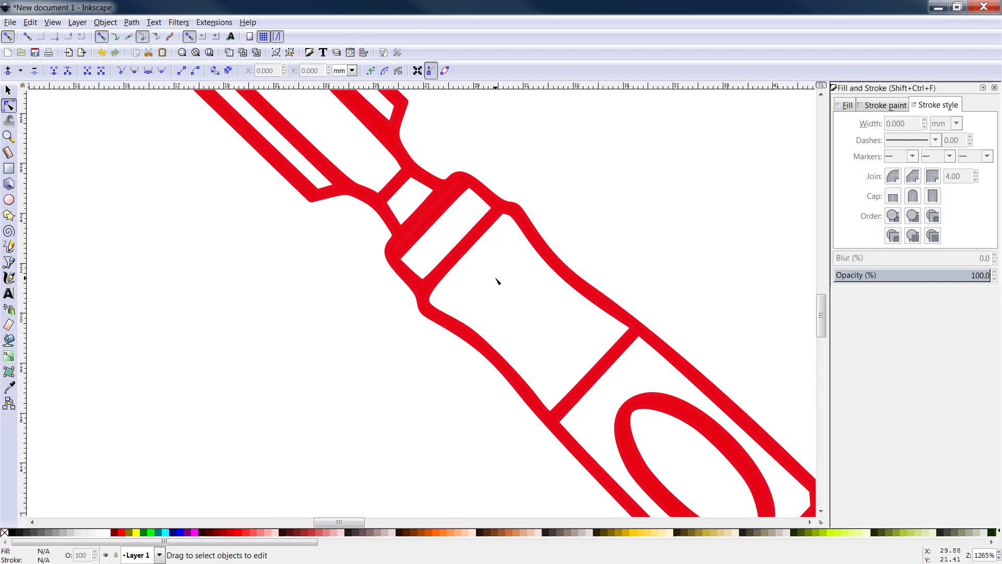
left_click(30, 23)
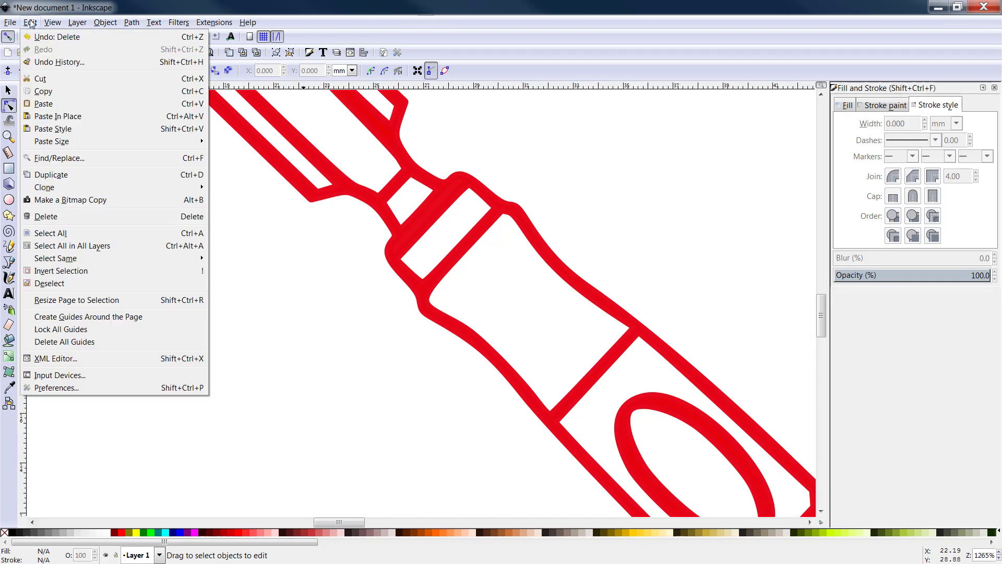
left_click(59, 37)
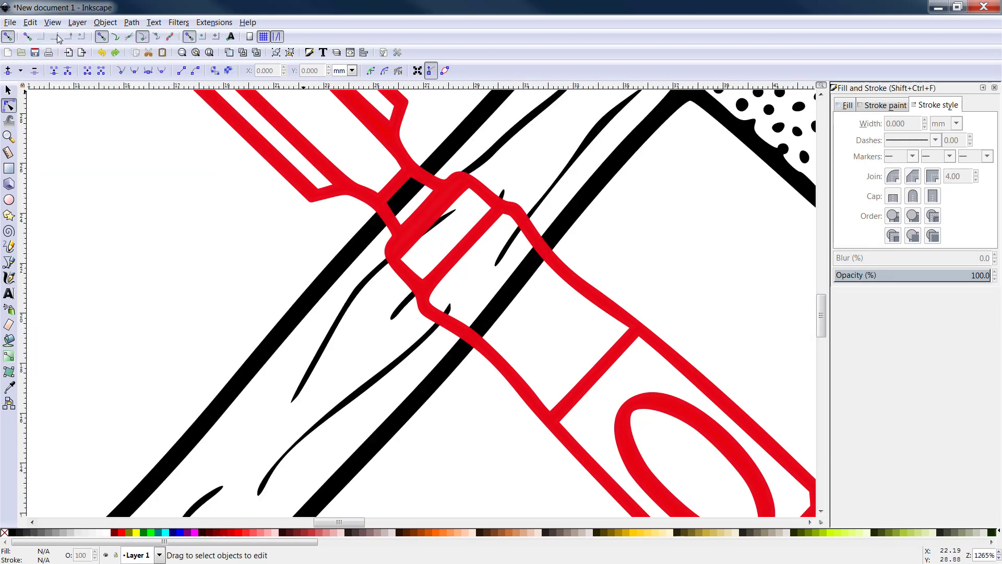
Delete the lower nodes of the hammer handle's wood-grain line that runs across the chisel's handle, beside the ferrule.
left_click(571, 164)
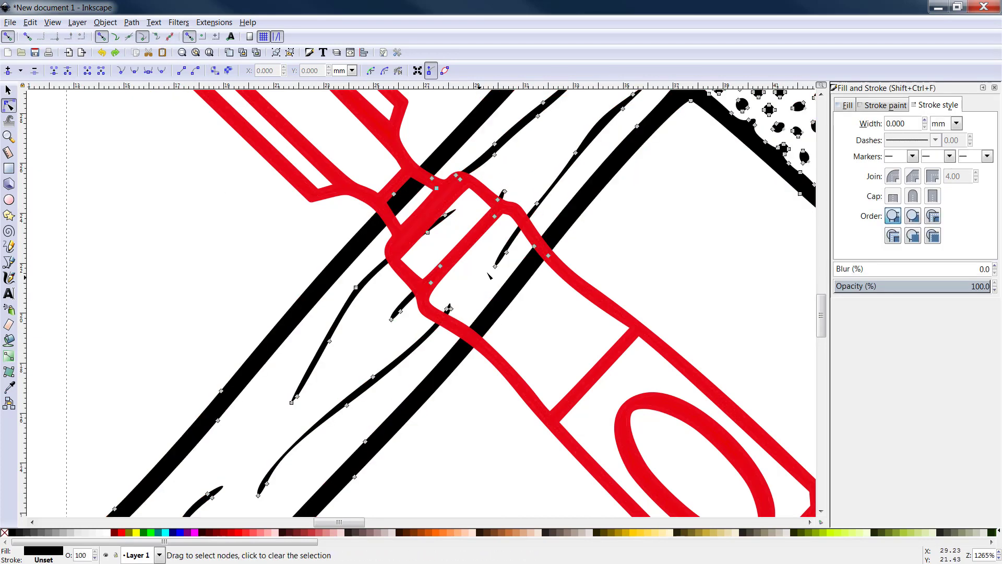
left_click(494, 265)
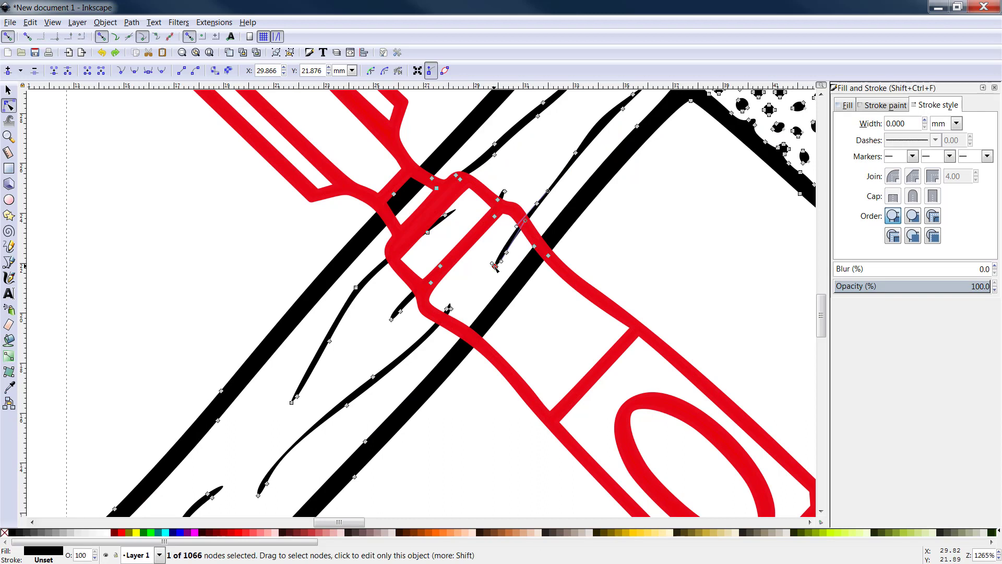
left_click_drag(494, 265, 488, 288)
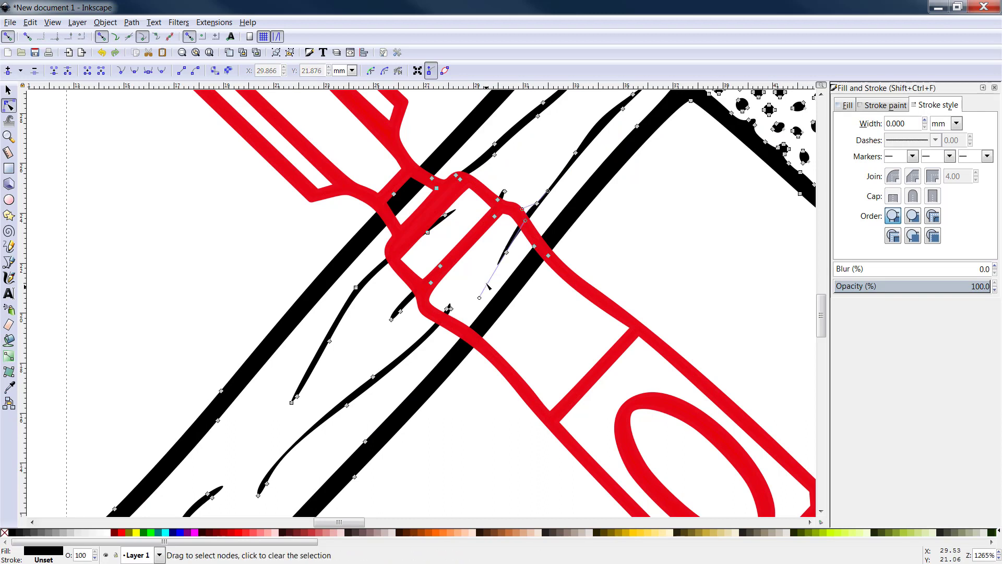
left_click(506, 254)
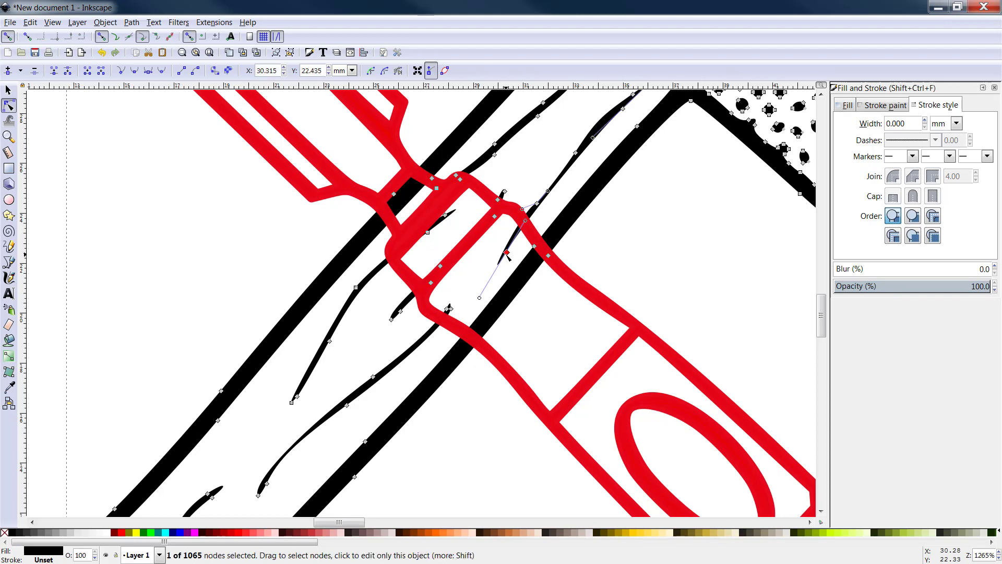
key("Delete")
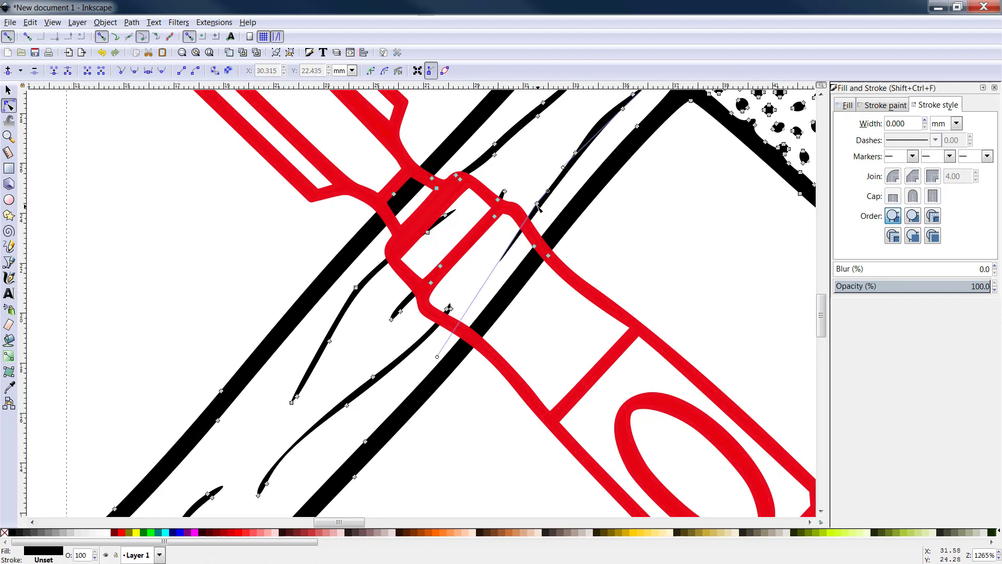
left_click(537, 204)
key("Delete")
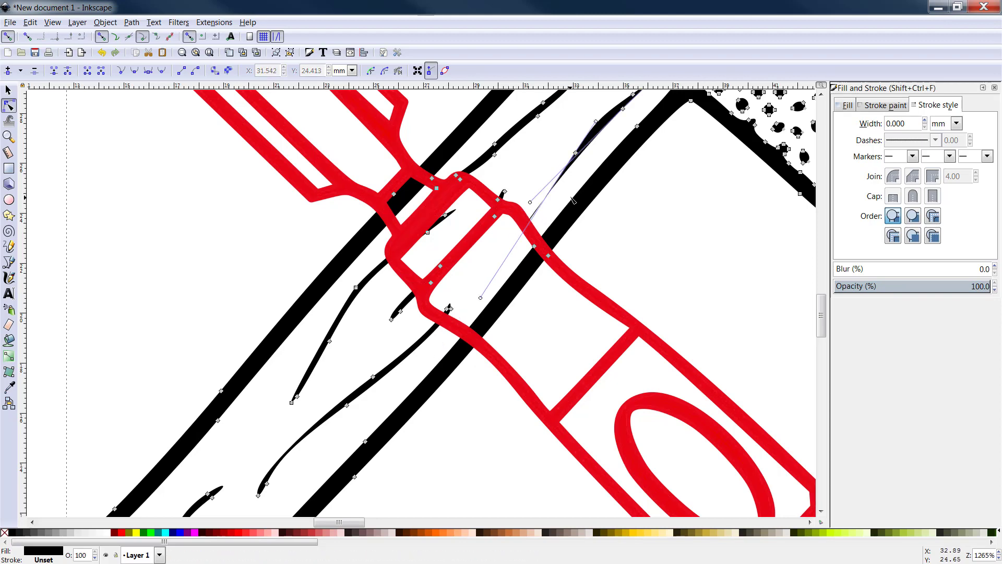
Delete the two upper end nodes of the long wood-grain line that runs under the chisel below its ferrule.
scroll(527, 282, "down", 4)
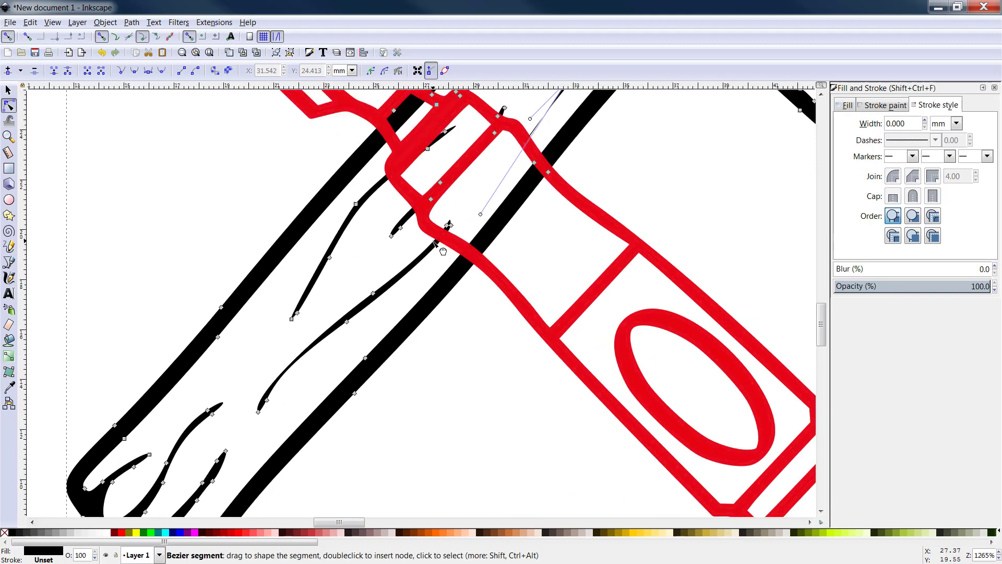
key("plus")
key("plus")
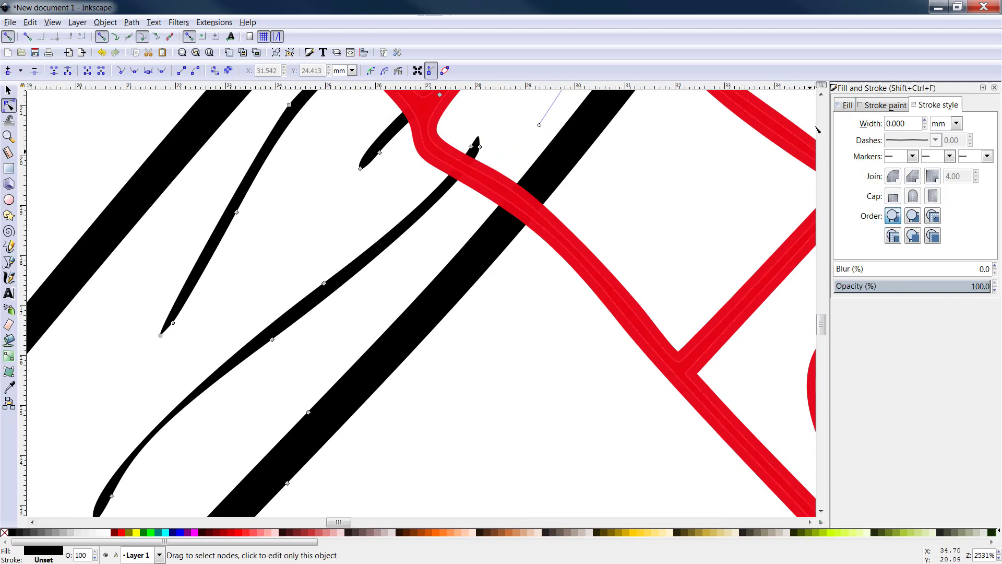
left_click(821, 95)
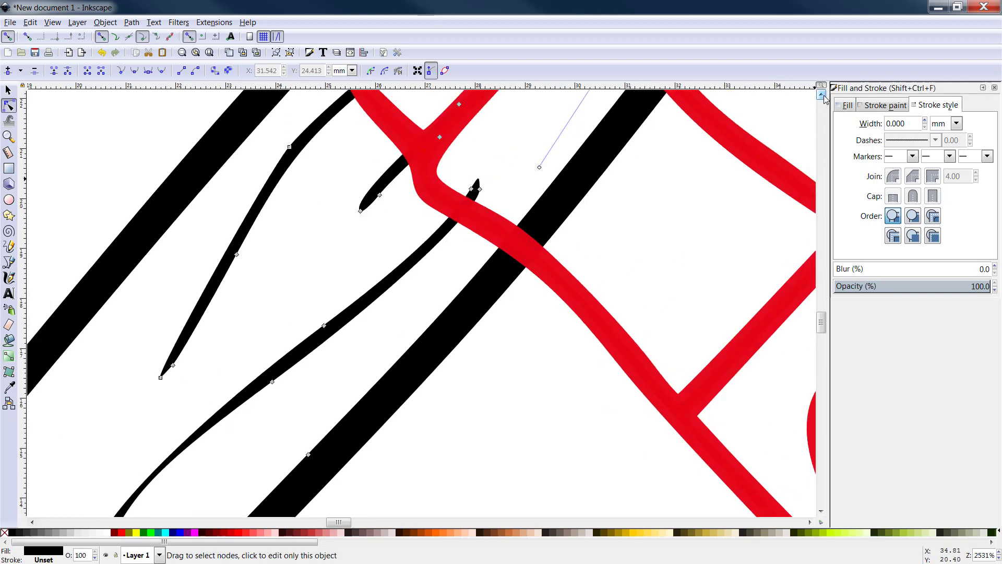
left_click(479, 189)
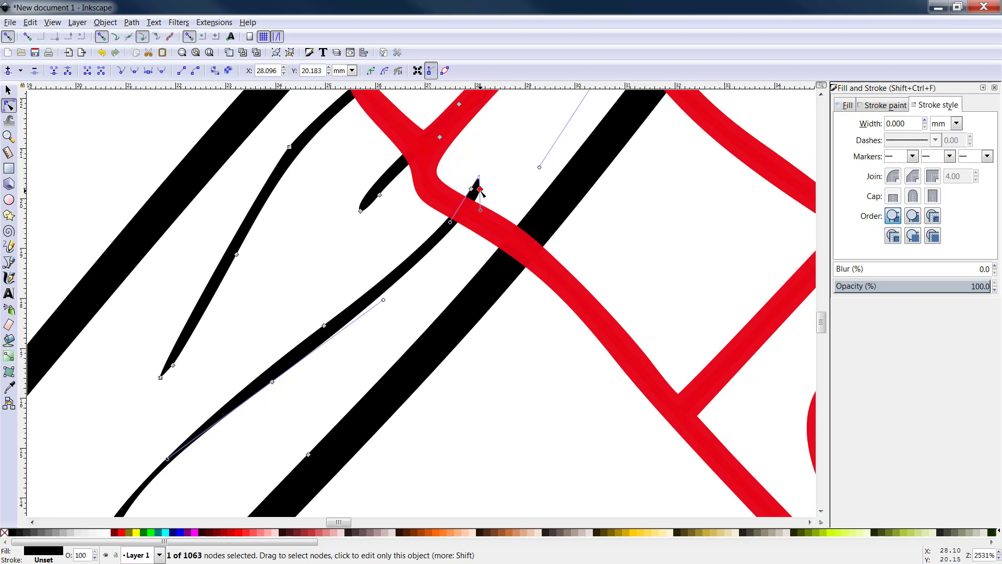
key("Delete")
left_click(470, 189)
key("Delete")
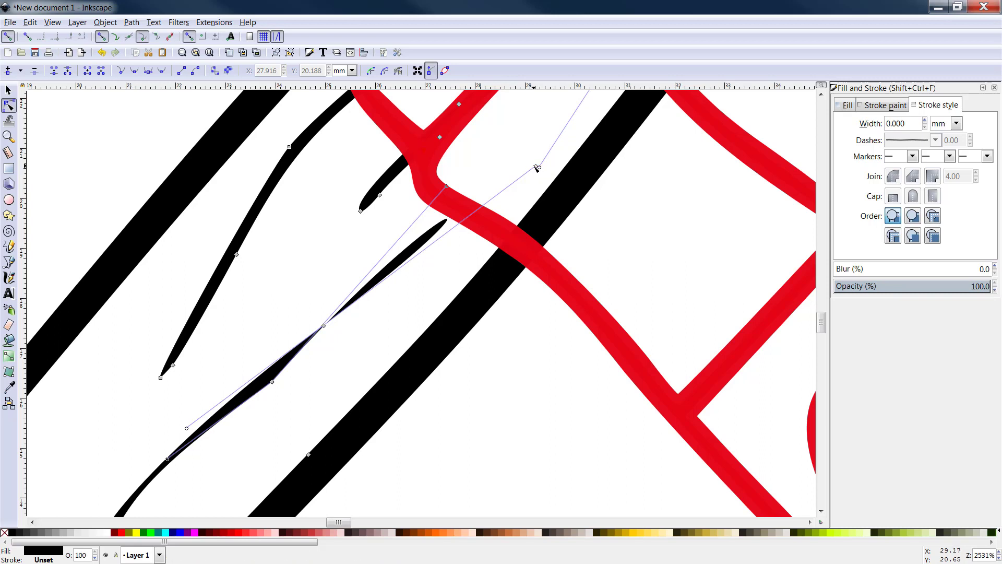
Remove the long grain line's two middle nodes and pull in its curve handle to form a slim stroke ending short of the chisel.
left_click(328, 346)
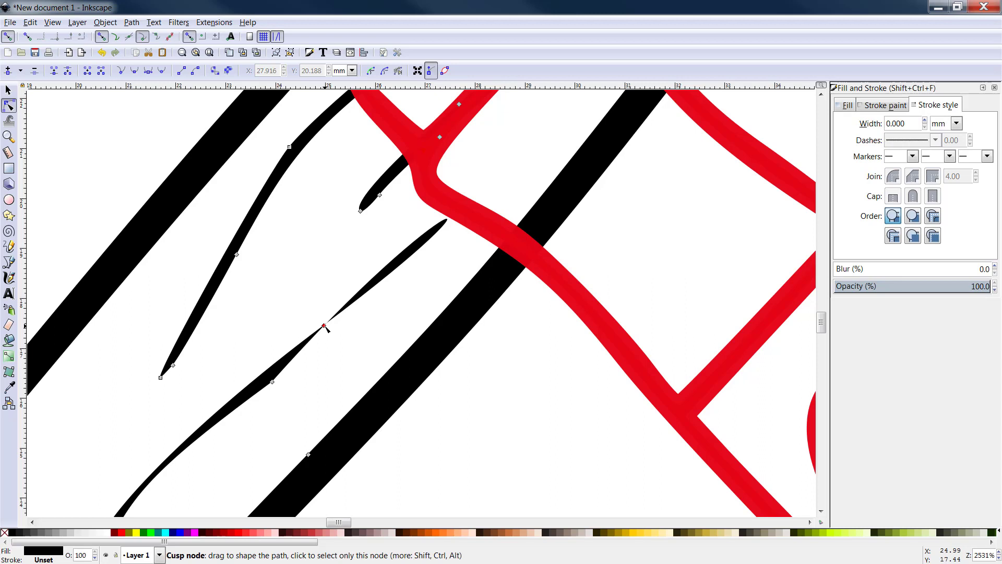
left_click(272, 381)
key("Delete")
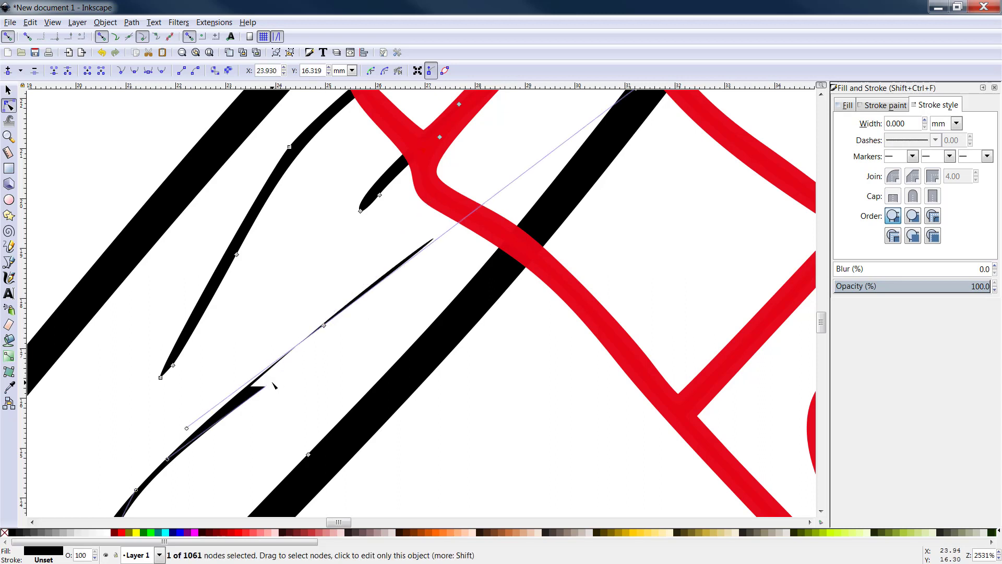
left_click(324, 326)
key("Delete")
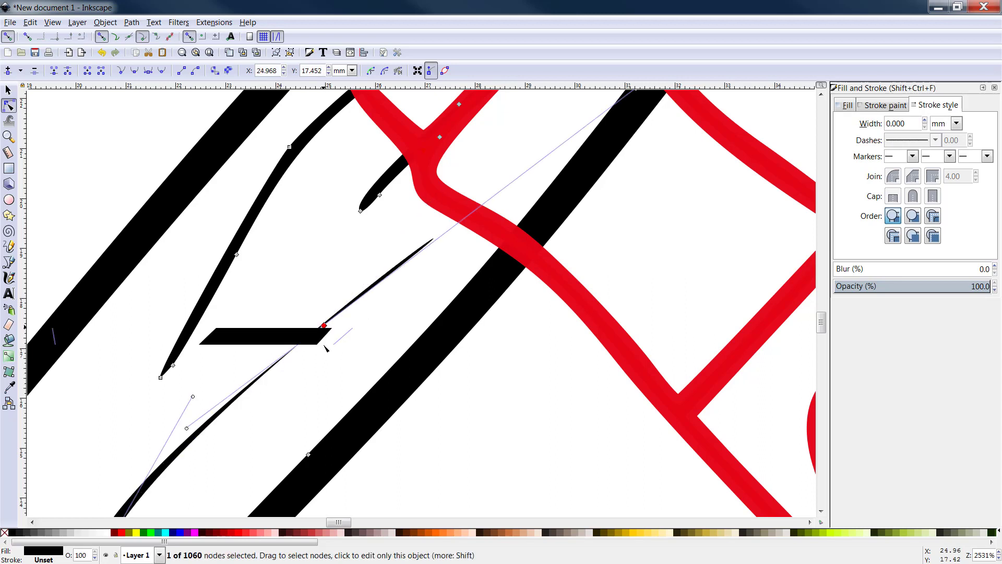
scroll(324, 367, "down", 3)
scroll(324, 368, "down", 3)
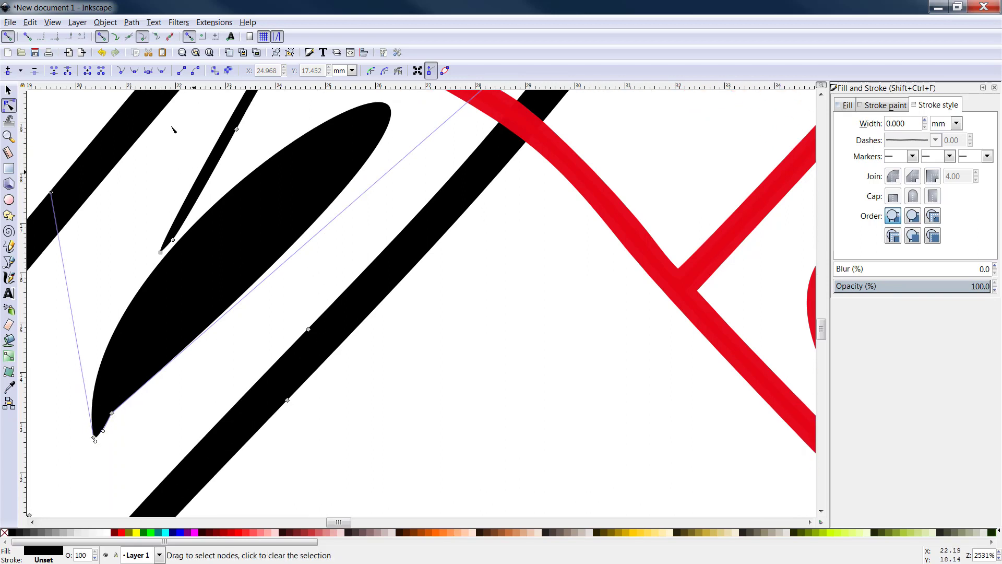
left_click_drag(50, 194, 265, 213)
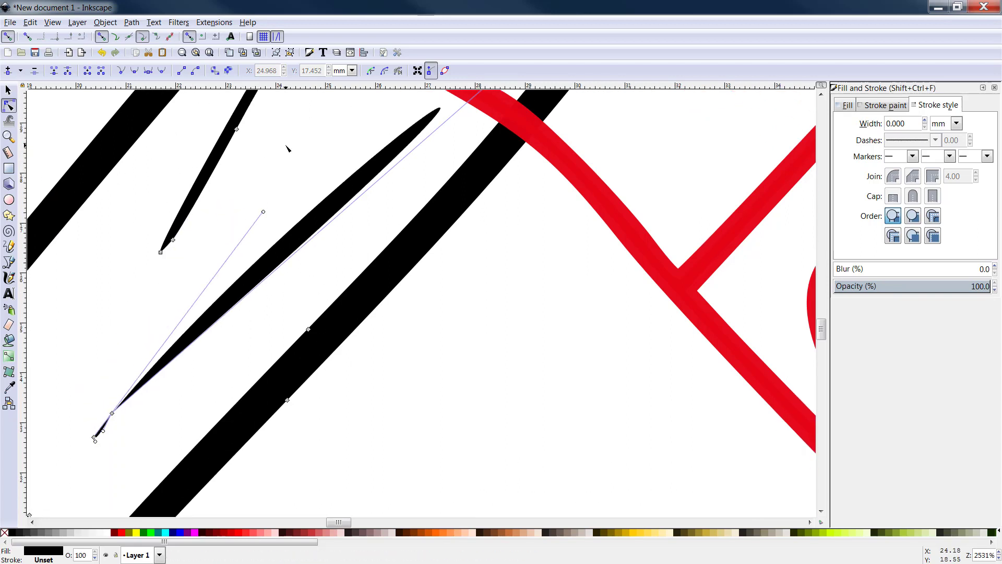
scroll(292, 170, "up", 4)
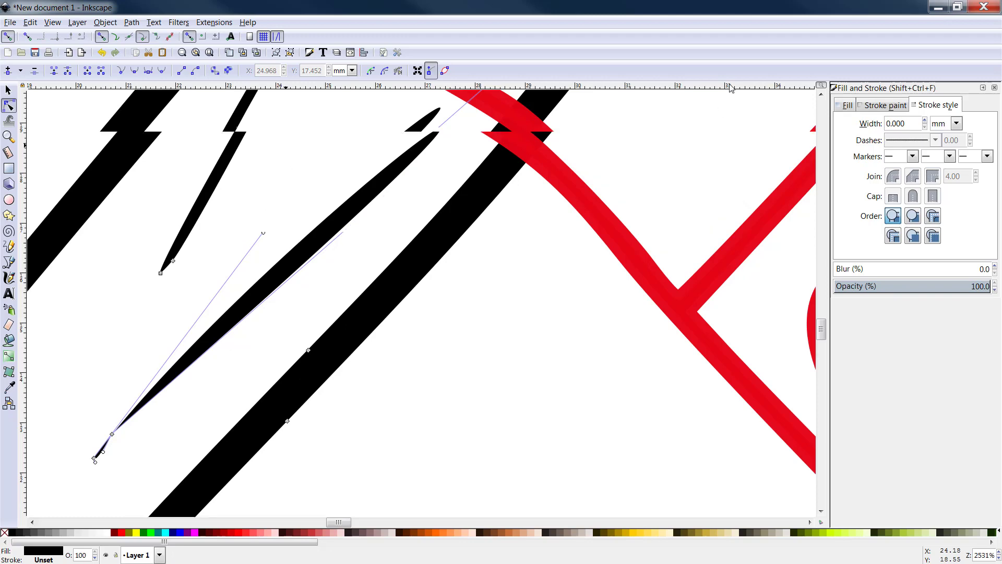
left_click(293, 171)
Reopen the hammer path for node editing and delete the upper nodes of the short grain line crossing the chisel's ferrule band.
left_click(821, 95)
left_click(821, 96)
left_click(821, 96)
left_click(822, 96)
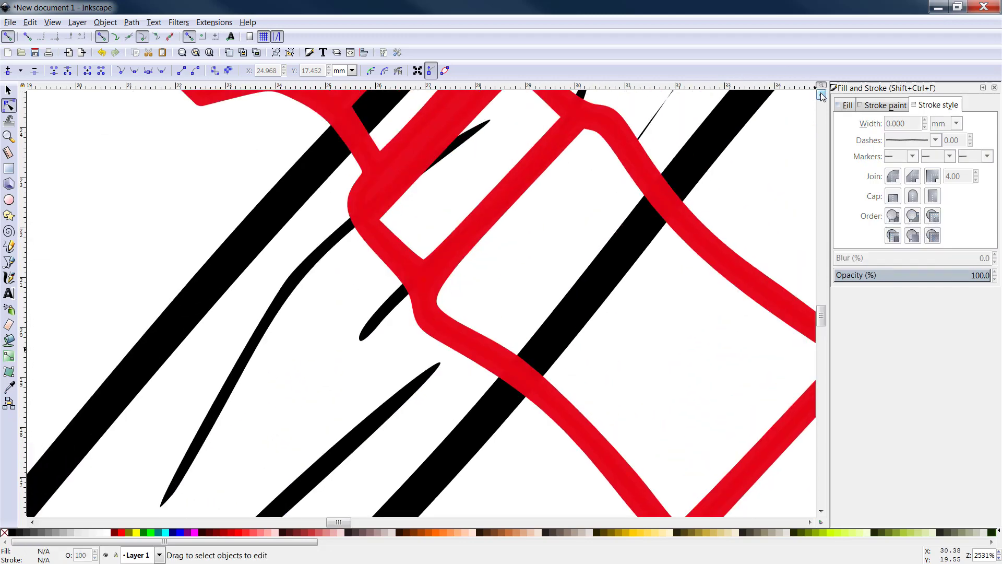
left_click(821, 95)
left_click(583, 130)
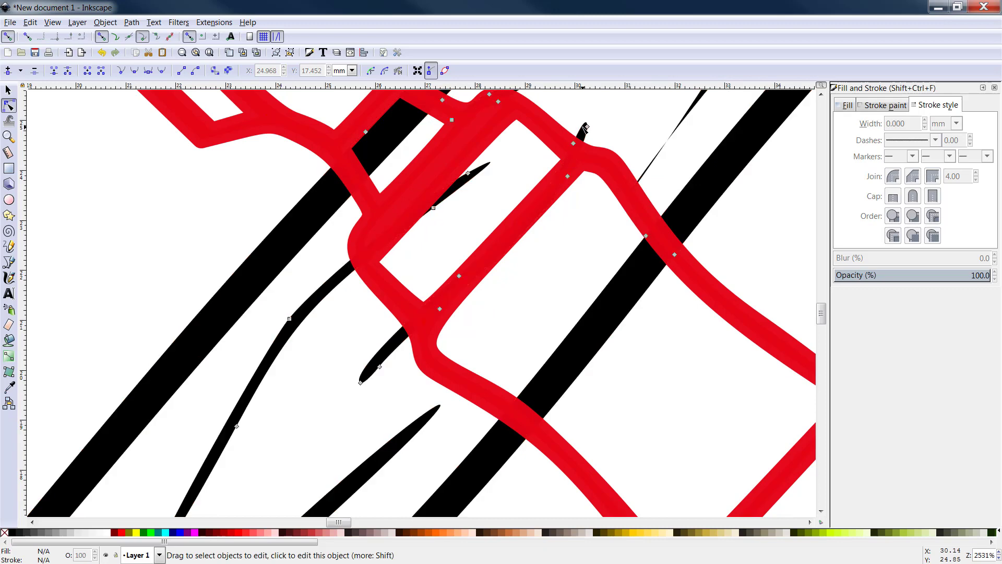
left_click(588, 126)
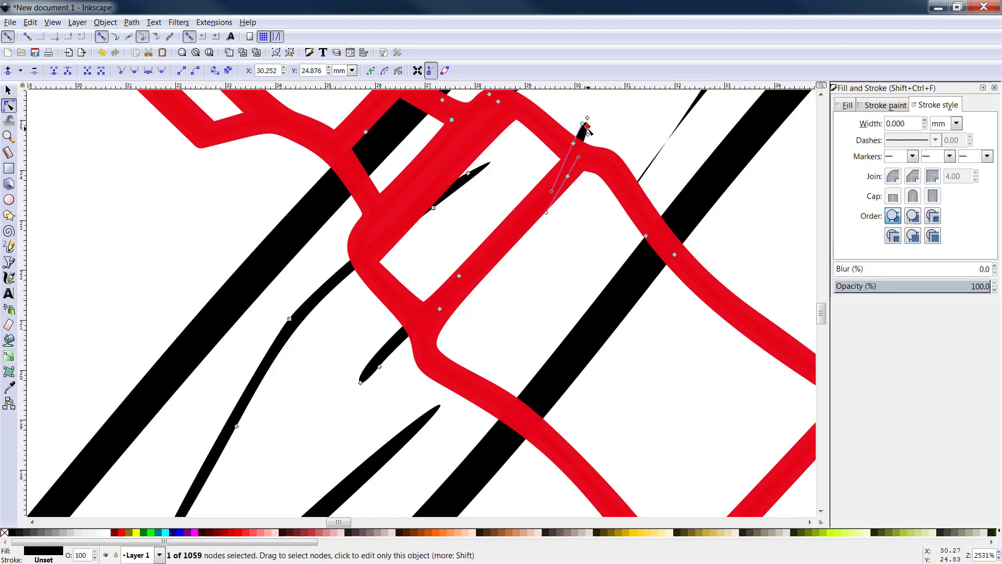
key("Delete")
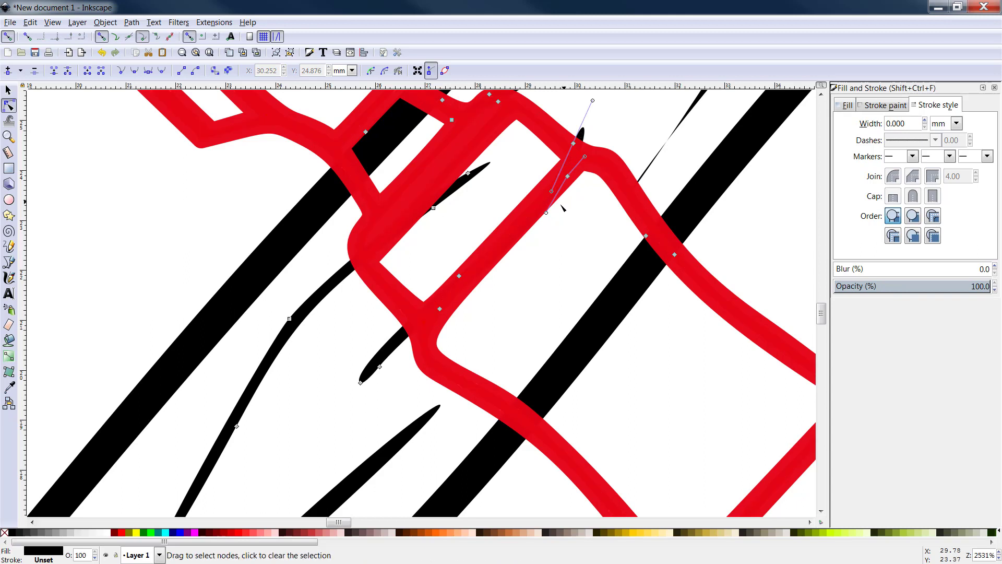
left_click(567, 177)
key("Delete")
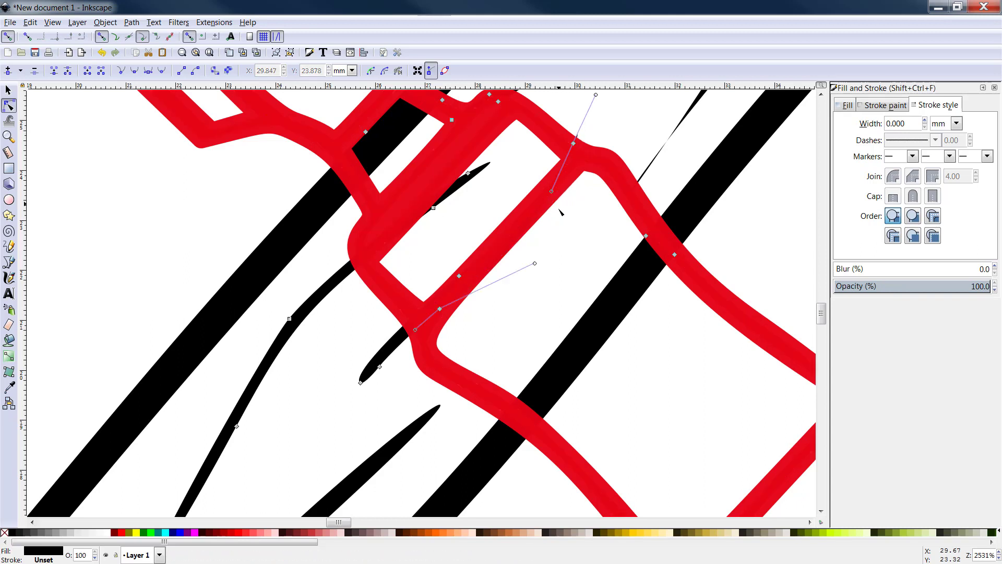
left_click(574, 143)
key("Delete")
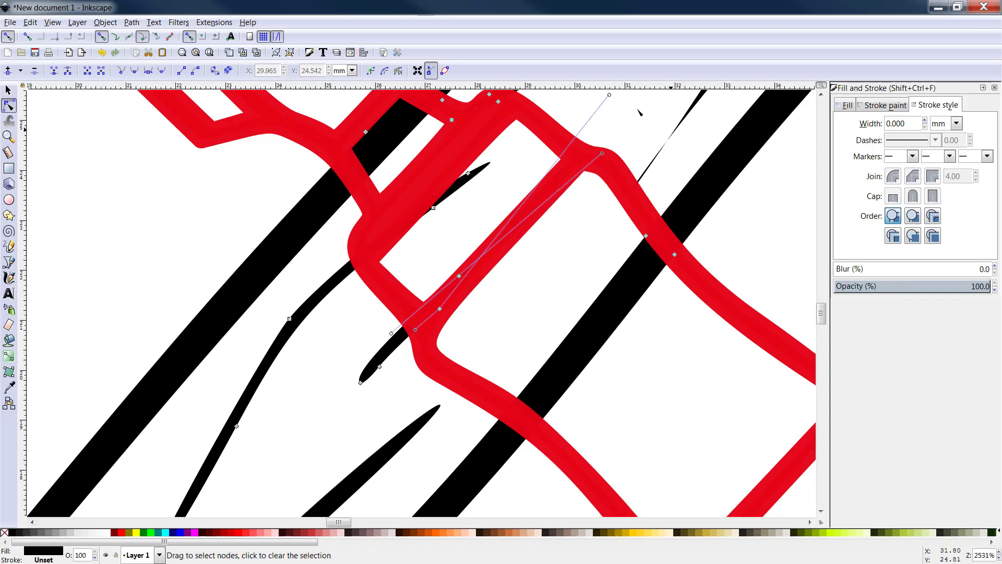
Delete the nodes of the left grain line inside the ferrule and pull back its curve handle so the line ends before the chisel.
left_click(469, 175)
key("Delete")
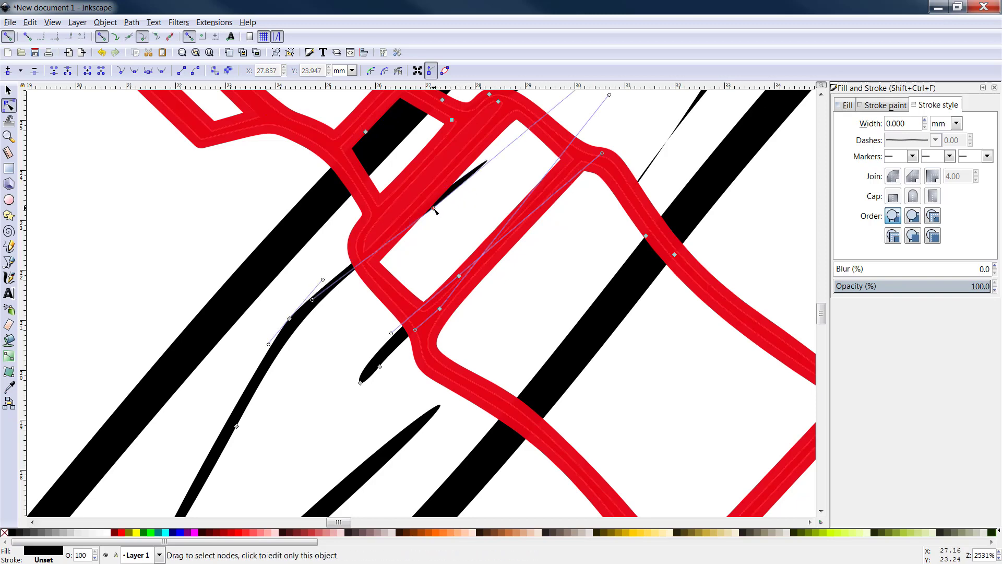
left_click(433, 208)
key("Delete")
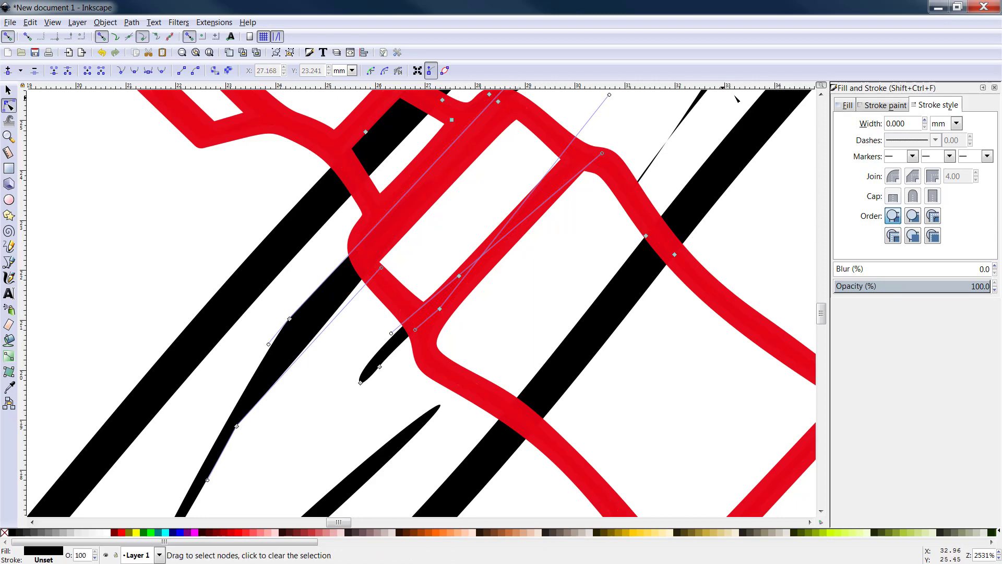
scroll(814, 97, "up", 4)
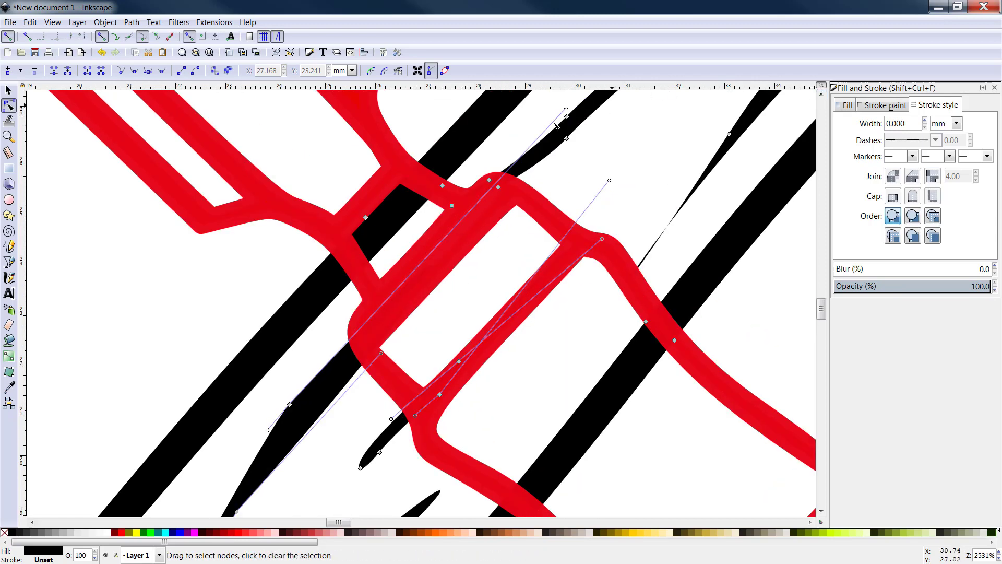
mouse_move(547, 133)
left_mouse_down()
mouse_move(336, 351)
mouse_move(351, 302)
mouse_move(347, 330)
mouse_move(358, 332)
left_mouse_up()
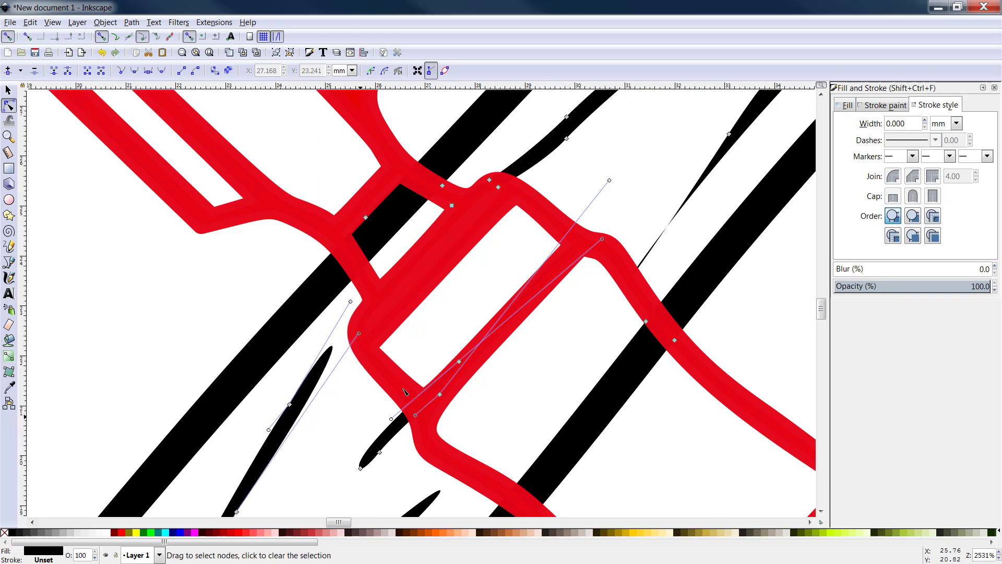
Reshape the right grain line above the chisel with its curve handles into a thicker stroke that tapers off before the chisel's edge.
scroll(731, 219, "up", 4)
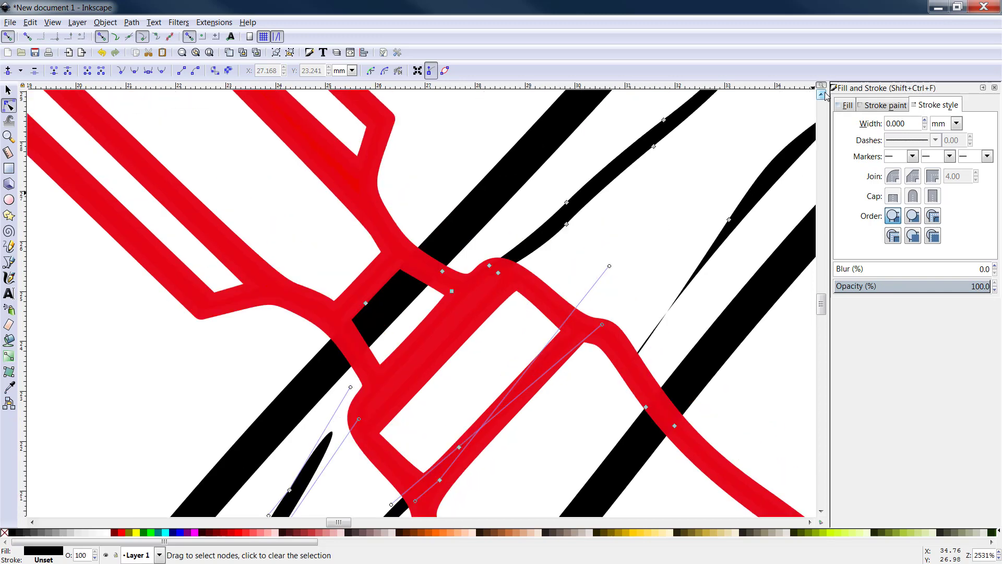
left_click(729, 220)
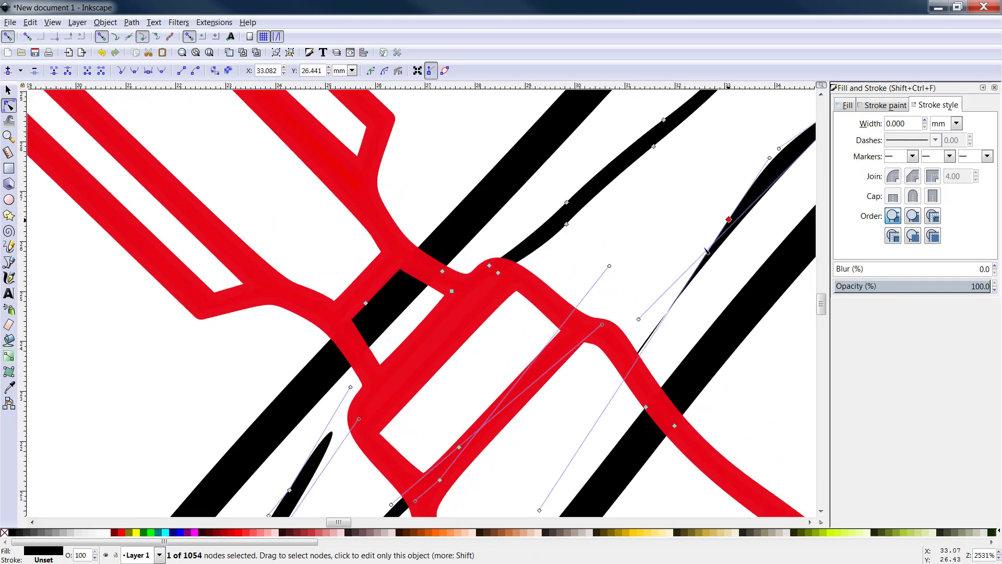
left_click_drag(639, 320, 675, 343)
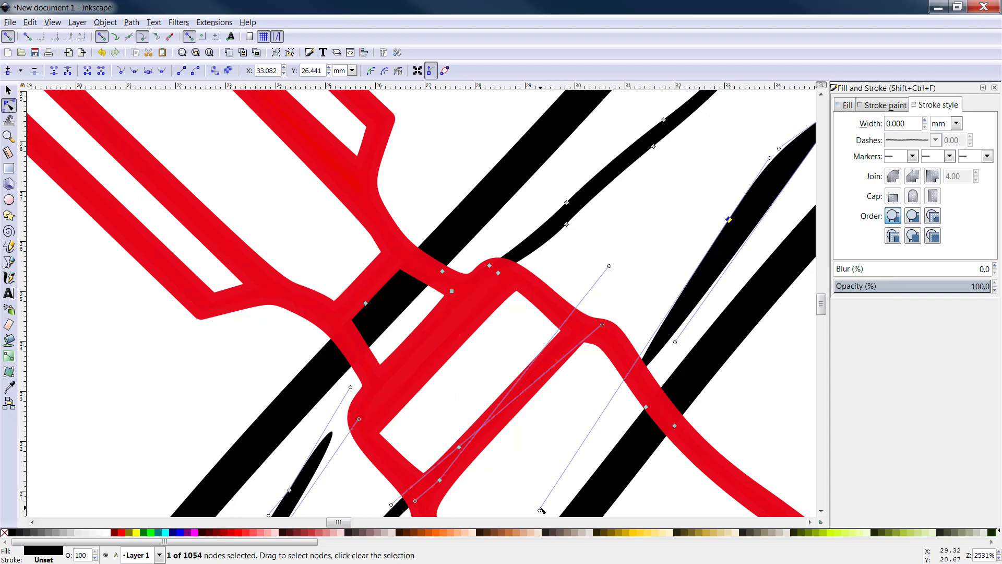
mouse_move(541, 509)
left_mouse_down()
mouse_move(620, 311)
mouse_move(575, 428)
left_mouse_up()
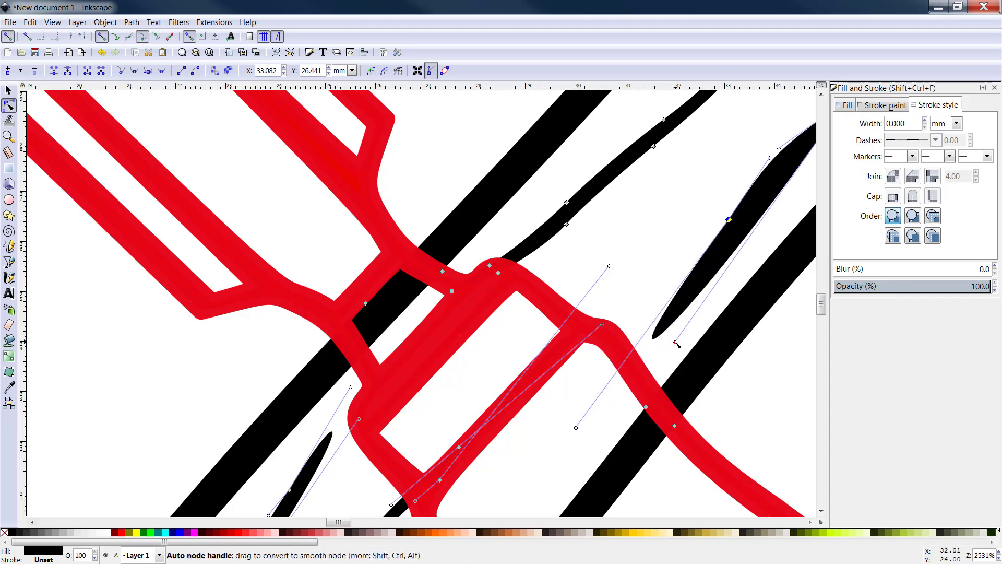
Delete the lower end nodes of the upper grain line that lie inside the ferrule, and reopen the hammer path for node editing.
left_click(490, 268)
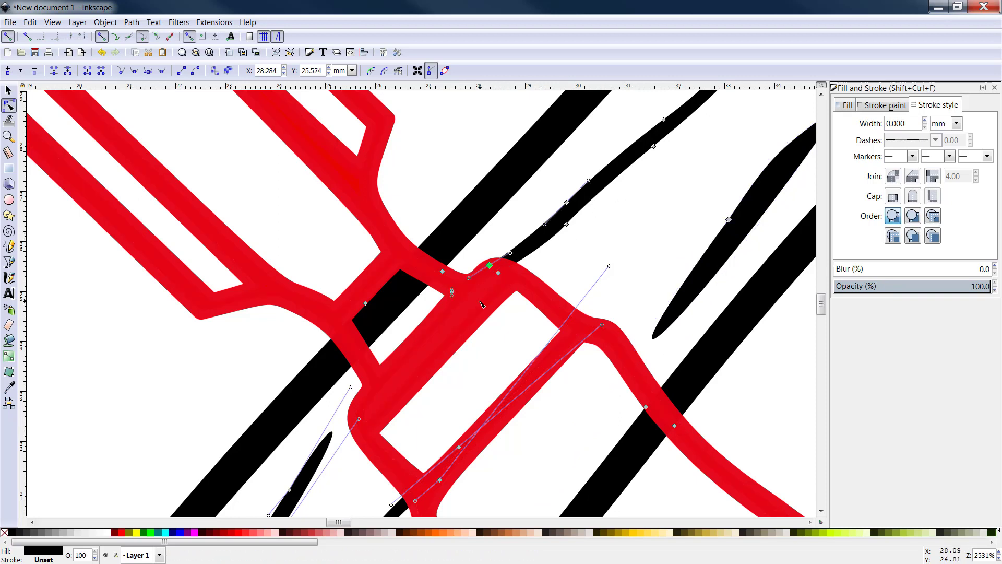
left_click(499, 273)
key("Delete")
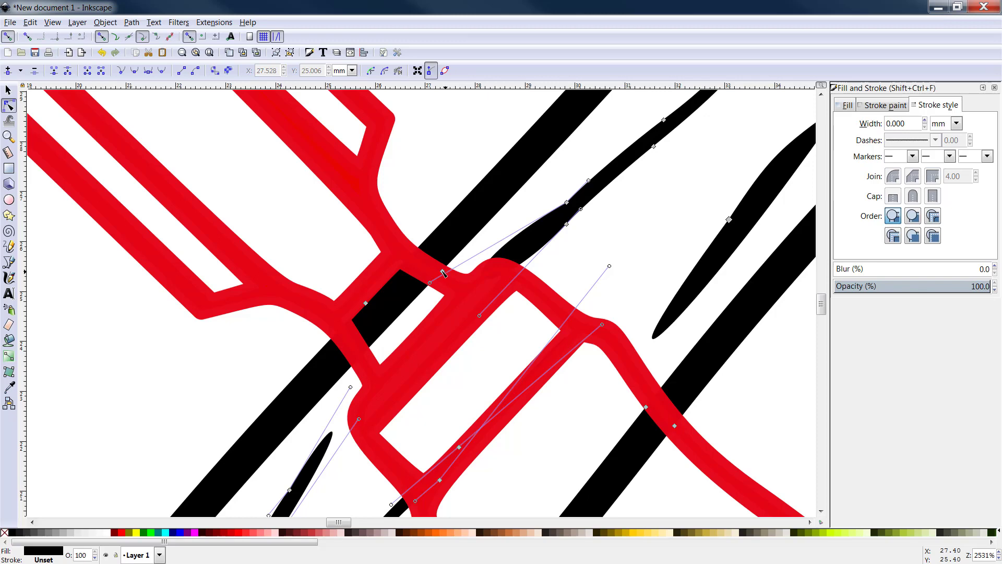
left_click(442, 271)
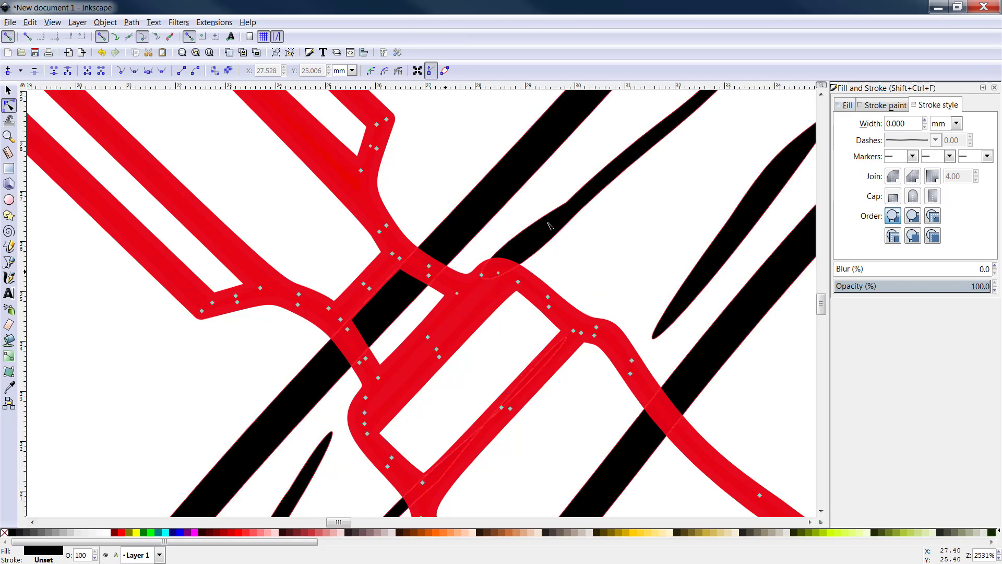
left_click(592, 259)
left_click(545, 230)
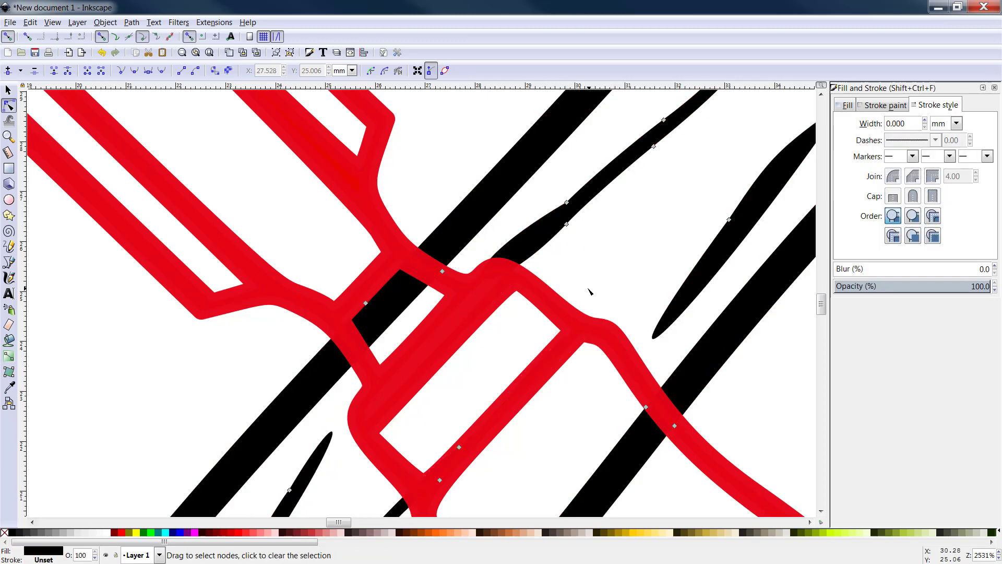
Delete the upper grain line's lower side node, shorten its curve handle so the tip stops before the ferrule, and deselect the hammer.
left_click(567, 225)
key("Delete")
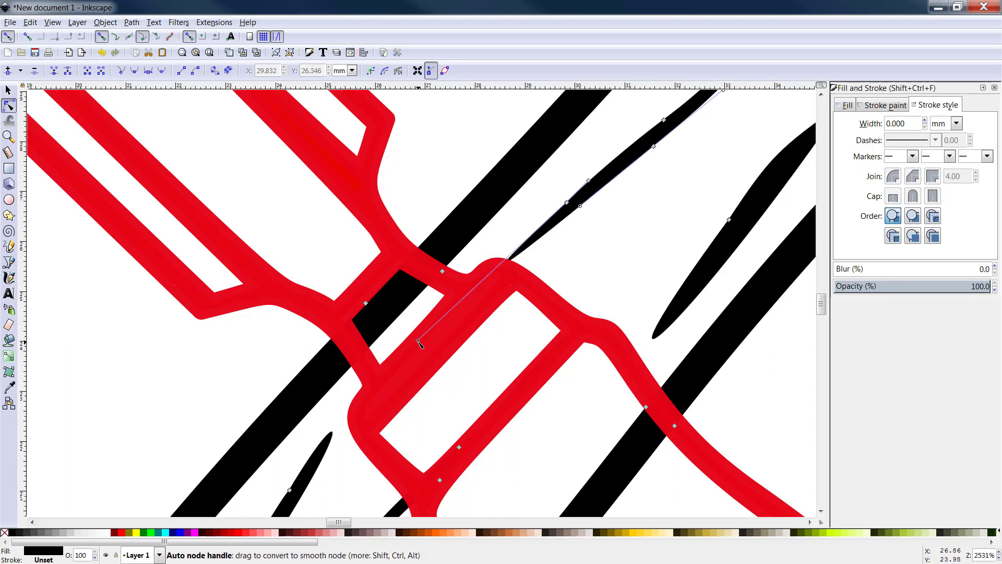
left_click_drag(418, 340, 446, 320)
left_click_drag(472, 298, 471, 296)
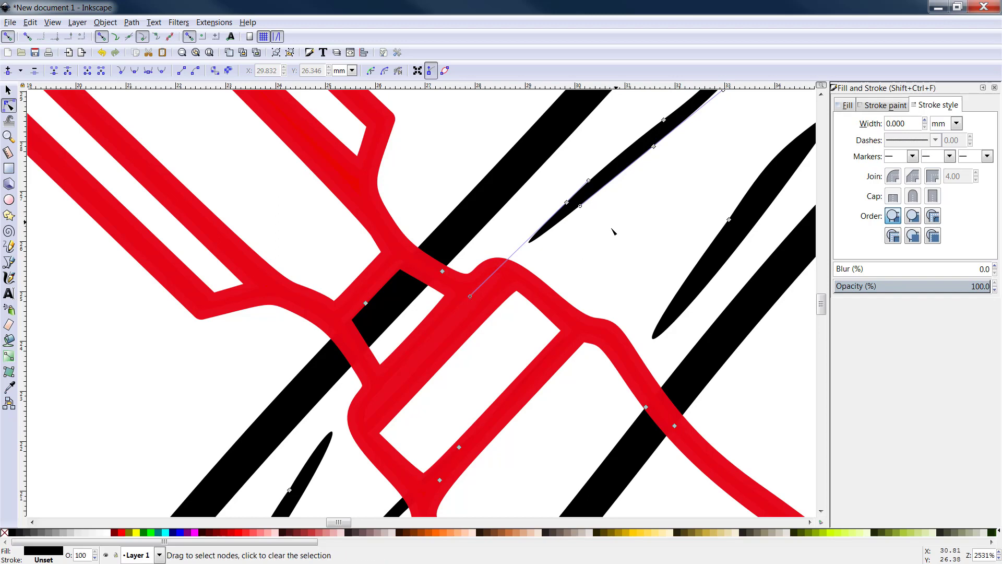
left_click(612, 229)
Examine the hammer and chisel crossing within the whole ring, and inspect the textured hammer head up close.
key("minus")
key("minus")
key("minus")
key("minus")
key("minus")
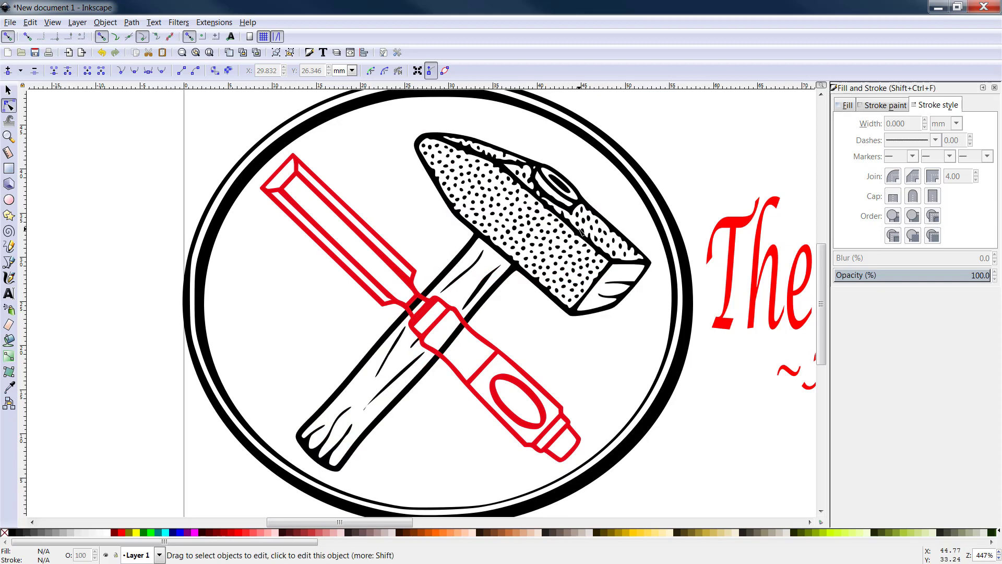
key("plus")
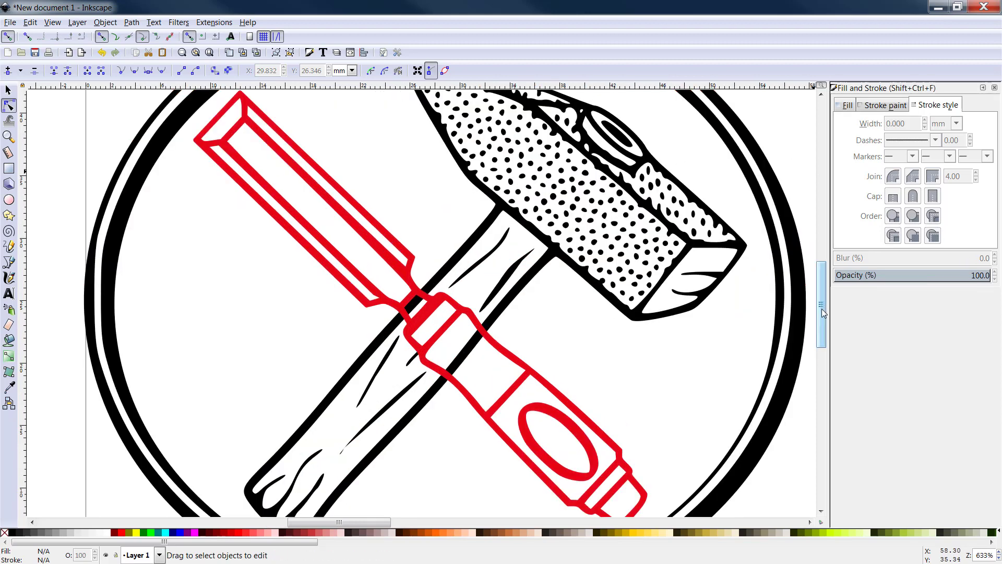
left_click_drag(822, 291, 822, 264)
key("plus")
key("plus")
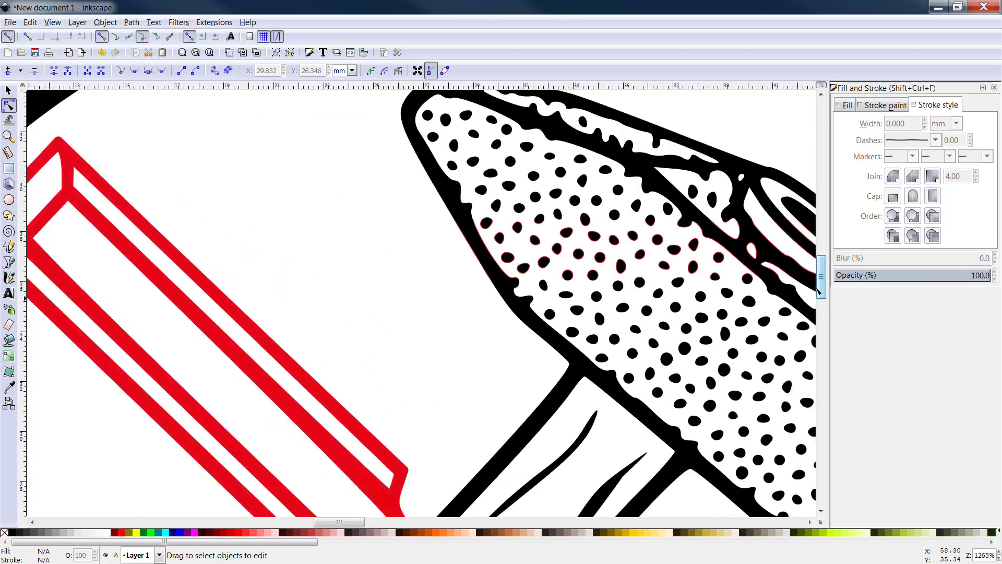
left_click(809, 522)
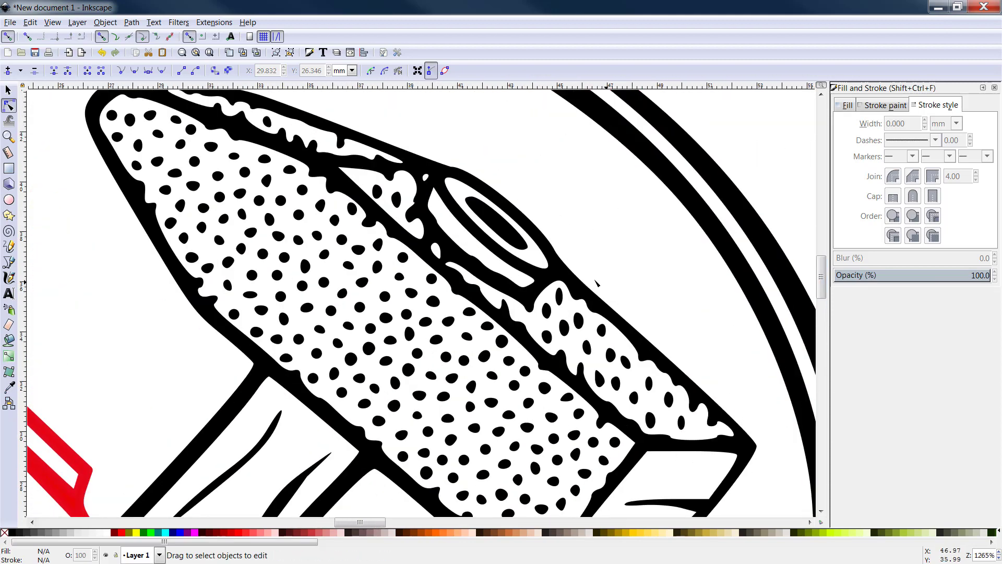
Open the hammer path for node editing and delete all nodes of the topmost oval fleck on the head's narrow upper face.
left_click(562, 275)
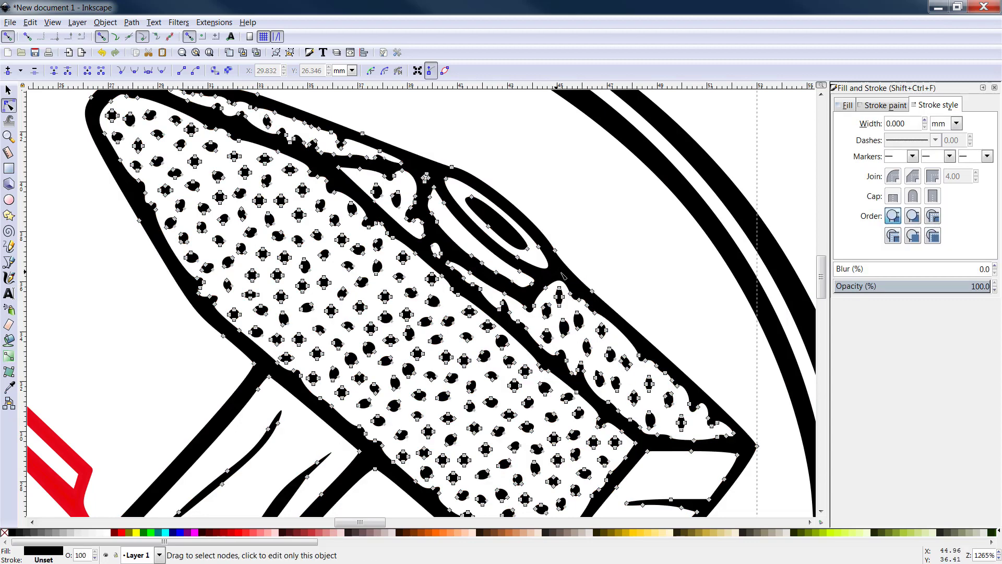
key("plus")
key("plus")
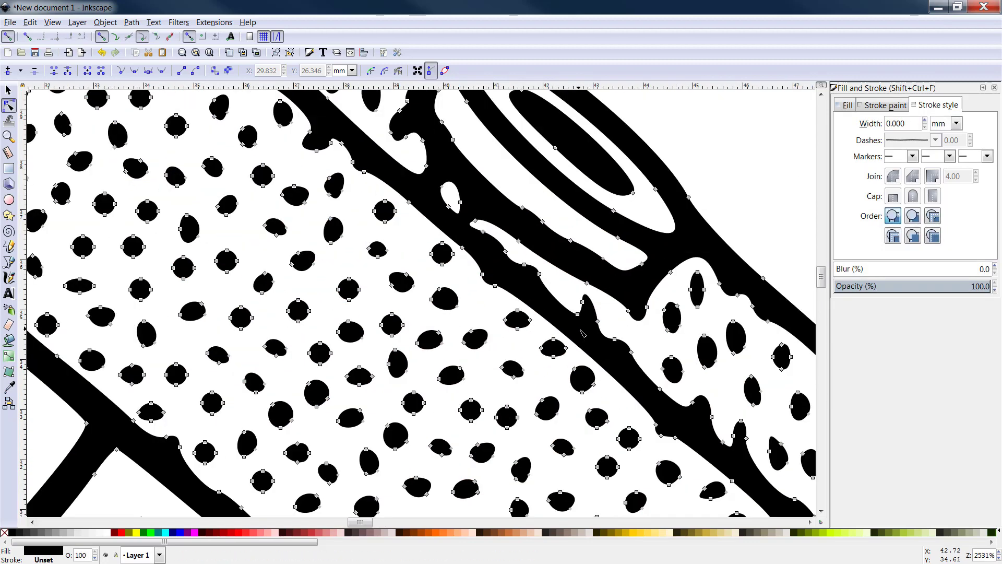
left_click(810, 521)
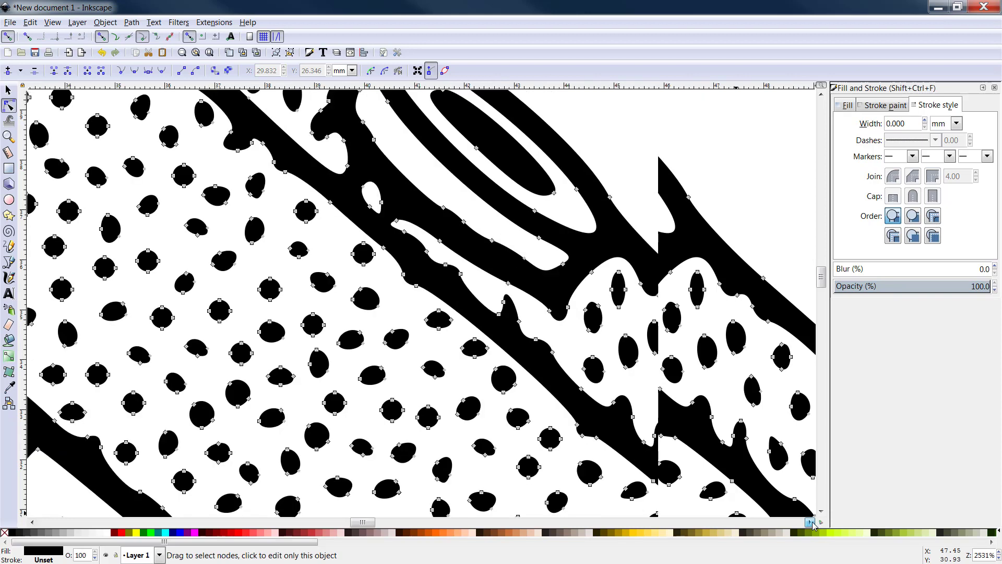
left_click(618, 308)
key("plus")
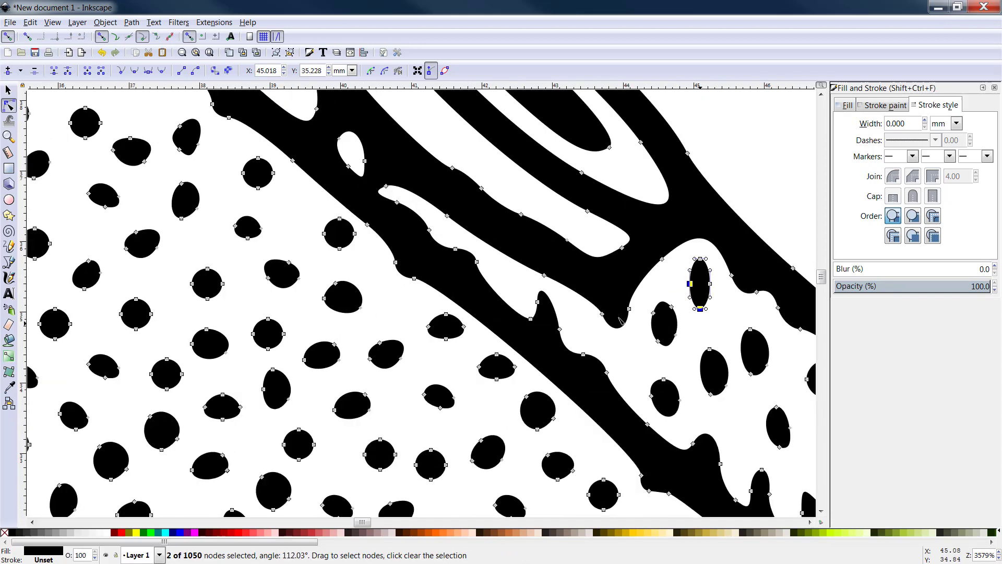
key("Delete")
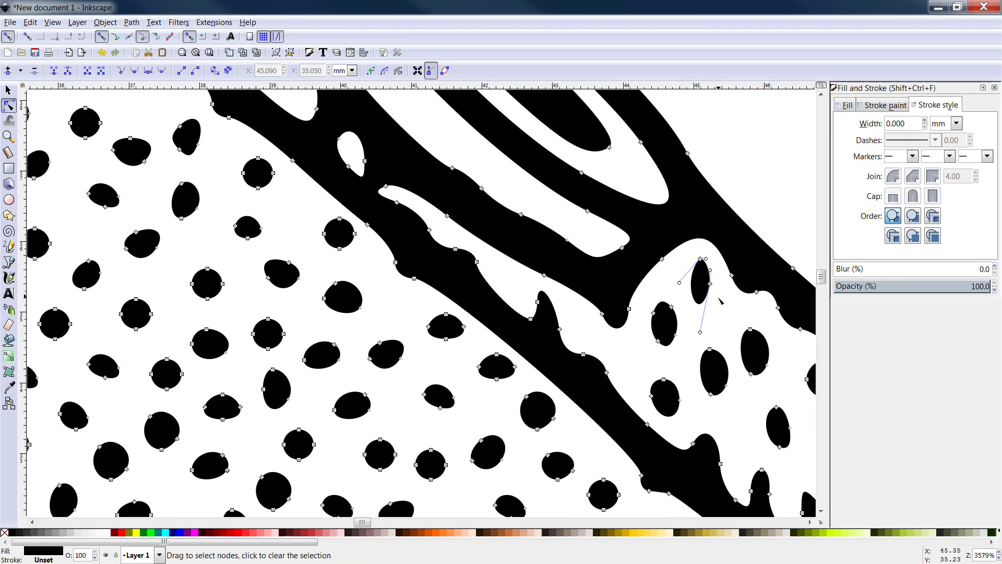
left_click_drag(716, 306, 688, 256)
key("Delete")
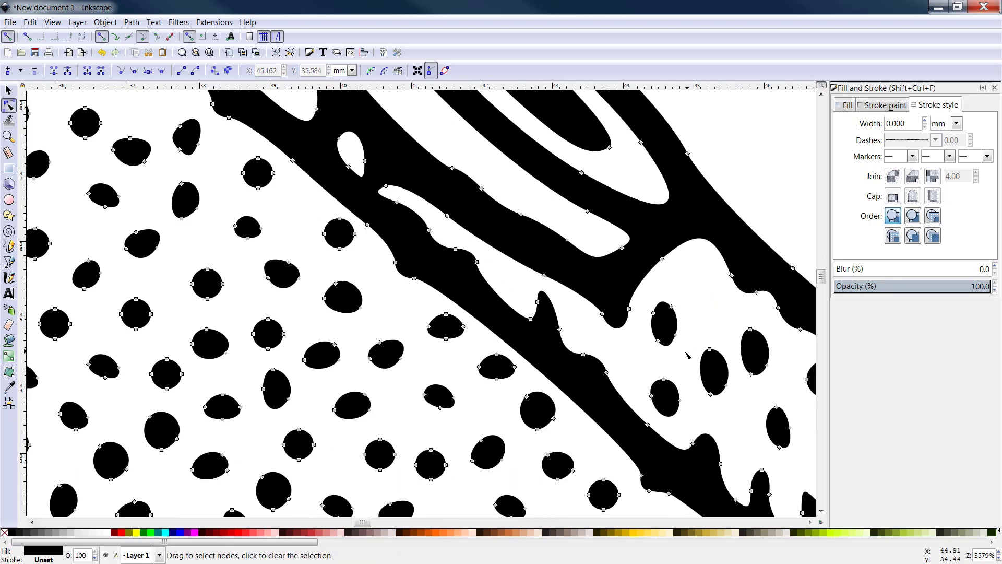
Delete five more oval flecks, one after another, below the first one on the hammer head's narrow upper face.
left_click_drag(678, 359, 646, 300)
key("Delete")
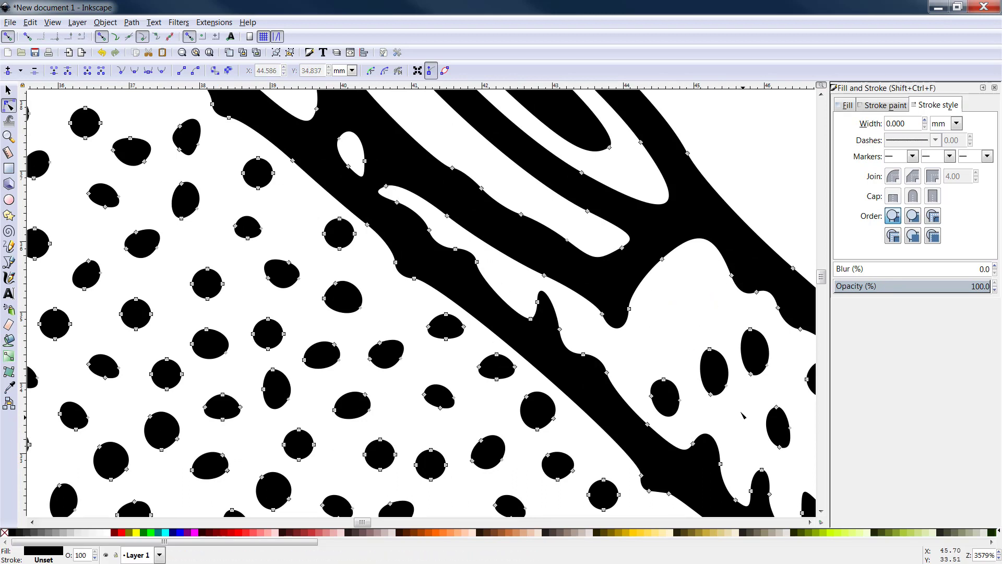
left_click_drag(745, 418, 691, 326)
key("Delete")
left_click_drag(766, 380, 732, 313)
key("Delete")
left_click_drag(784, 389, 722, 316)
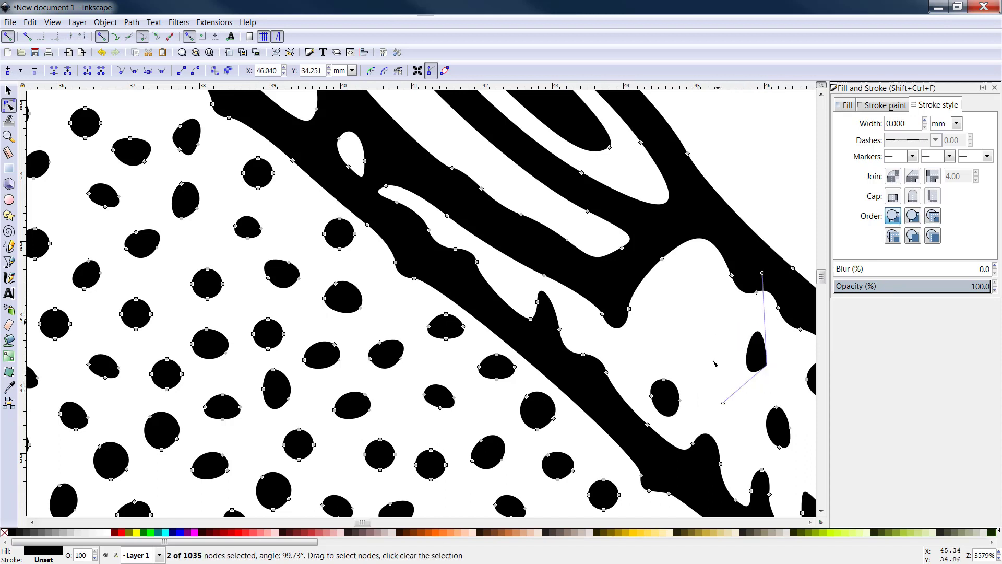
key("Delete")
left_click_drag(681, 426, 647, 357)
key("Delete")
Delete a large block of texture dots on the hammer head's broad face, plus a leftover dot beside it.
left_click_drag(355, 511, 104, 248)
key("Delete")
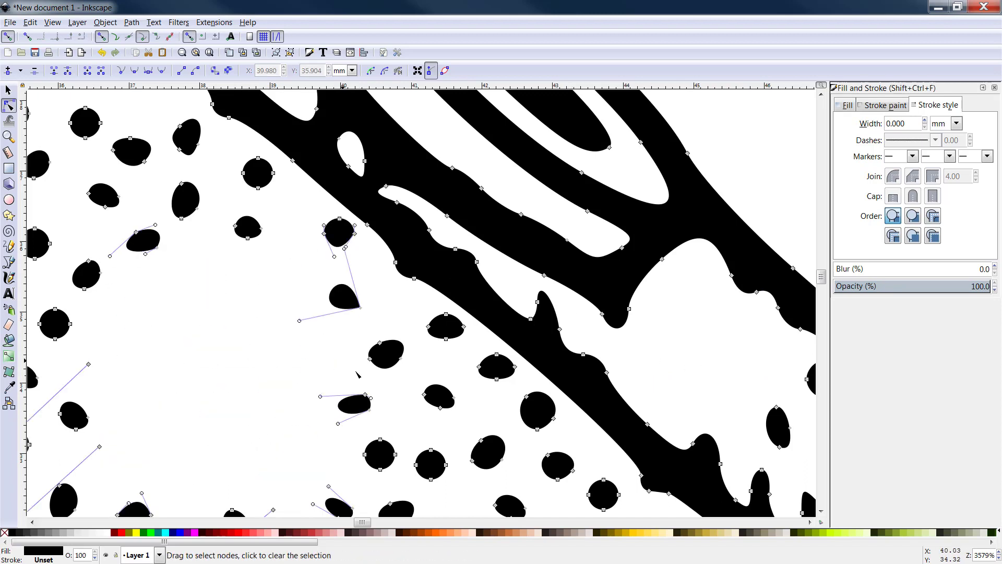
left_click_drag(401, 402, 366, 334)
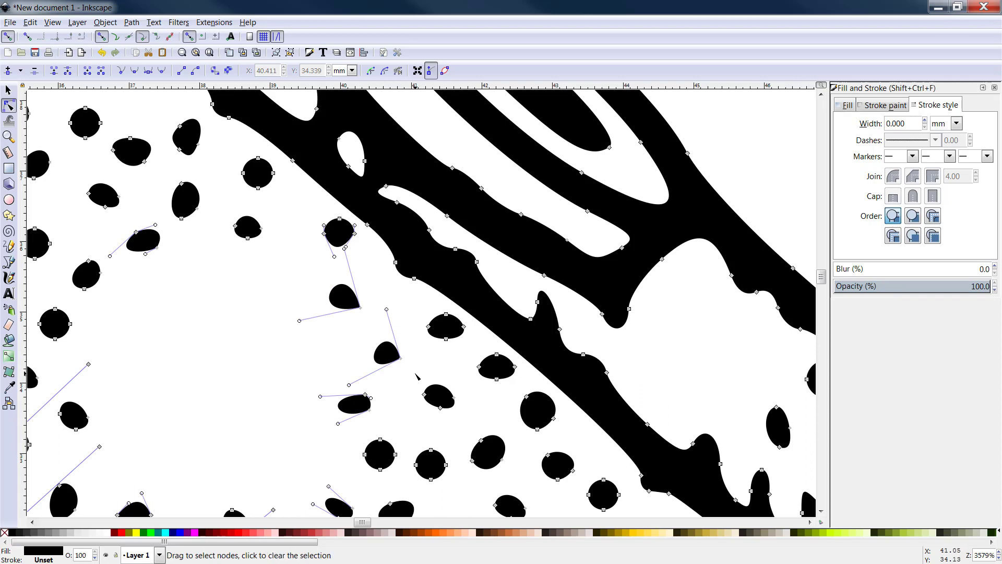
left_click_drag(417, 376, 349, 342)
key("Delete")
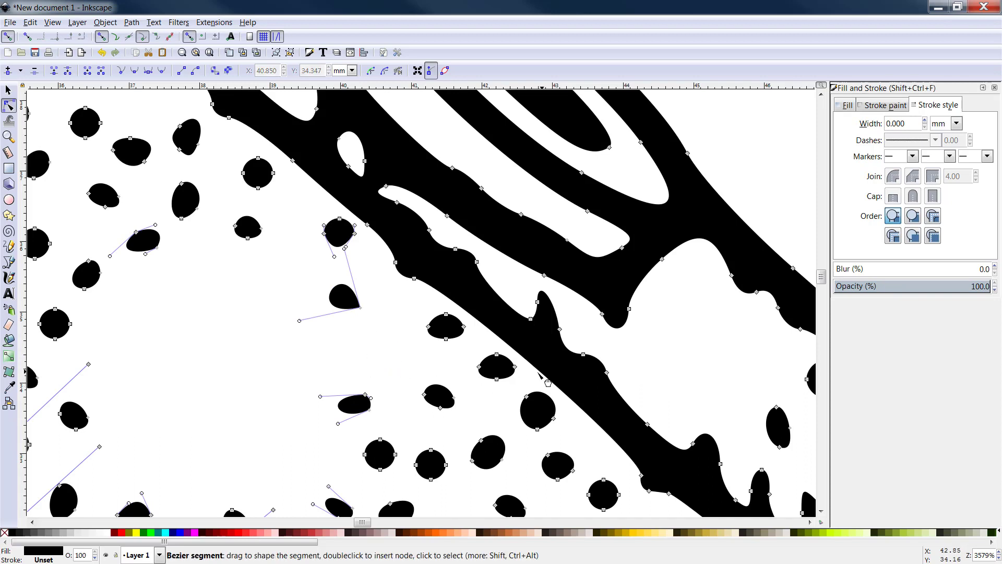
scroll(515, 414, "down", 2)
scroll(515, 414, "up", 5)
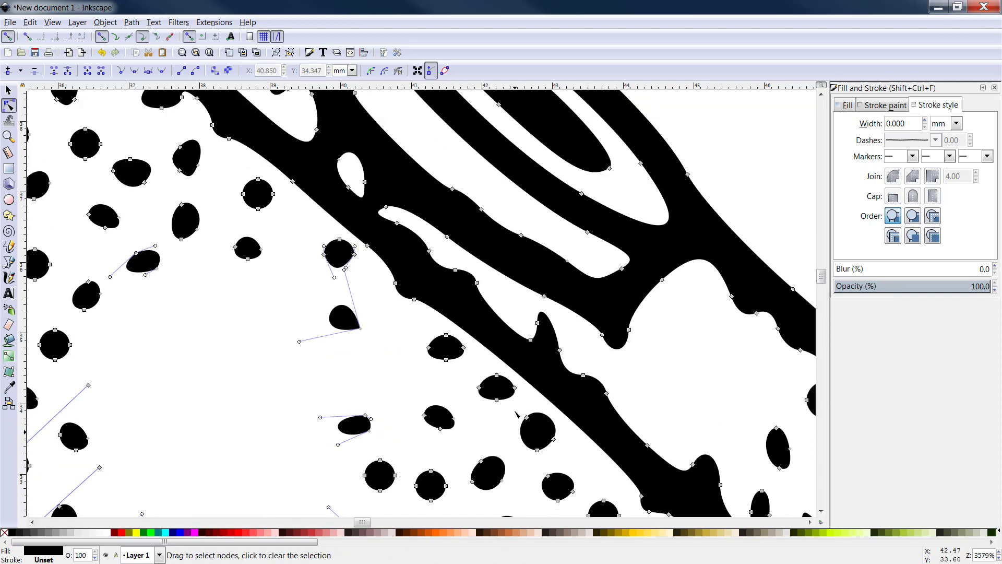
scroll(515, 413, "down", 1)
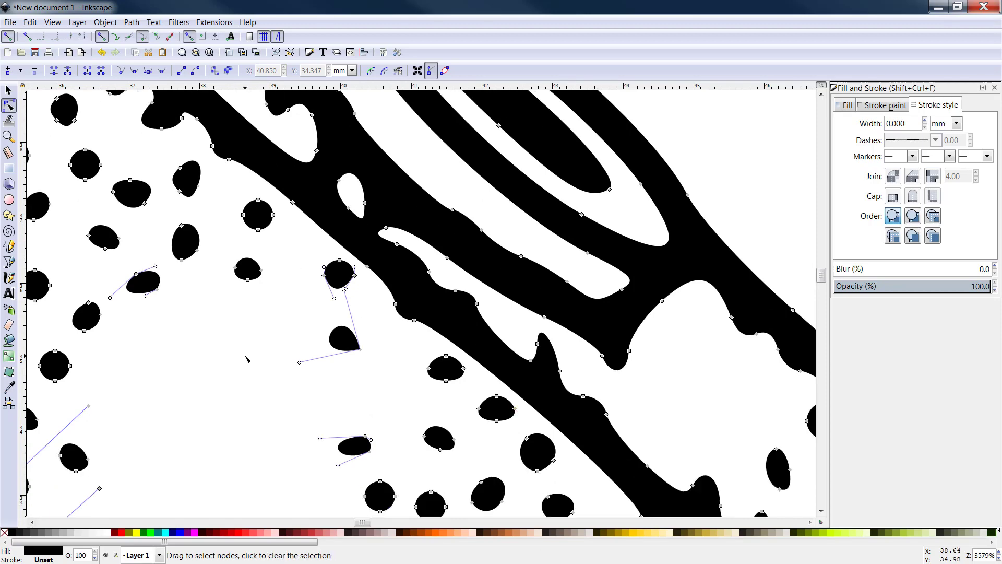
scroll(391, 401, "down", 4)
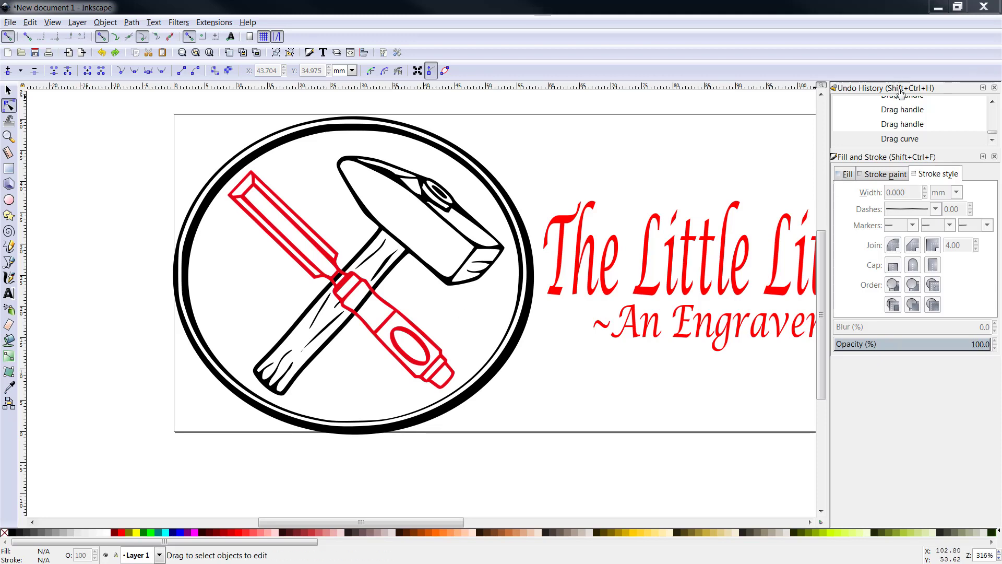
Close the Undo History and Fill and Stroke dialogs, and recolor the hammer's fill red.
left_click(994, 88)
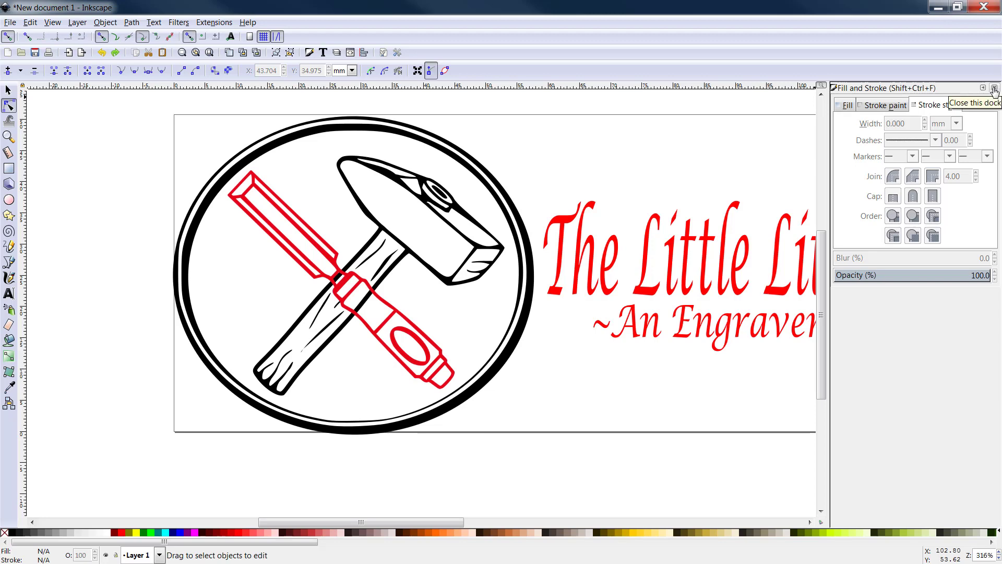
left_click(994, 89)
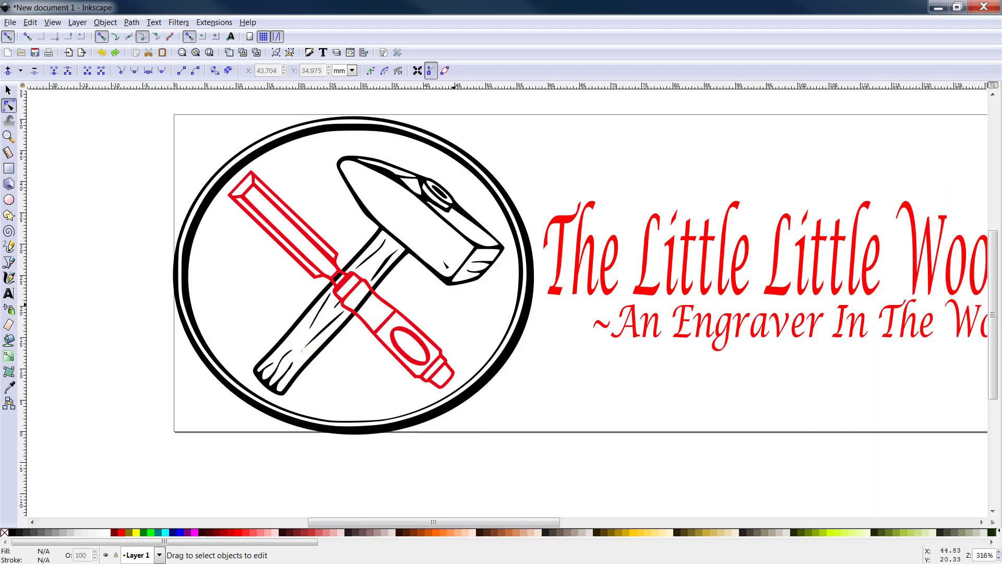
left_click(8, 91)
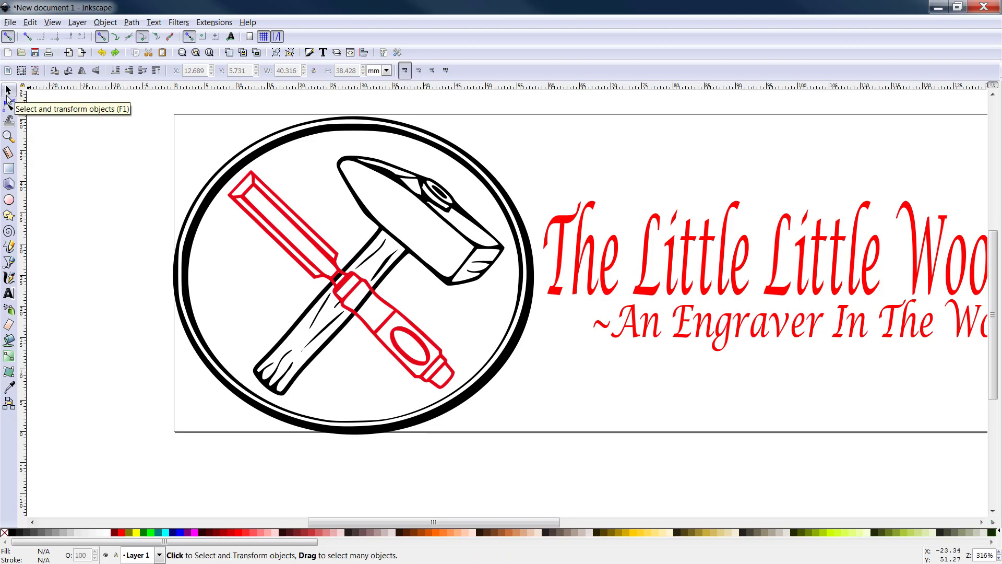
left_click(392, 179)
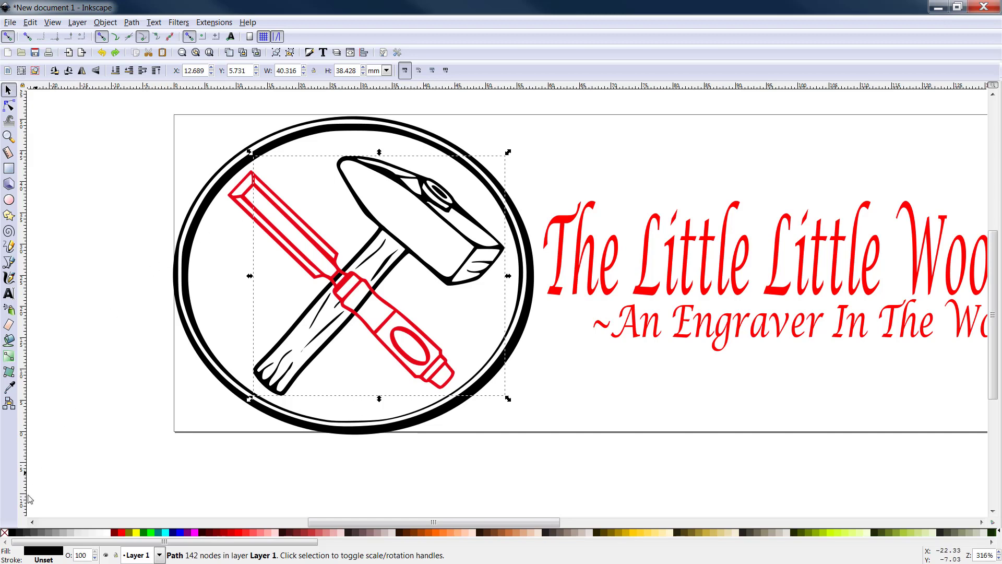
left_click(120, 533)
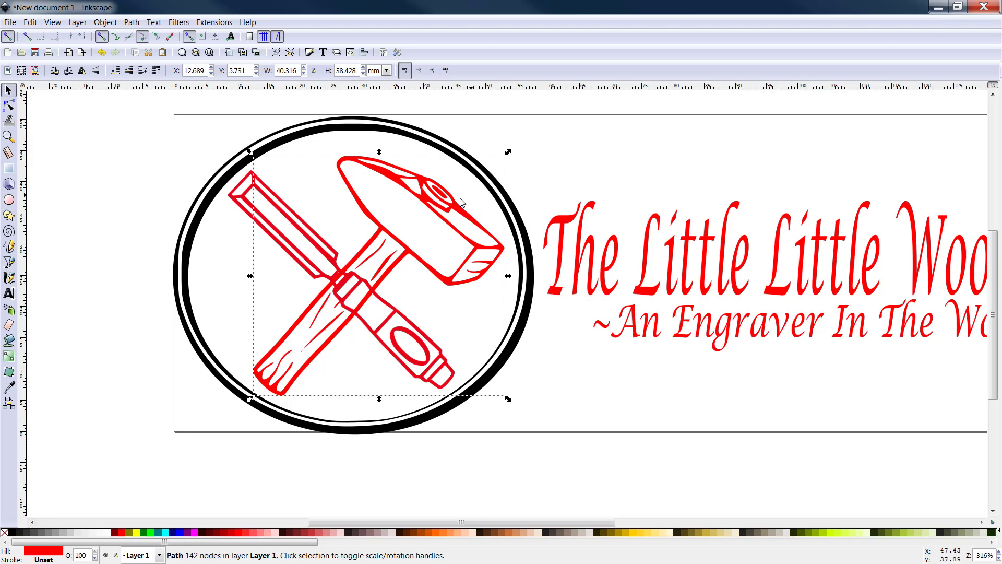
Resize the hammer to about 43.25 × 37.85 mm within the ring using its corner handles, and deselect it.
left_click_drag(509, 153, 512, 150)
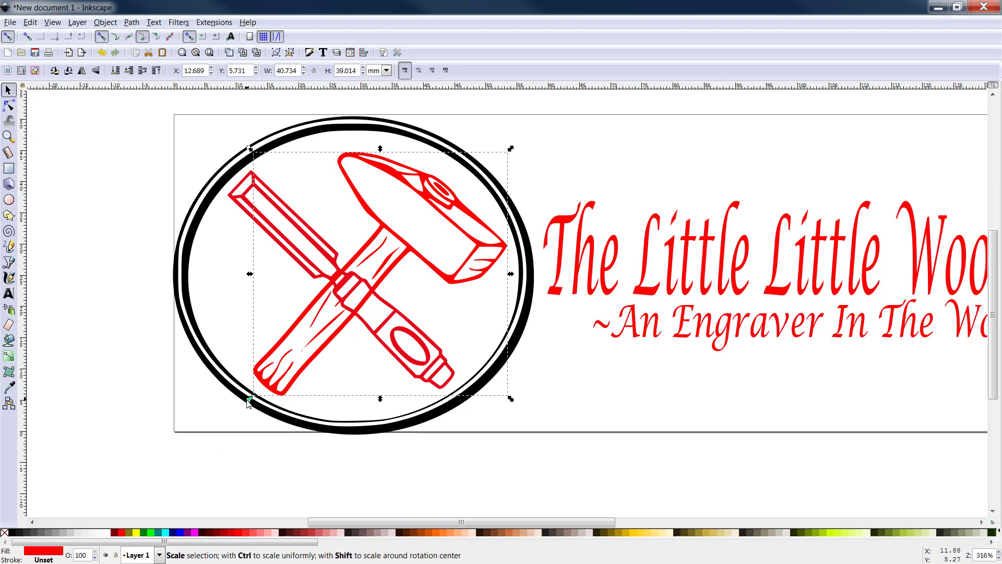
mouse_move(249, 399)
left_mouse_down()
mouse_move(240, 396)
mouse_move(247, 405)
left_mouse_up()
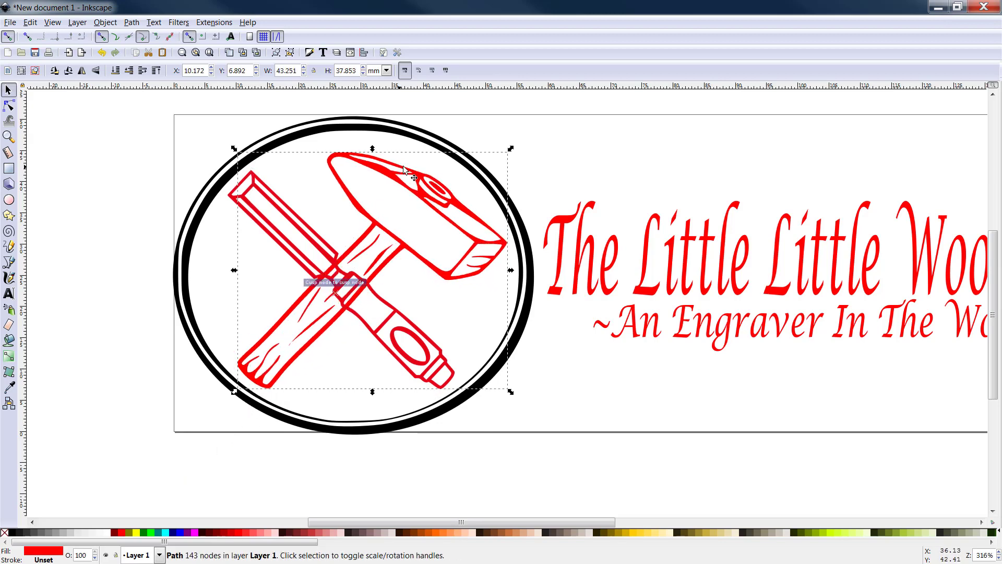
left_click(508, 150)
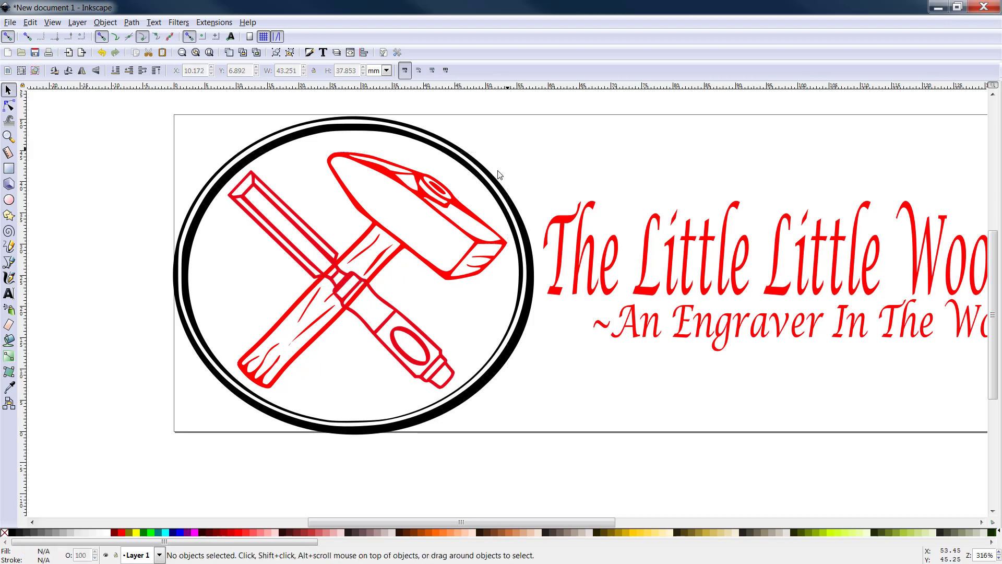
Try to widen the hammer slightly from its upper right corner, and deselect it.
left_click(437, 196)
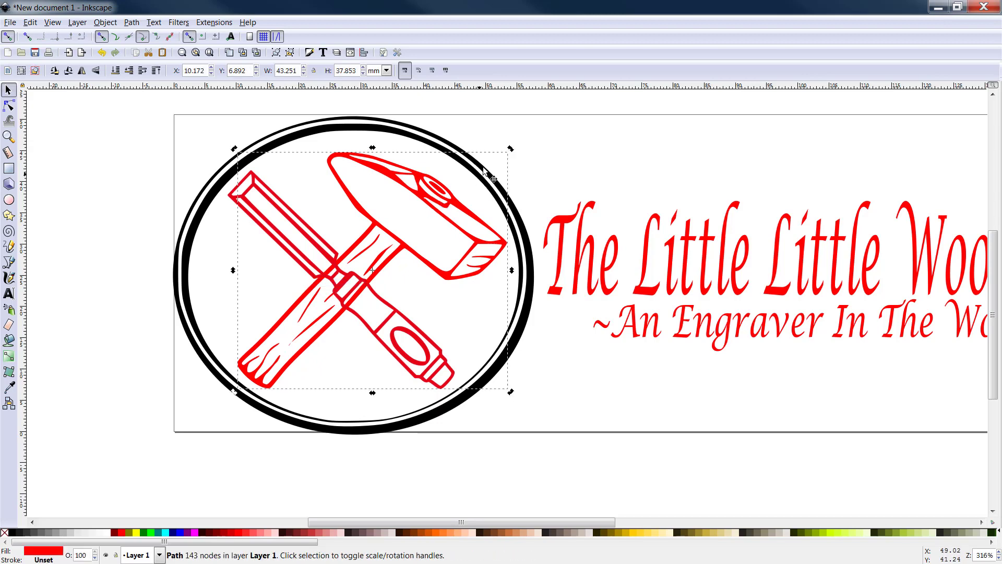
left_click(508, 157)
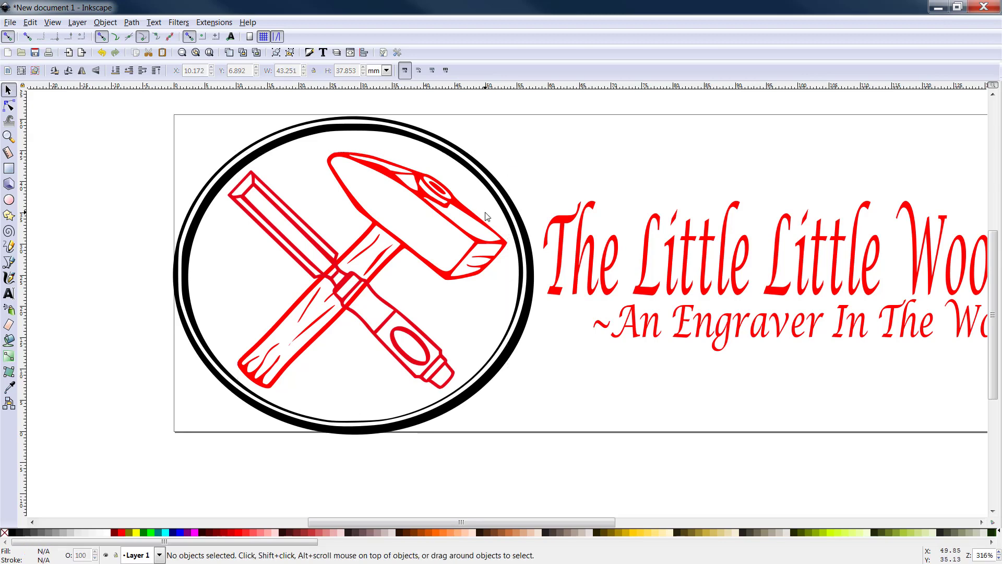
left_click(499, 242)
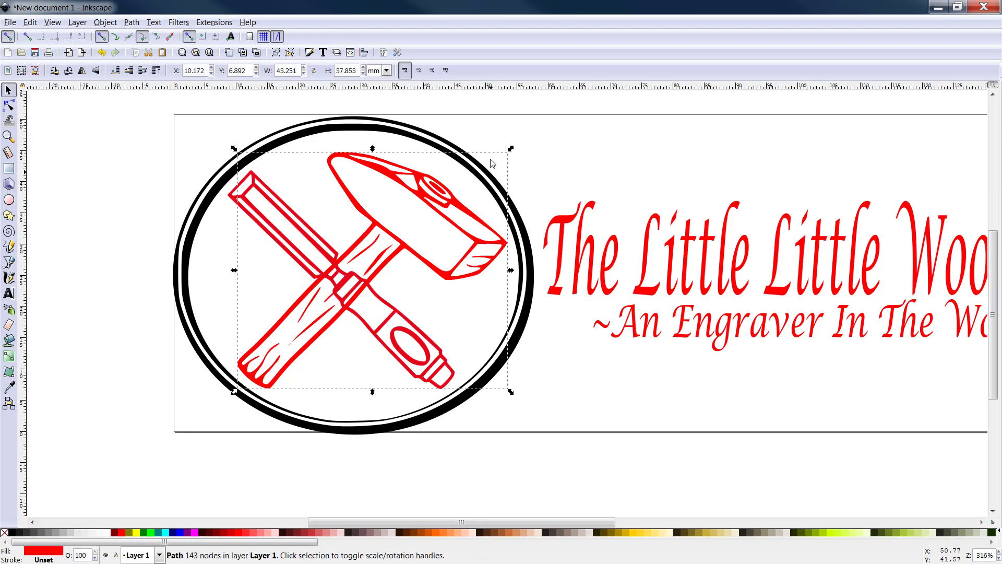
left_click(443, 193)
left_click_drag(510, 148, 515, 148)
left_click(587, 398)
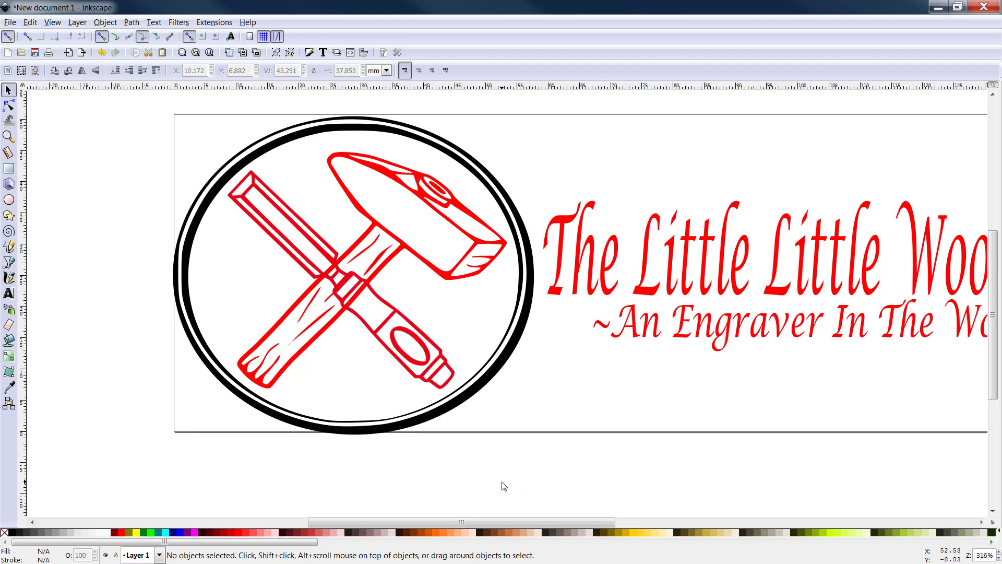
Examine the complete logo layout with the hammer and chisel beside the text, and show the stroke paint settings.
left_click_drag(531, 524, 586, 534)
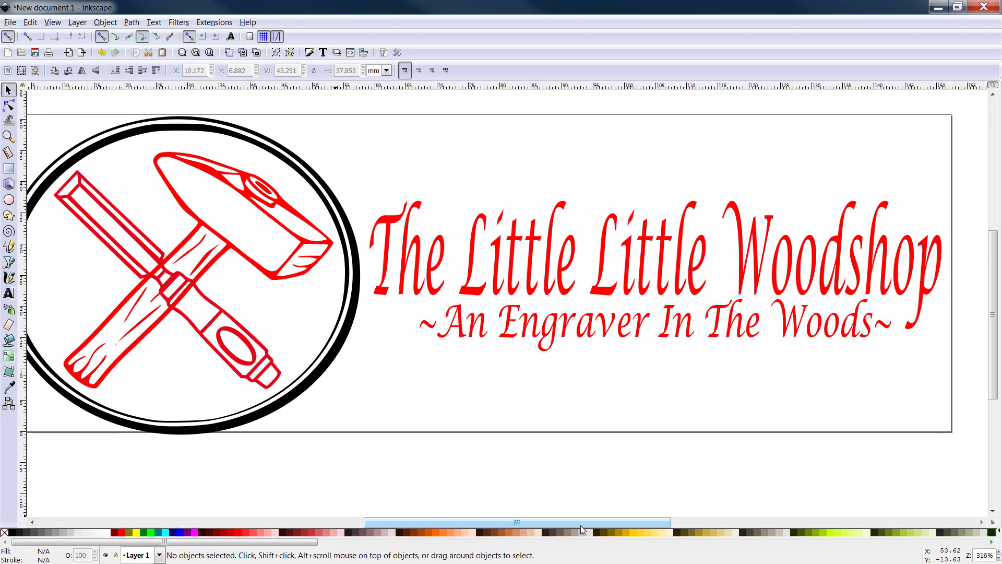
key("minus")
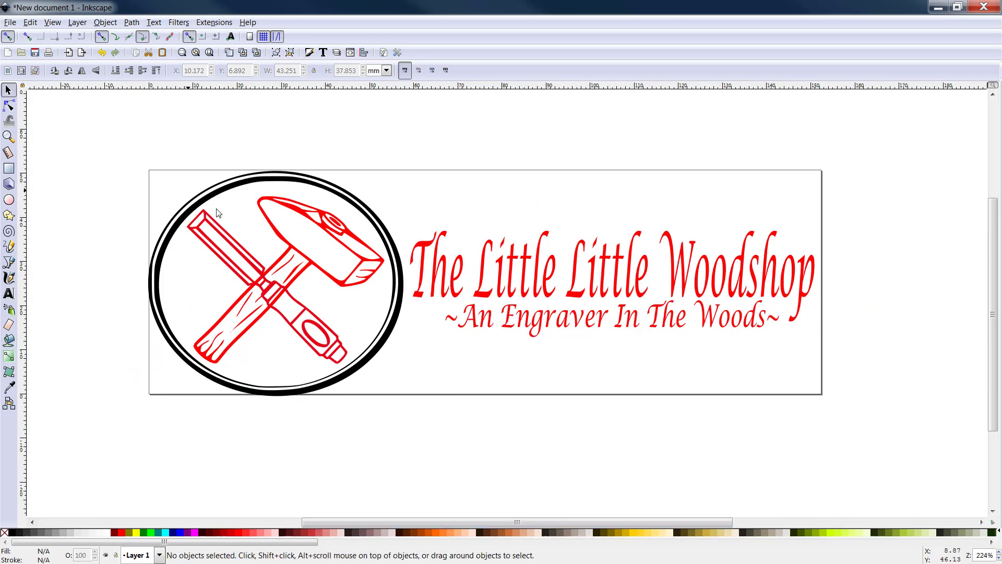
left_click(331, 277)
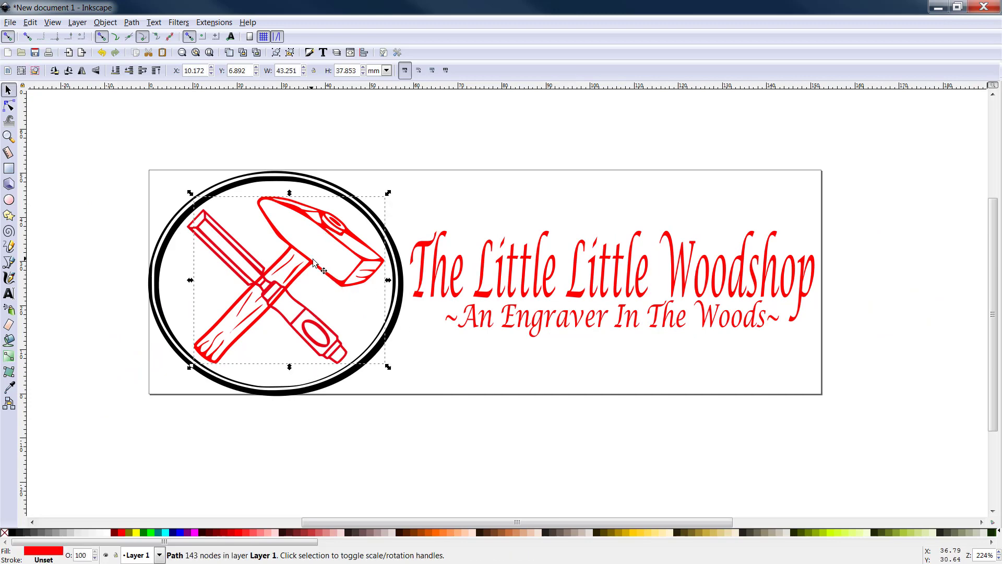
left_click_drag(313, 262, 611, 467)
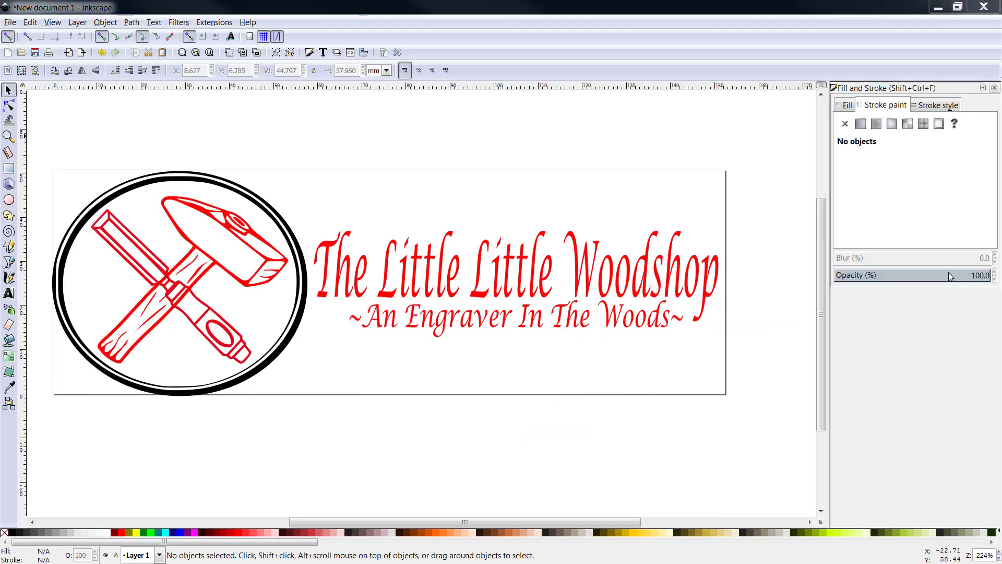
left_click_drag(615, 522, 601, 525)
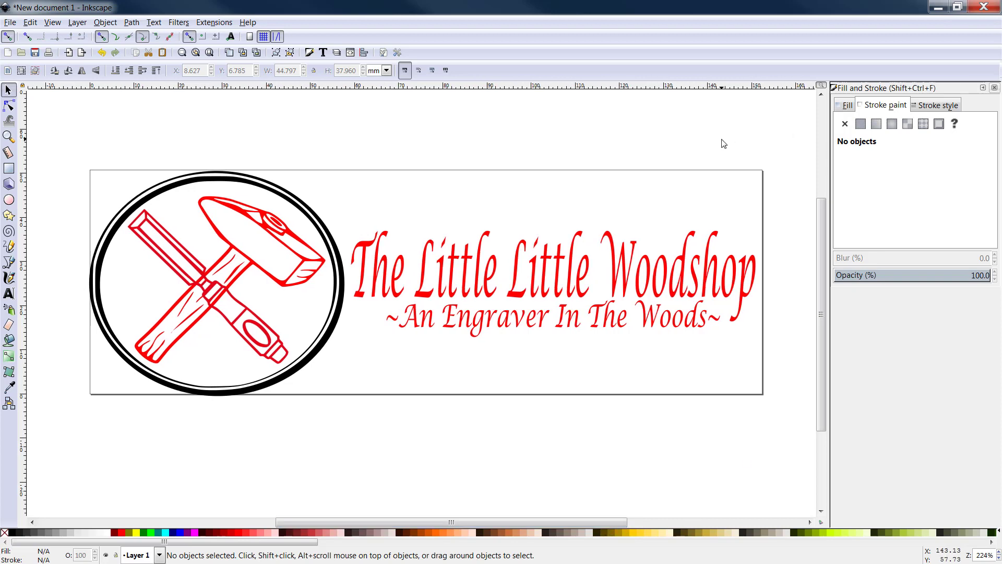
Examine the file formats available for saving a copy of the logo, and leave the save dialog without saving.
left_click(10, 22)
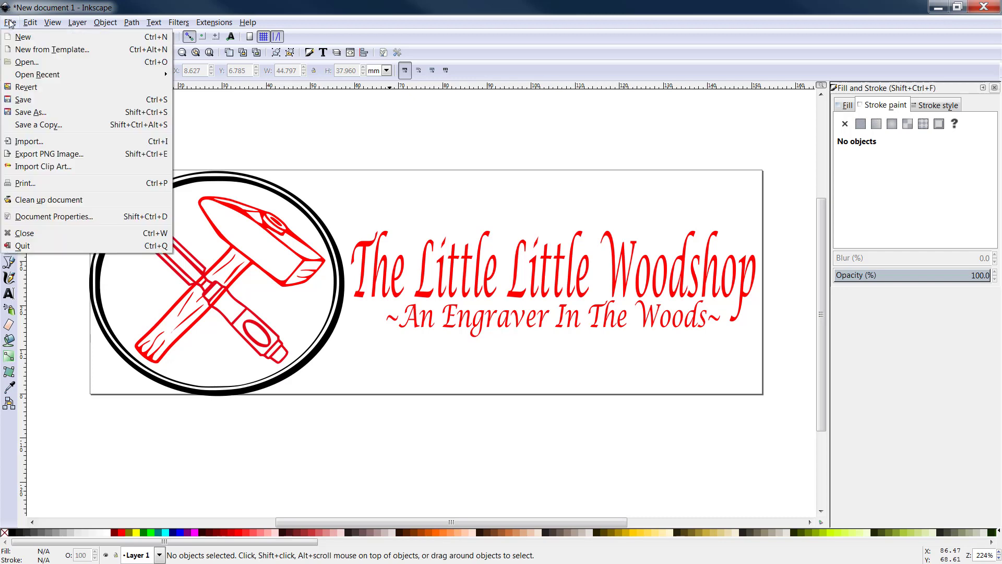
left_click(25, 114)
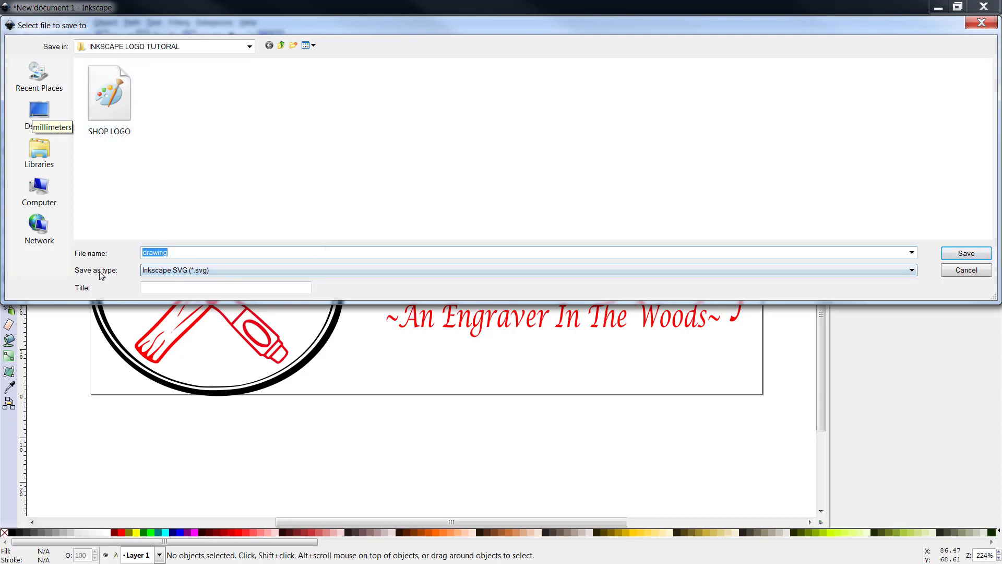
left_click(911, 270)
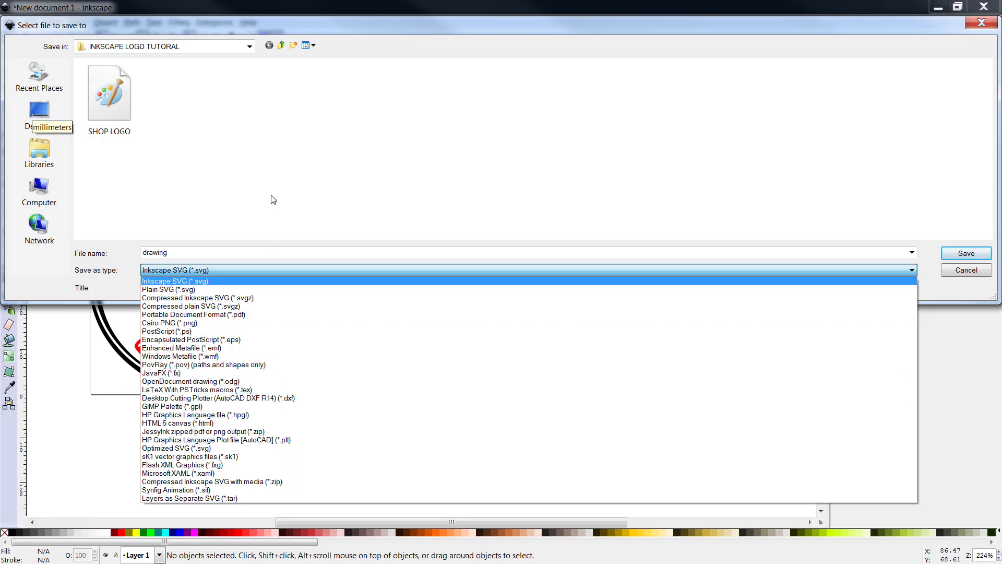
left_click(703, 171)
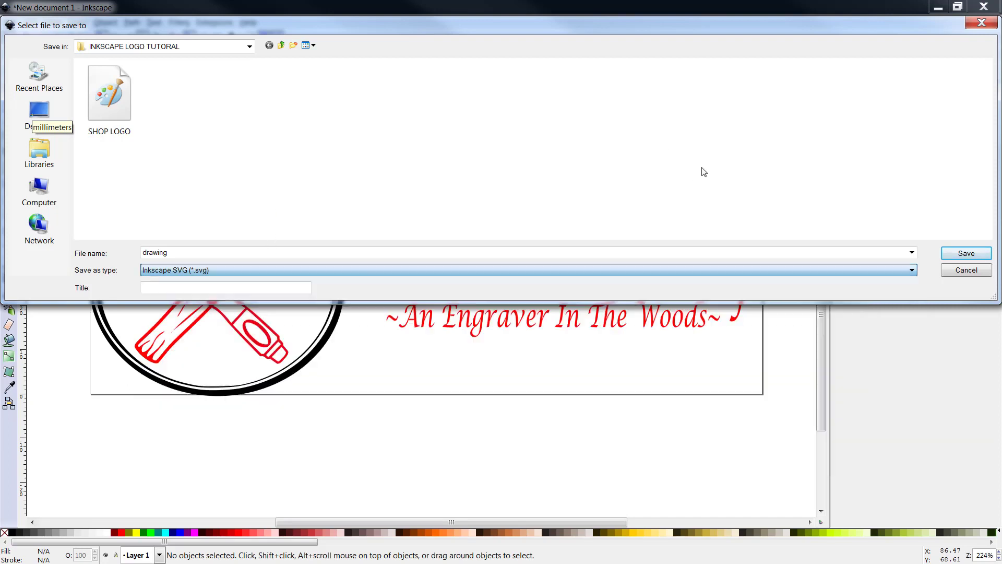
left_click(966, 270)
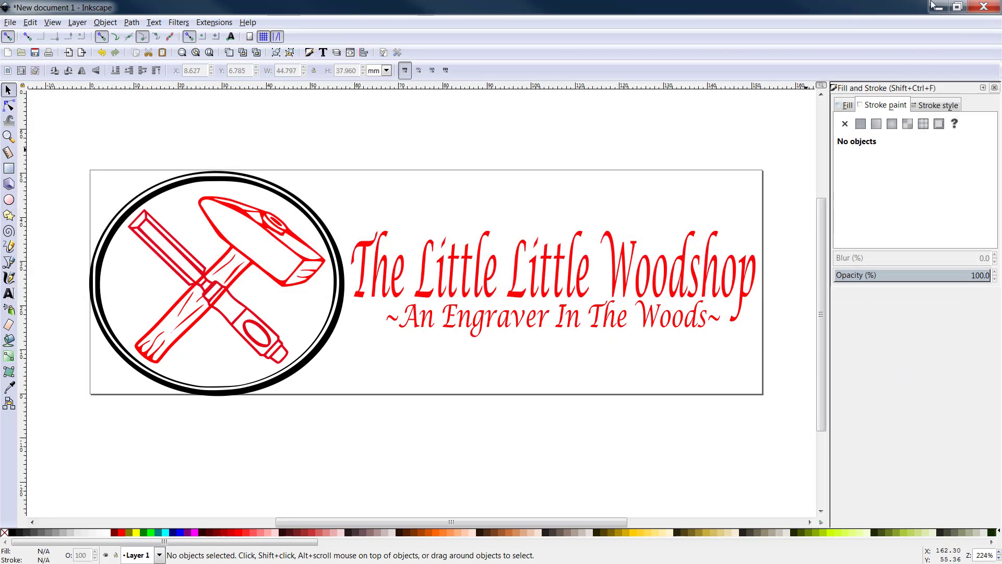
Close the logo document and discard its unsaved changes.
left_click(986, 7)
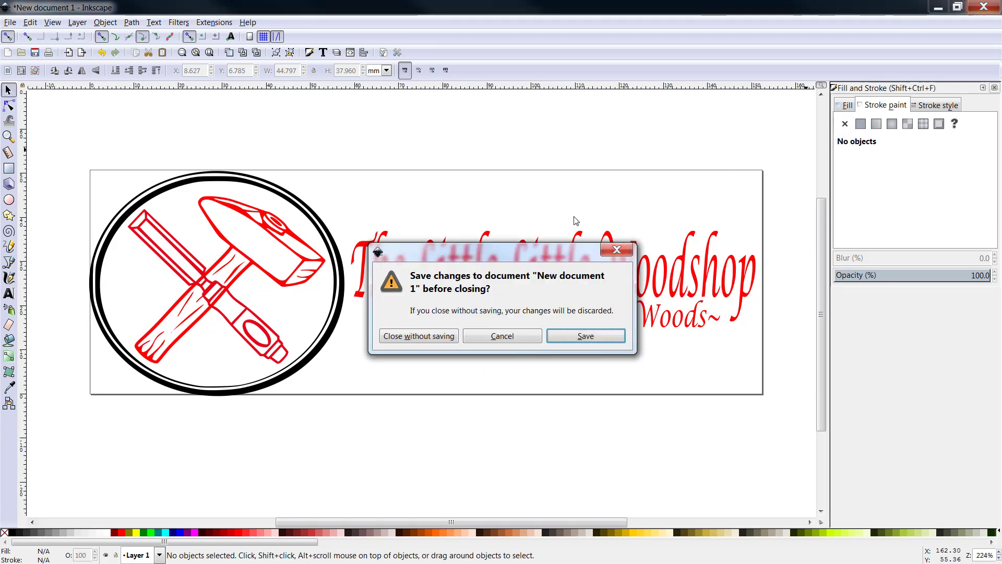
left_click(382, 337)
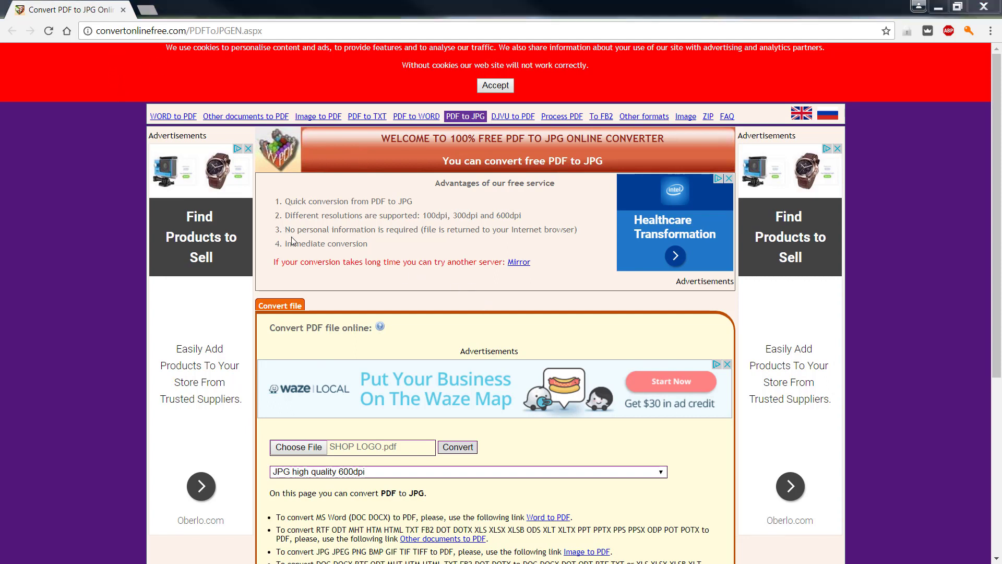
Switch to the online PDF to JPG converter in Chrome and choose the SHOP LOGO PDF from the INKSCAPE LOGO TUTORIAL folder.
left_click_drag(286, 229, 379, 251)
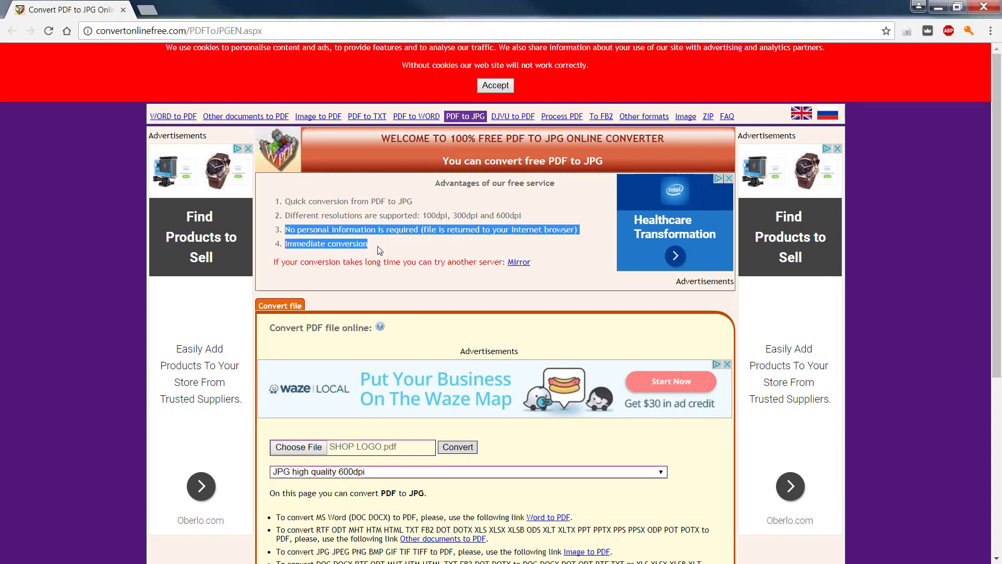
left_click(559, 269)
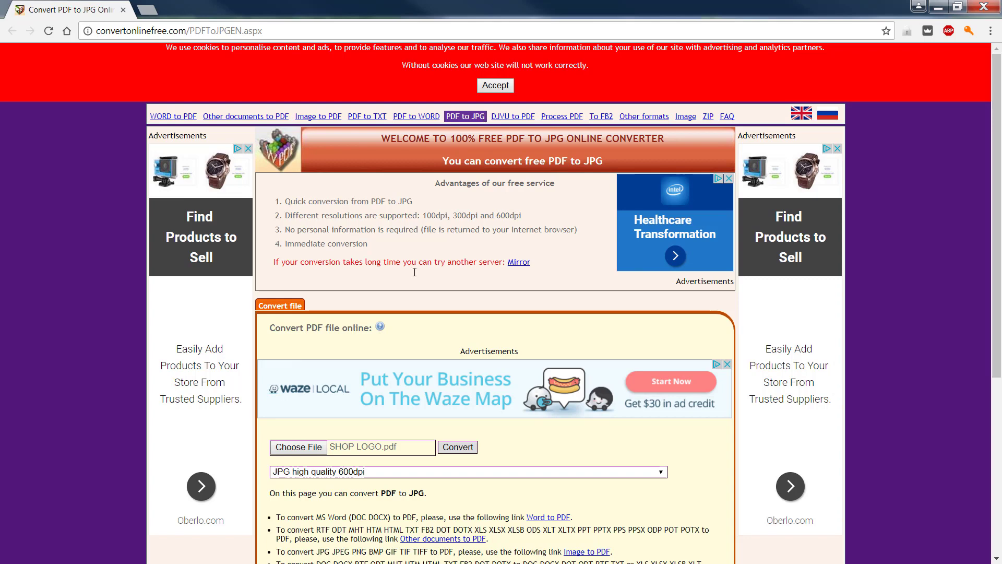
left_click(309, 447)
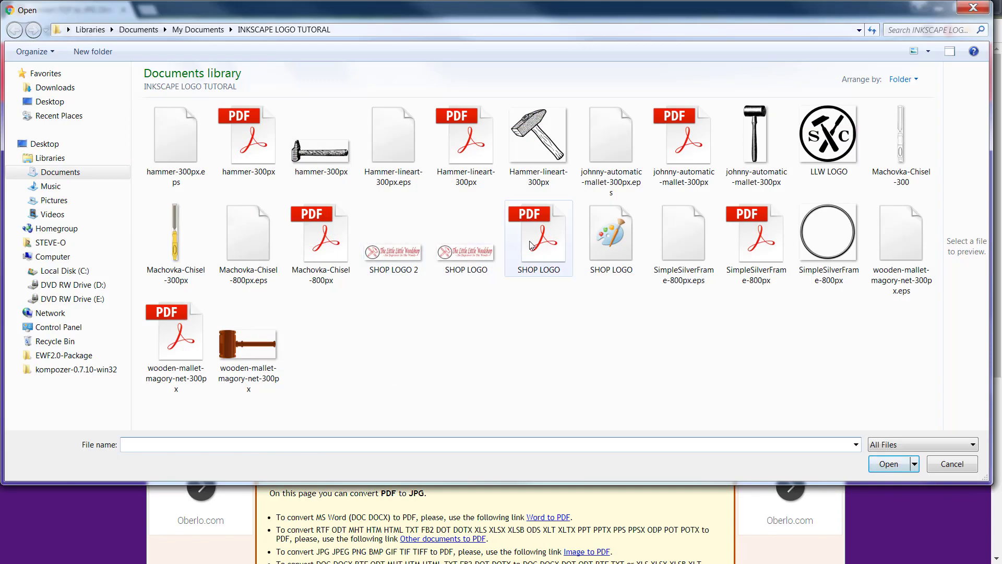
left_click(531, 244)
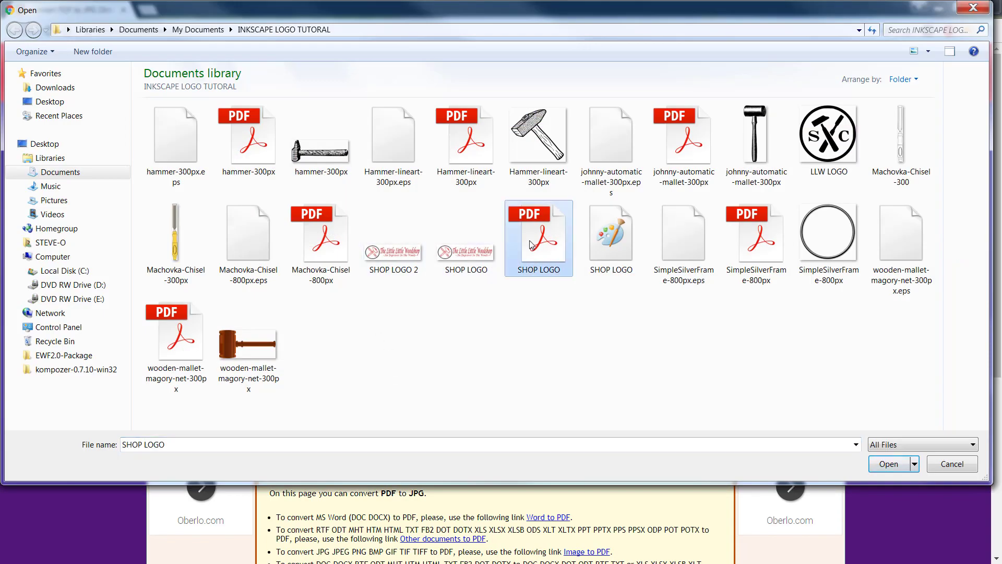
left_click(888, 464)
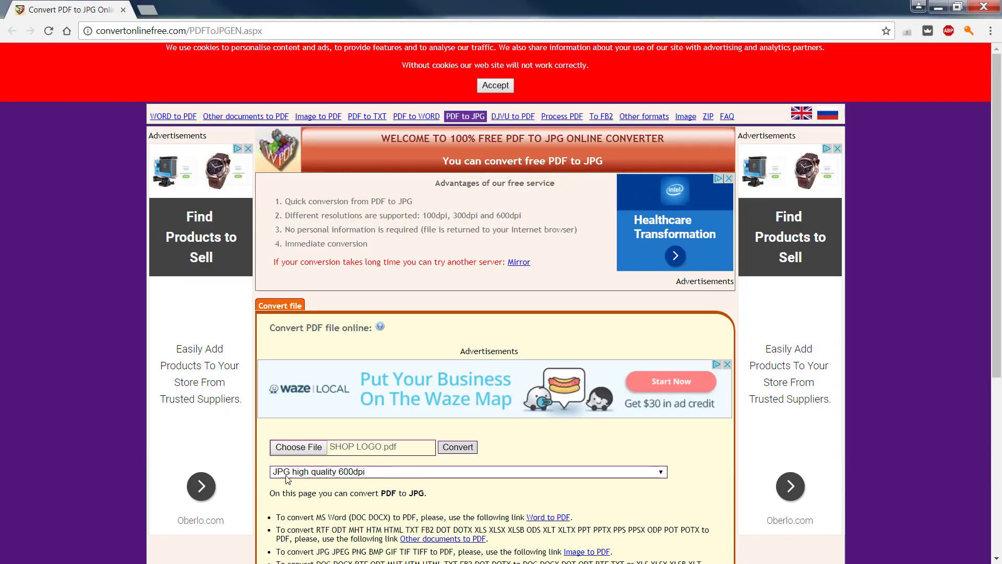
Set the output quality to JPG high quality 600dpi and start converting SHOP LOGO.pdf.
scroll(663, 355, "down", 3)
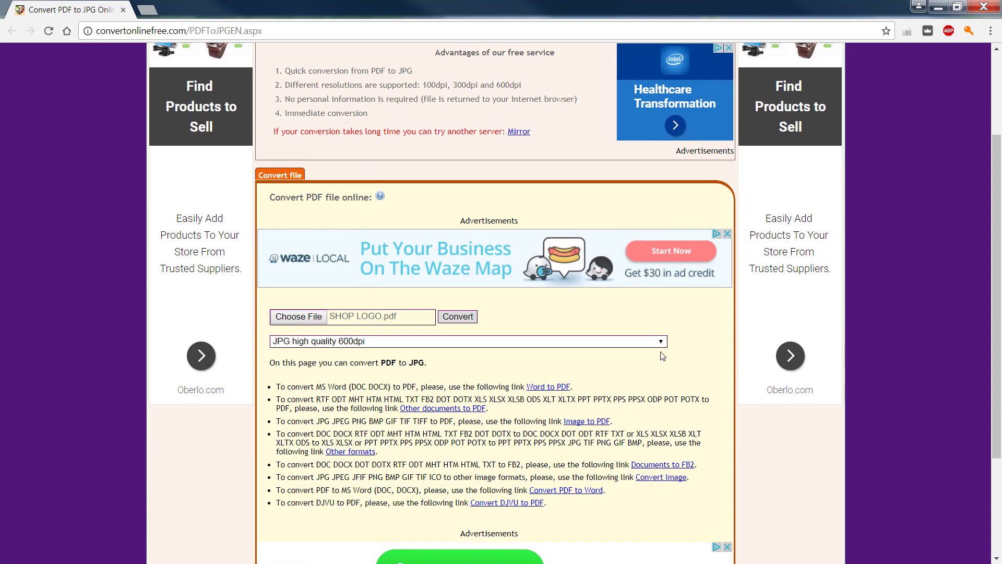
left_click(661, 341)
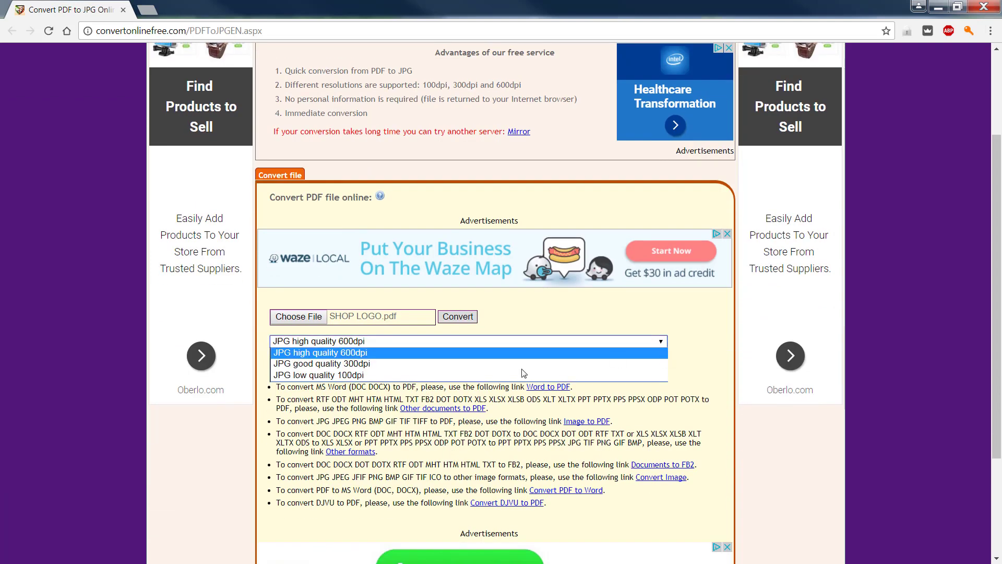
left_click(350, 353)
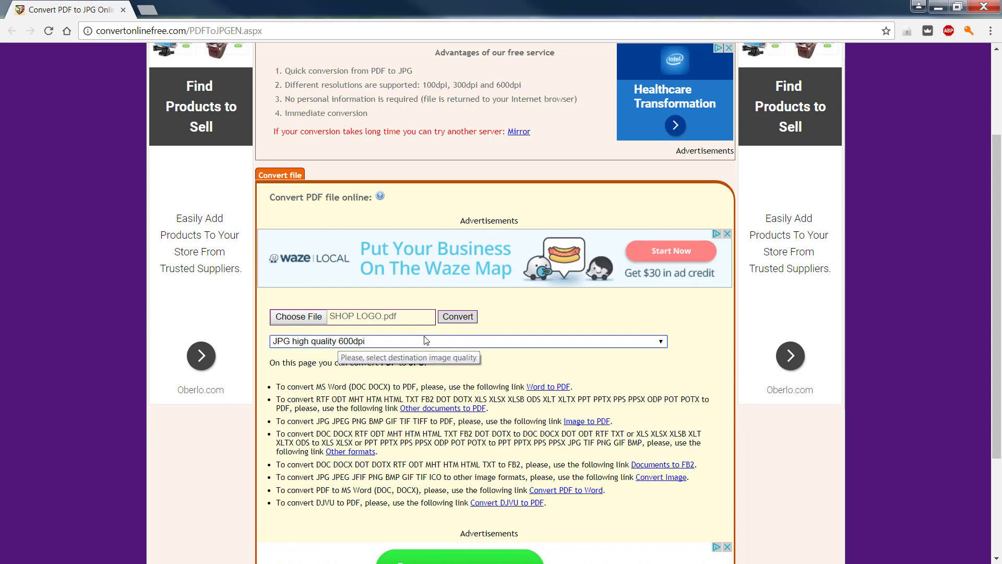
left_click(462, 319)
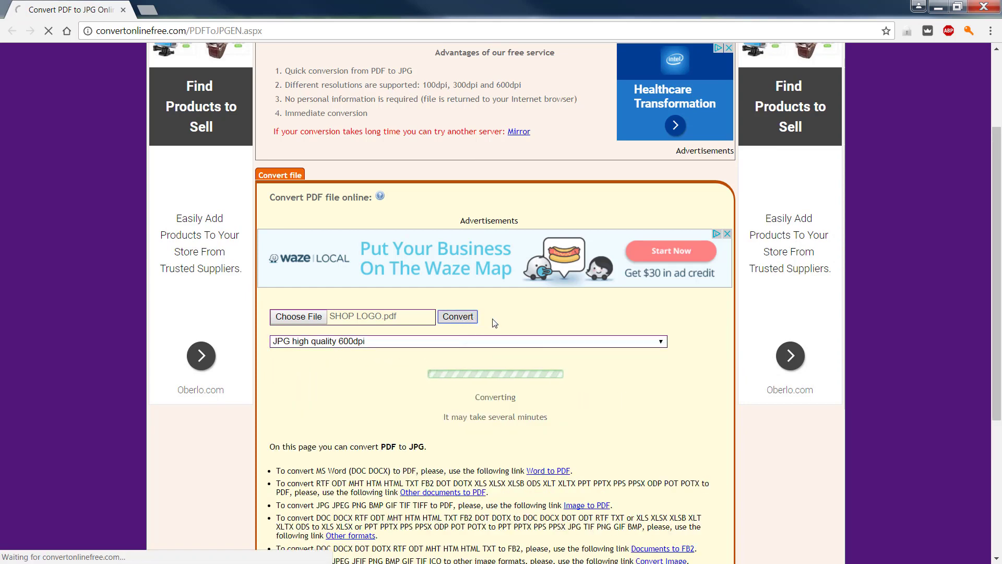